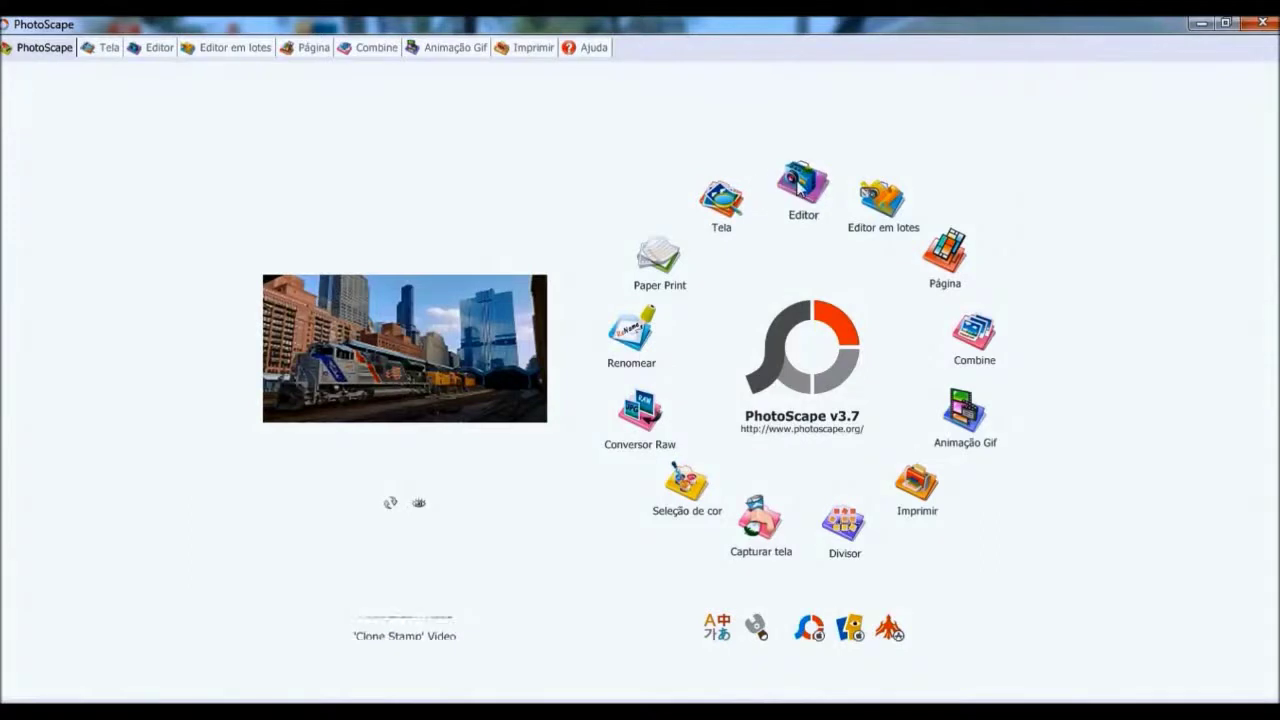
Create a new blank white photo 900 wide by 1250 high in the photo editor
left_click(797, 181)
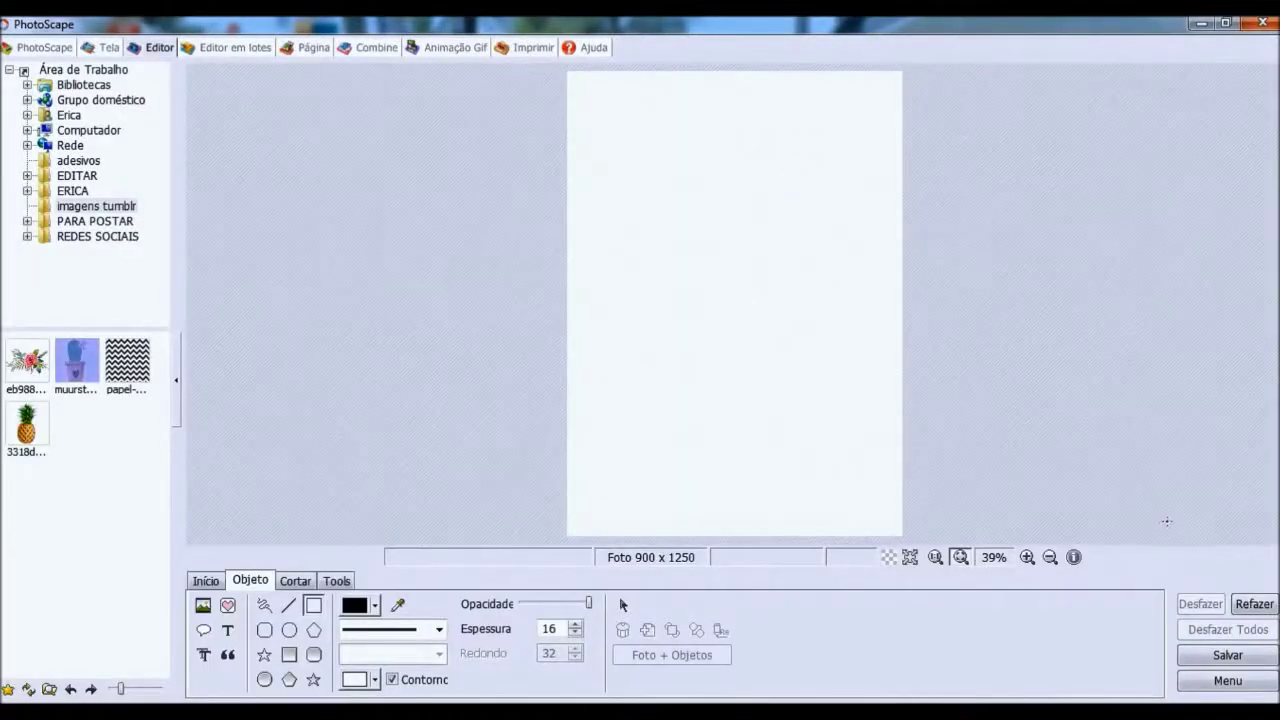
left_click(1230, 681)
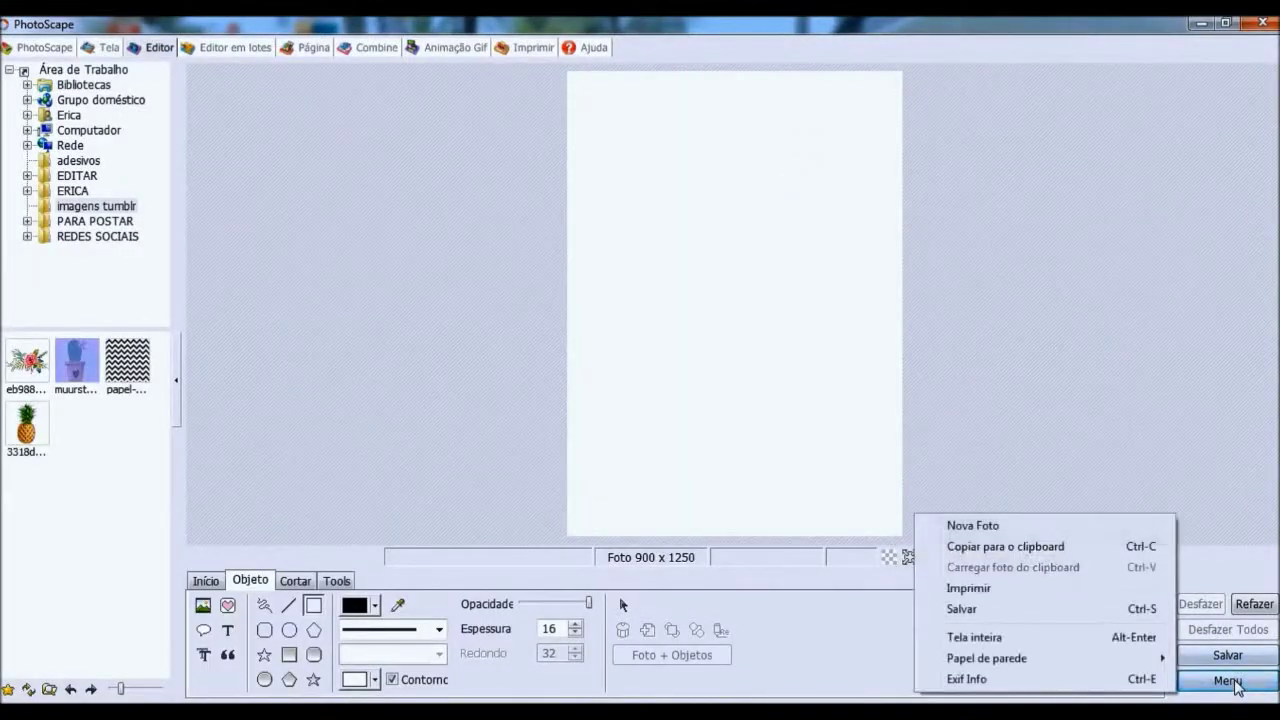
left_click(1017, 527)
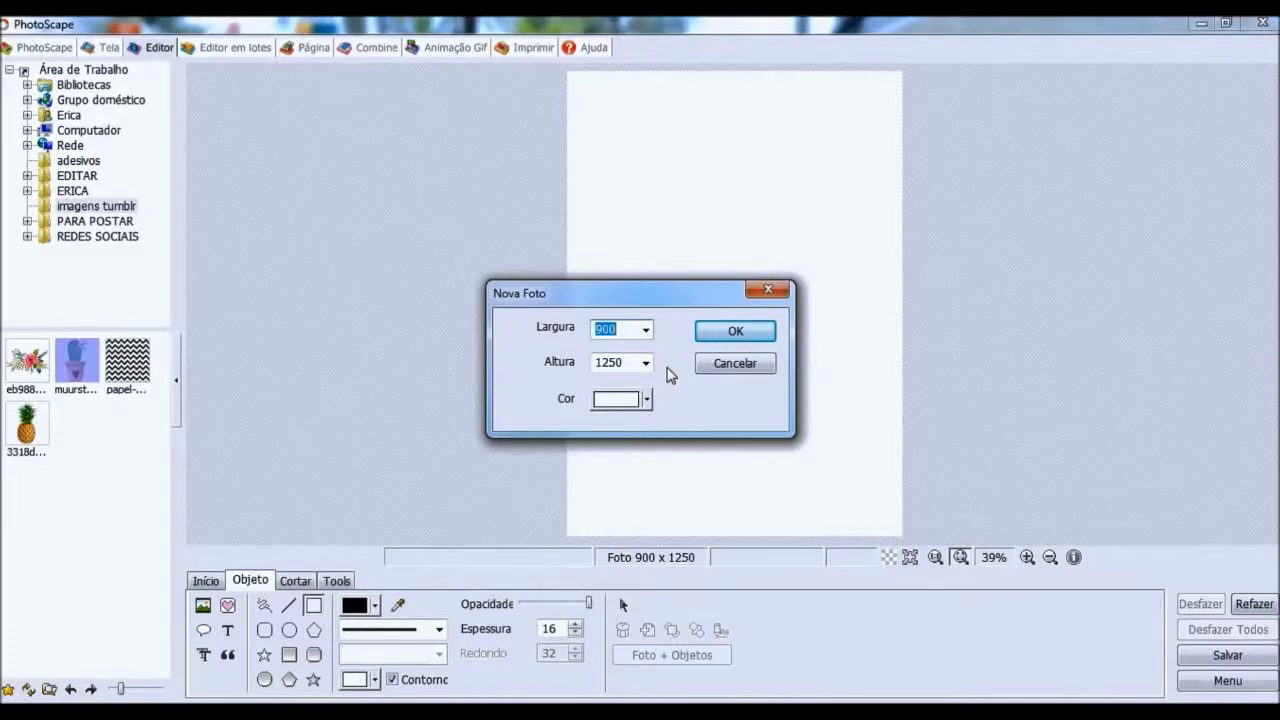
left_click(647, 400)
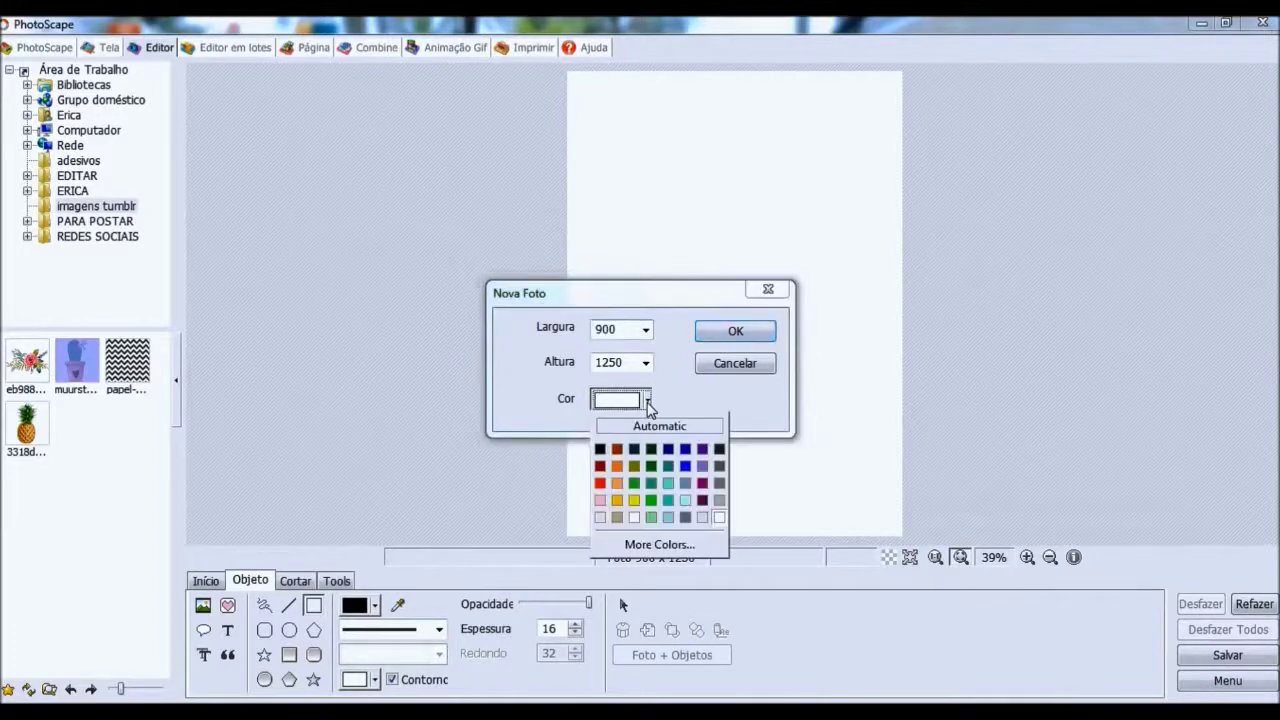
left_click(647, 401)
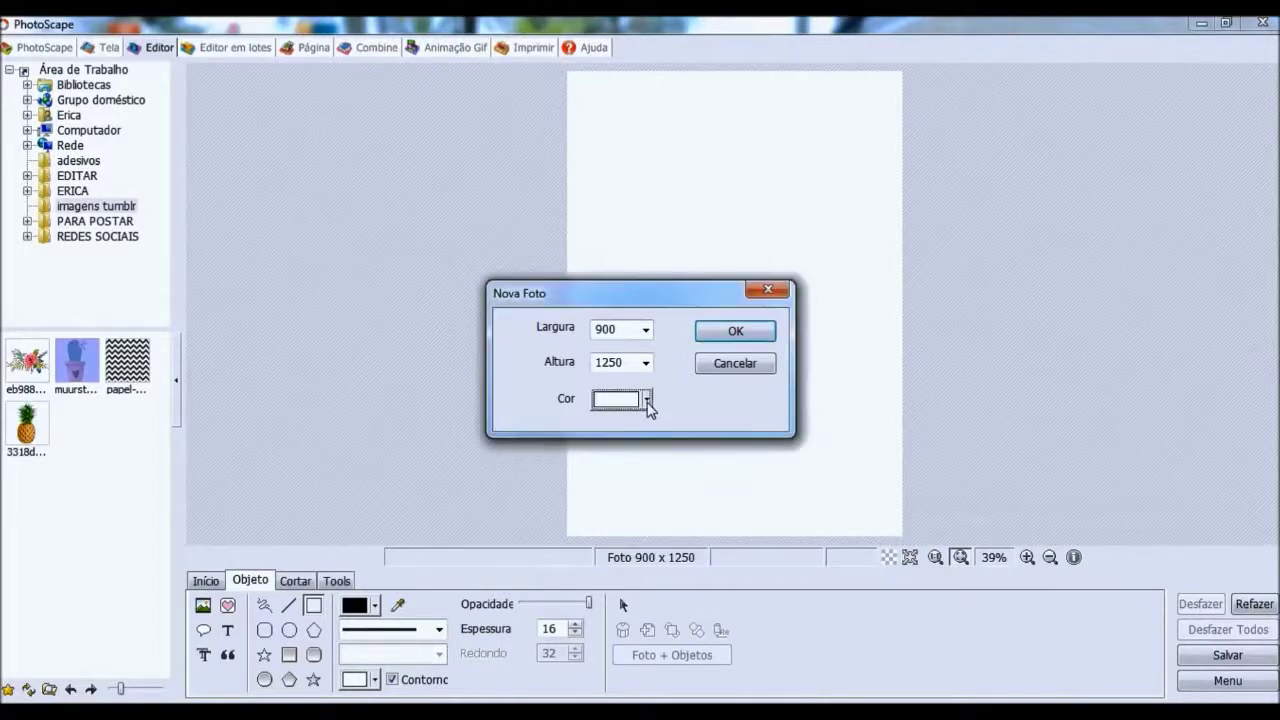
left_click(735, 334)
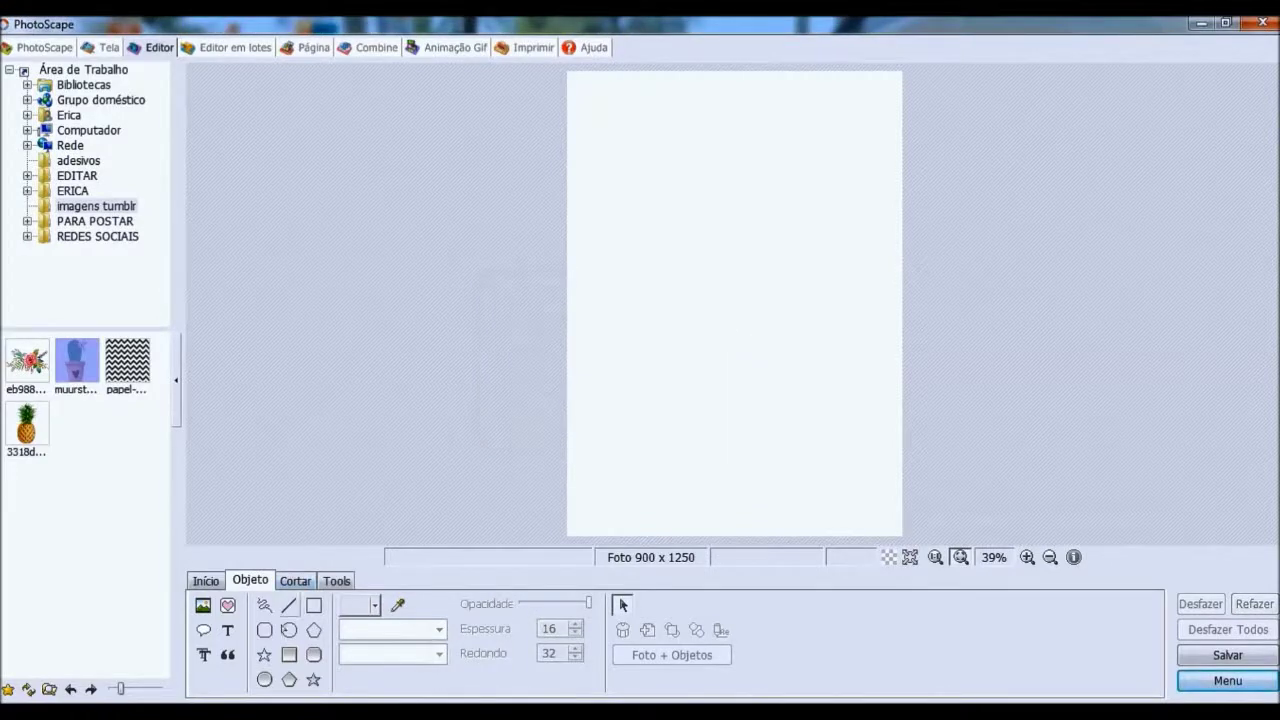
Draw a filled black rectangle covering the entire canvas
left_click(289, 654)
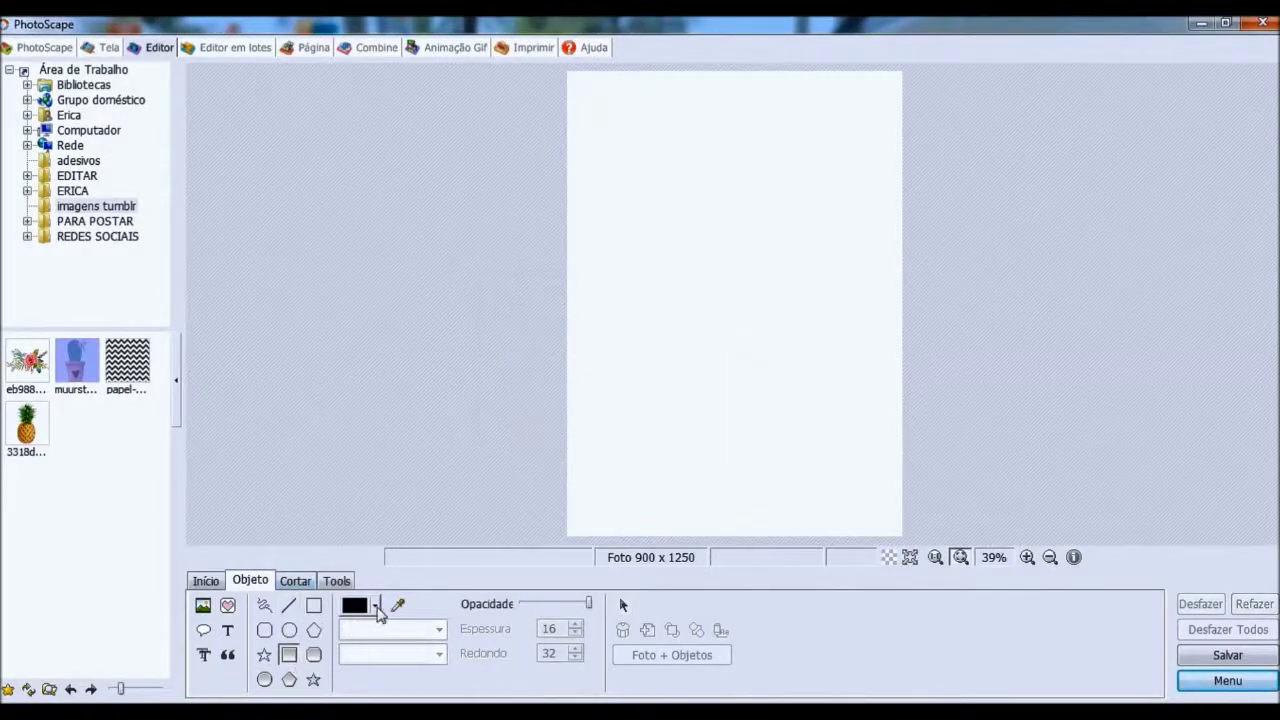
left_click(377, 607)
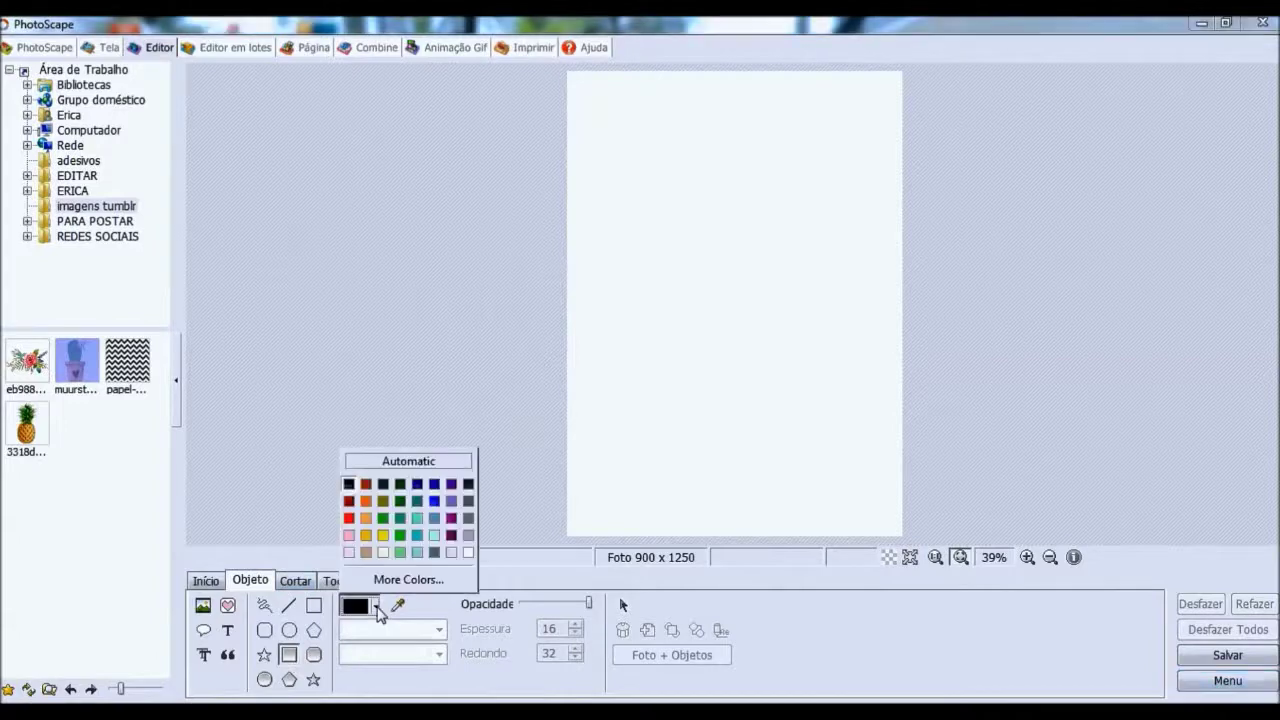
left_click(349, 485)
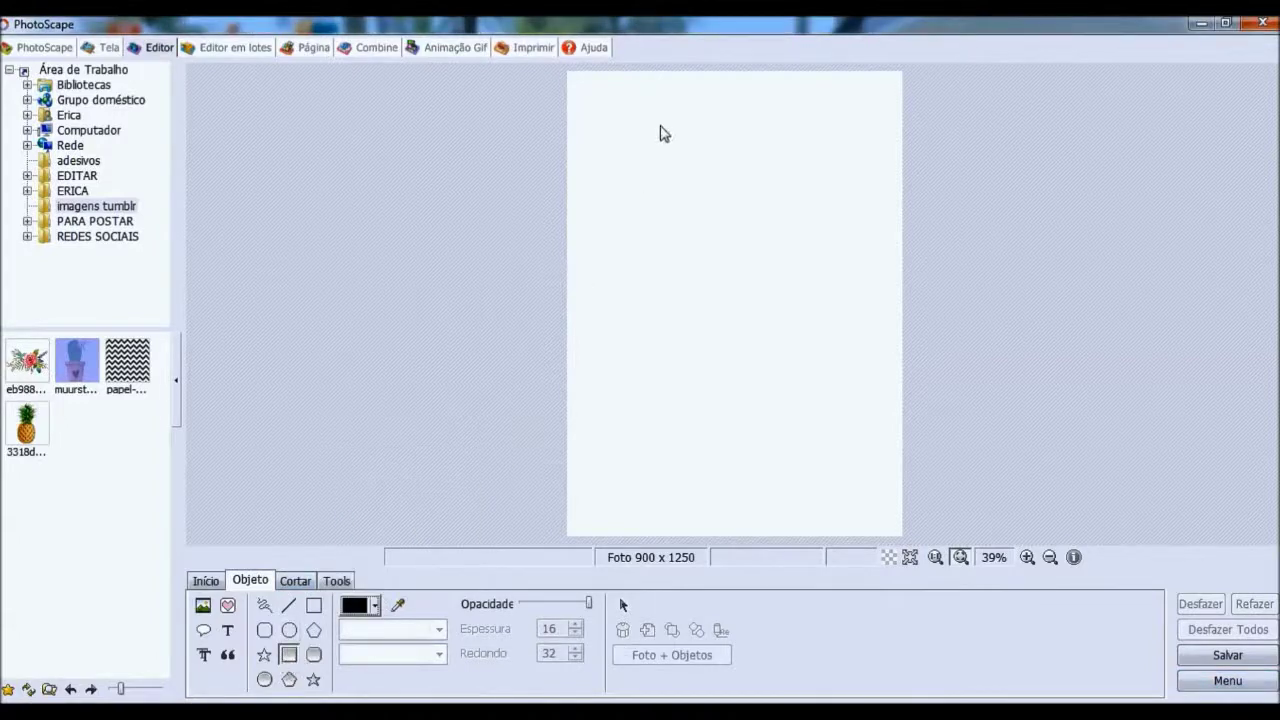
left_click_drag(565, 70, 903, 541)
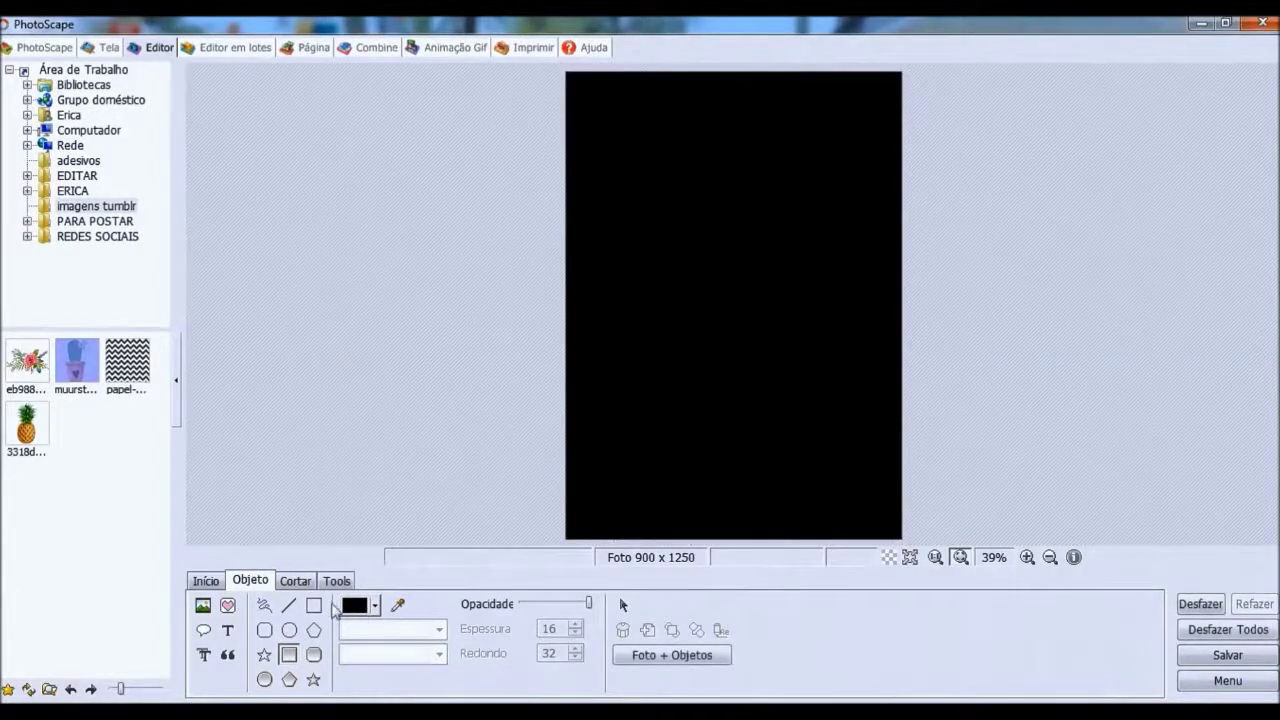
Draw a filled white rectangle inside the black one, leaving an even black border on all sides
left_click(296, 581)
left_click(251, 581)
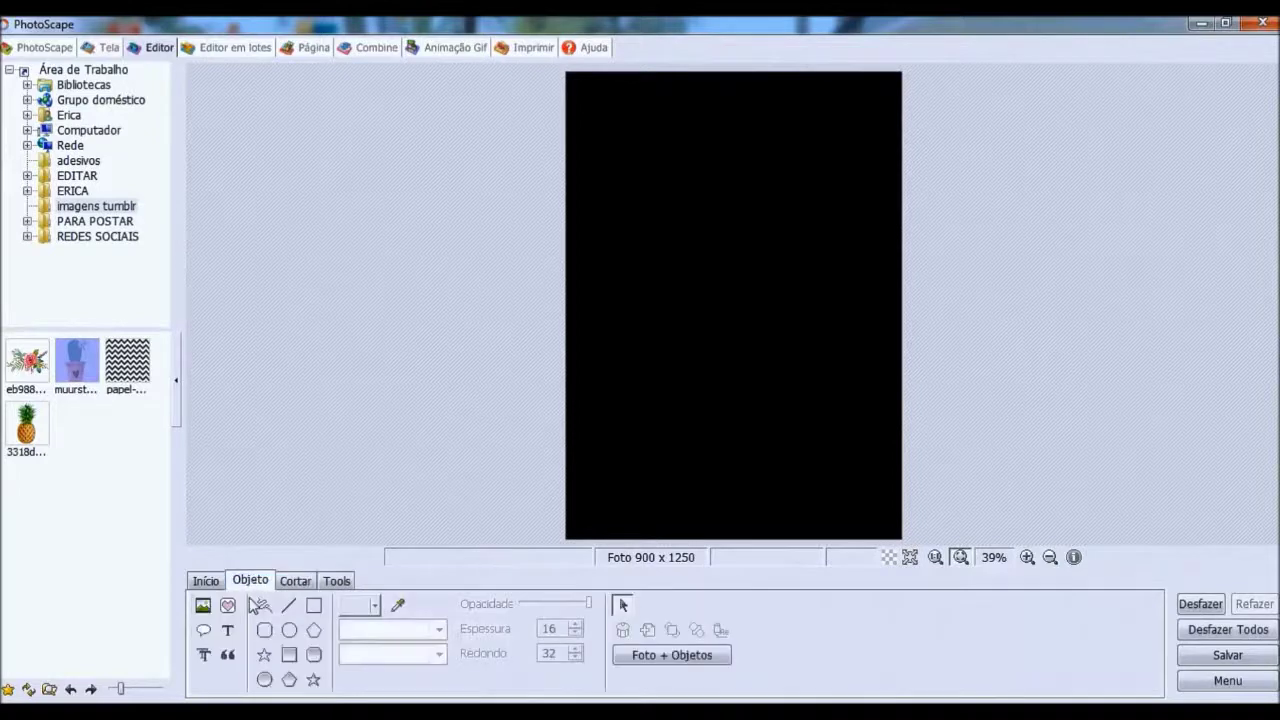
left_click(288, 654)
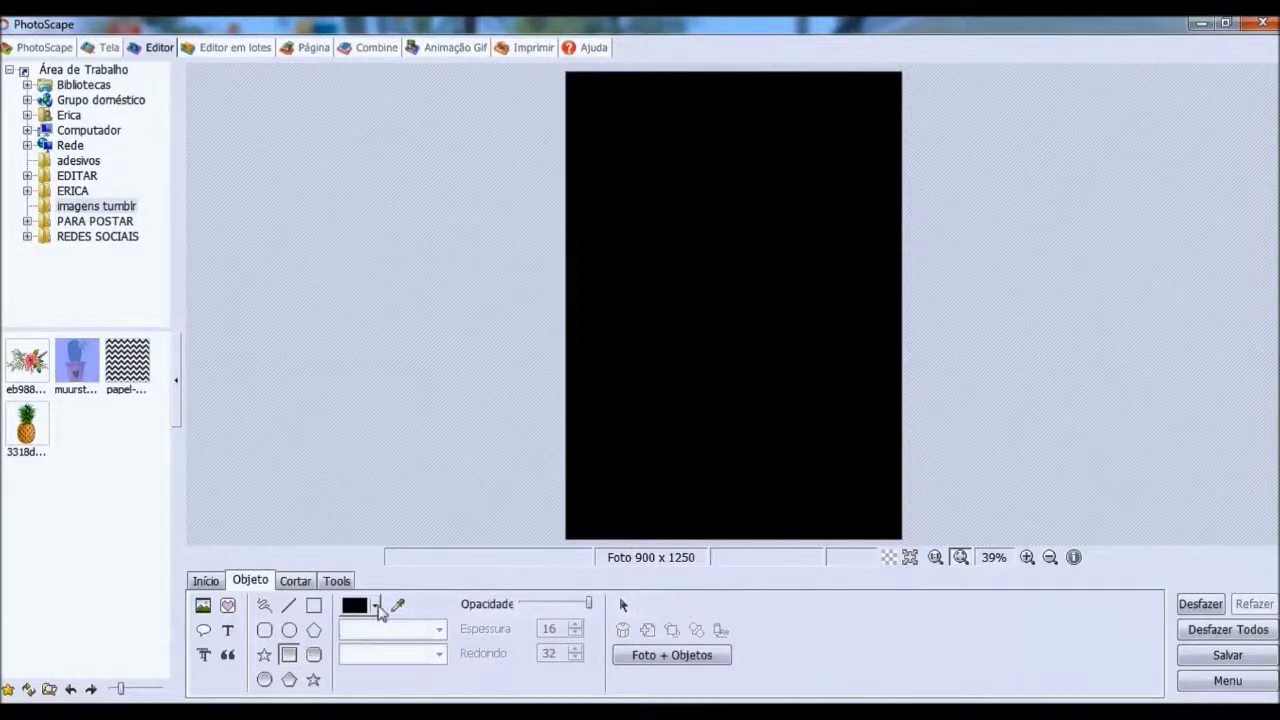
left_click(377, 605)
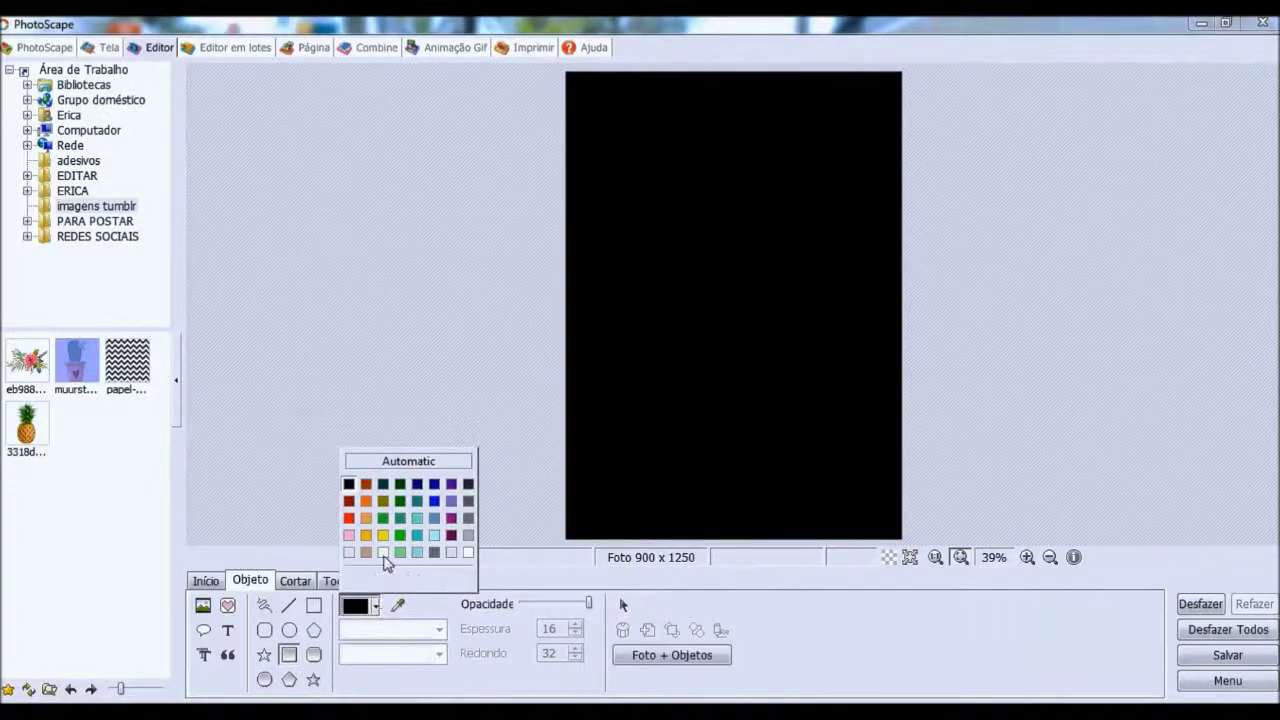
left_click(468, 552)
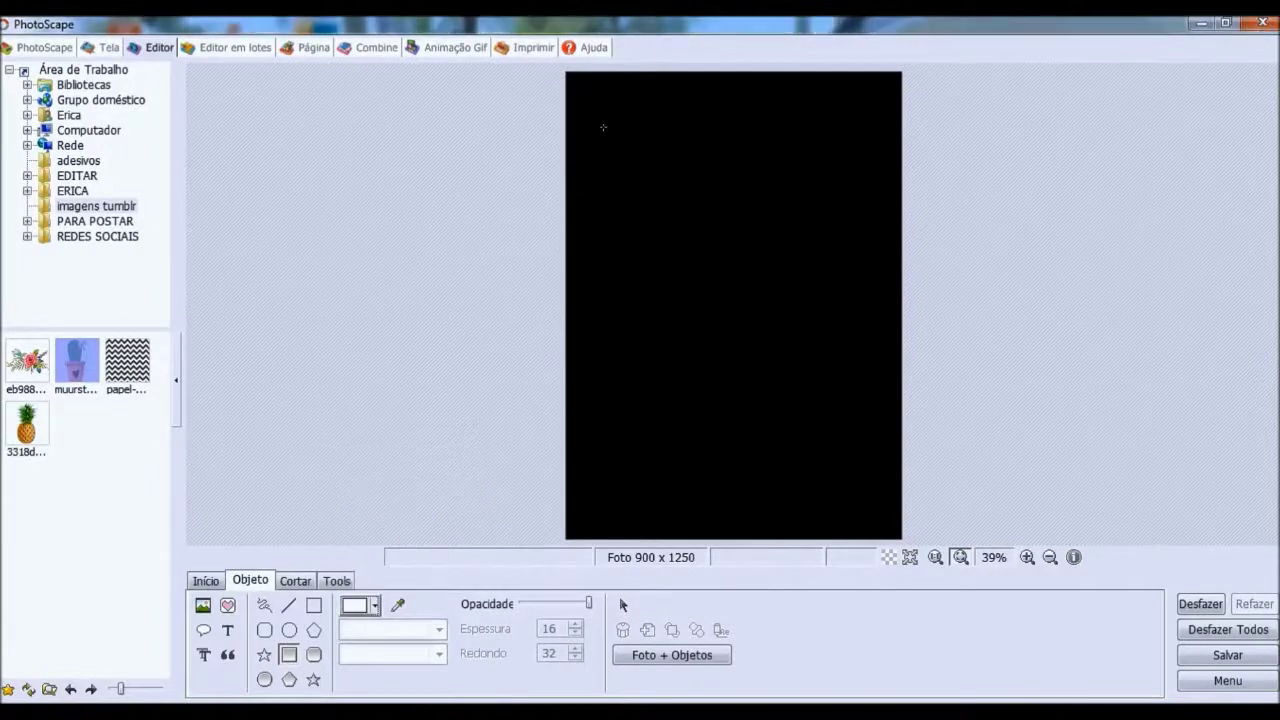
left_click_drag(588, 95, 880, 518)
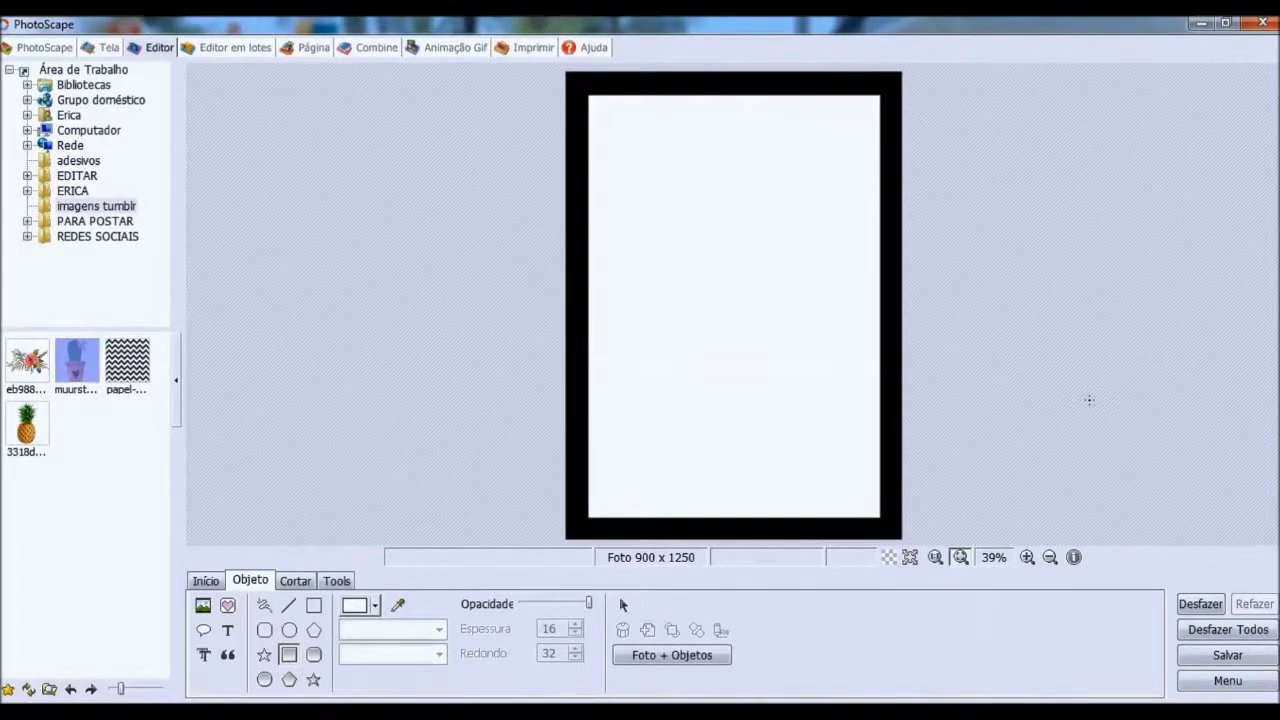
Undo all edits and redo both the black and the white rectangle
left_click(1197, 637)
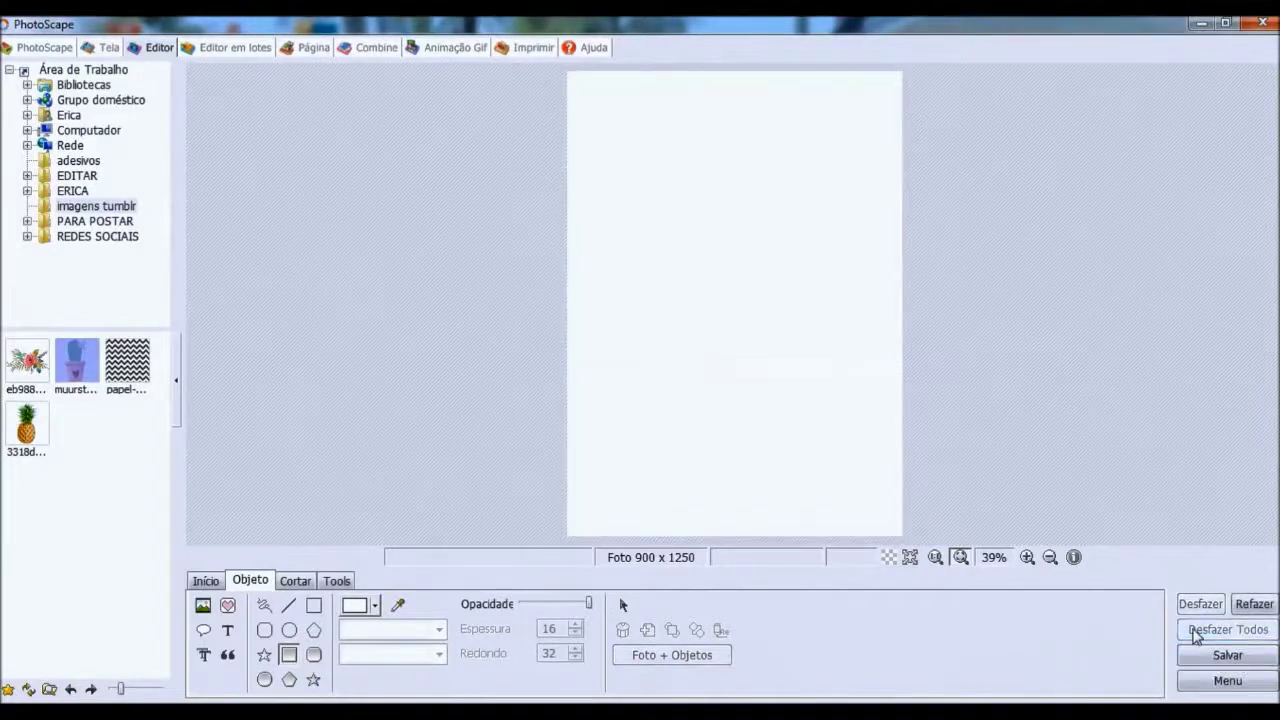
left_click(1255, 606)
left_click(1256, 608)
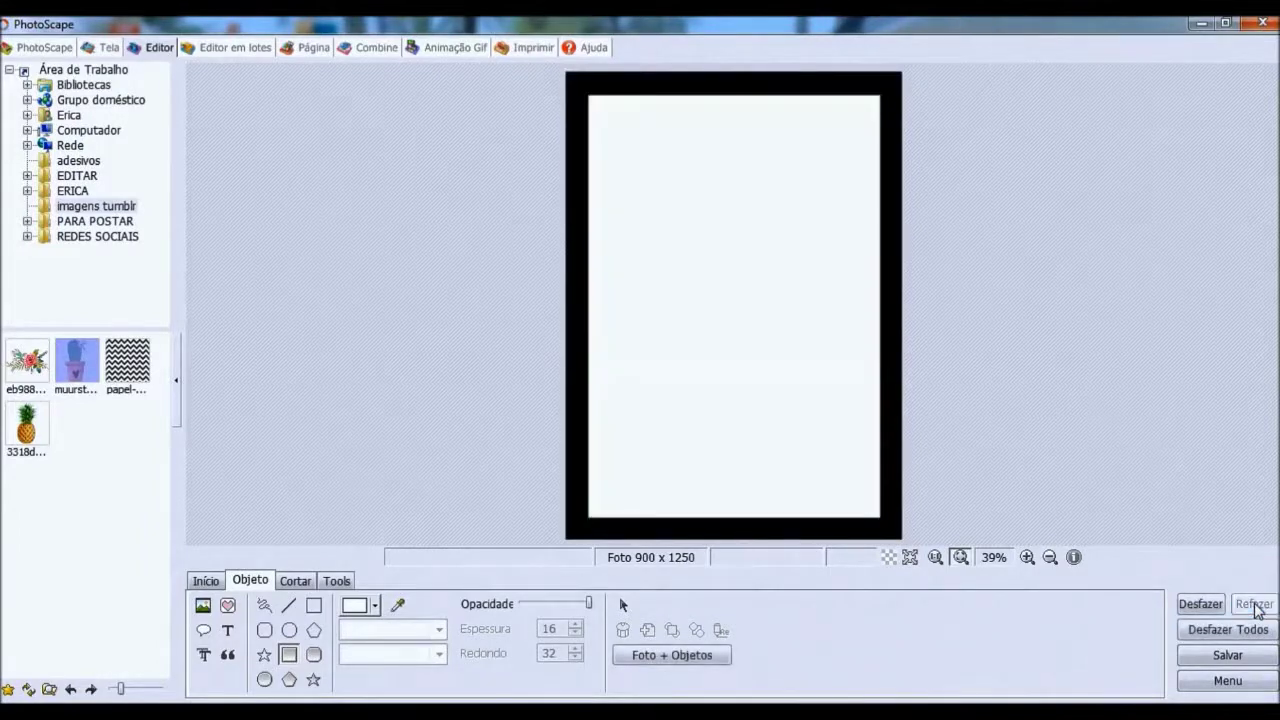
Insert the black-and-white zig-zag wallpaper image from the imagens tumblr folder at opacity 255
left_click(203, 605)
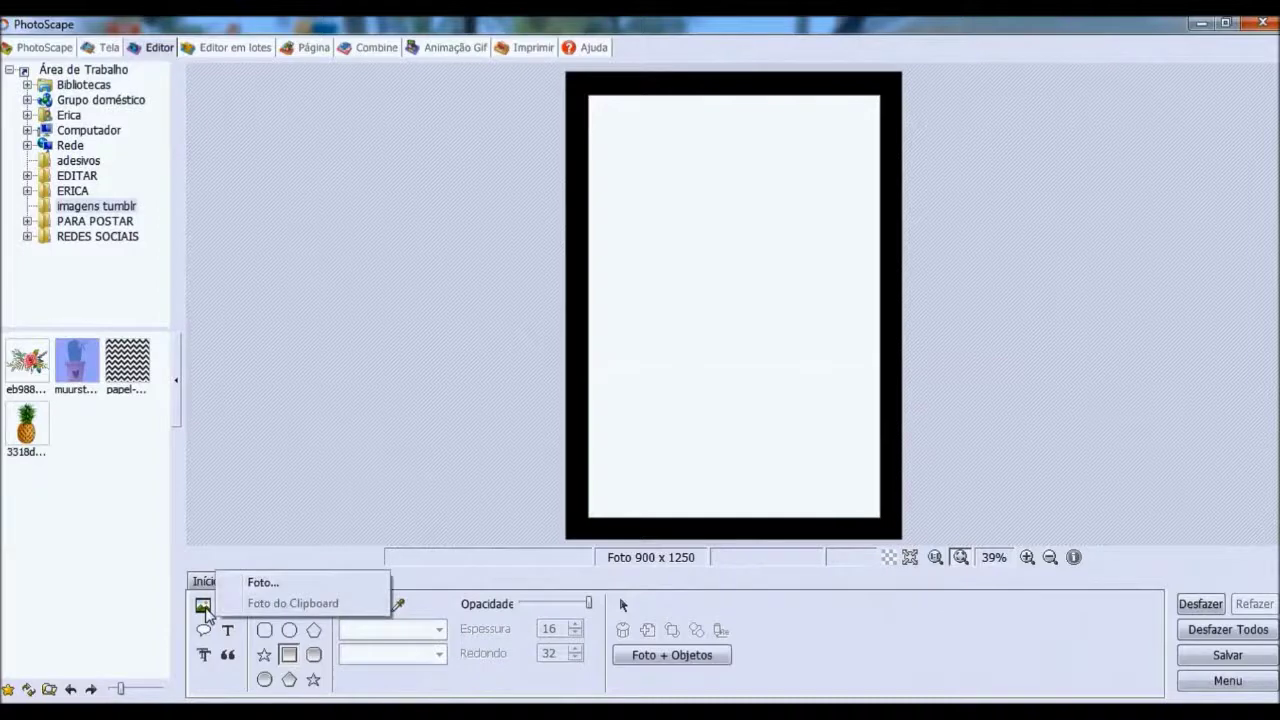
left_click(263, 584)
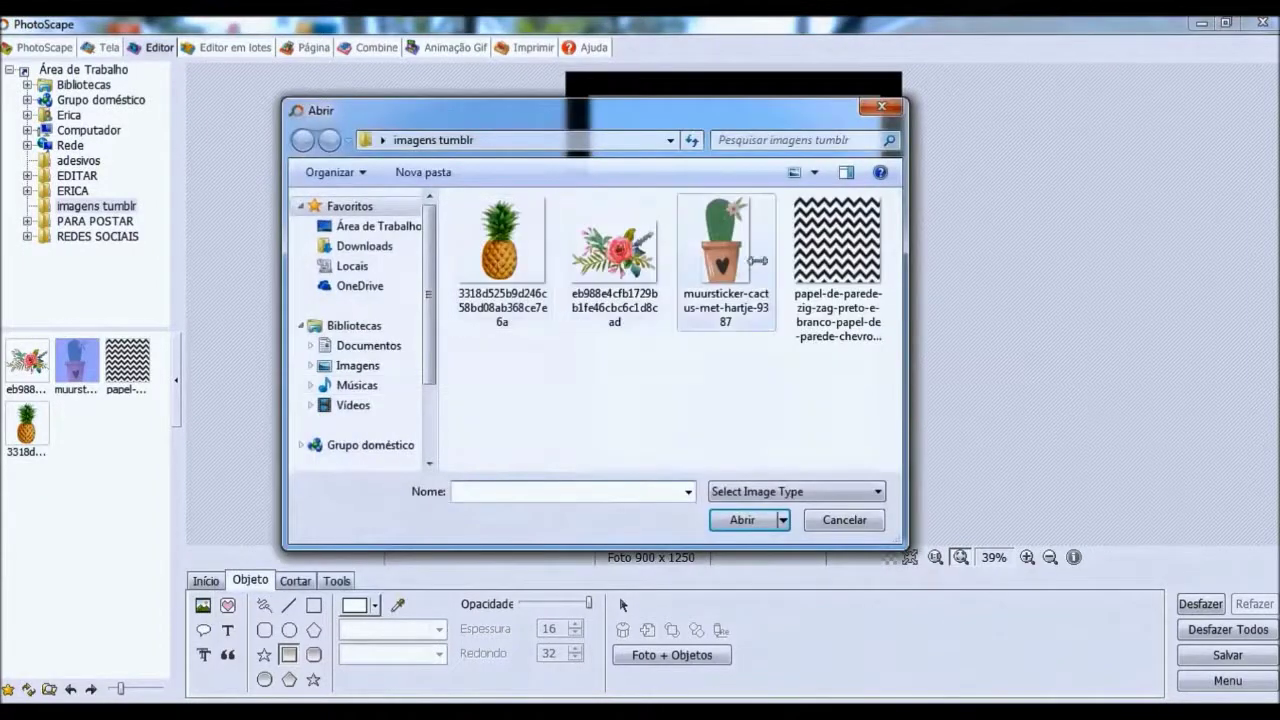
left_click(833, 240)
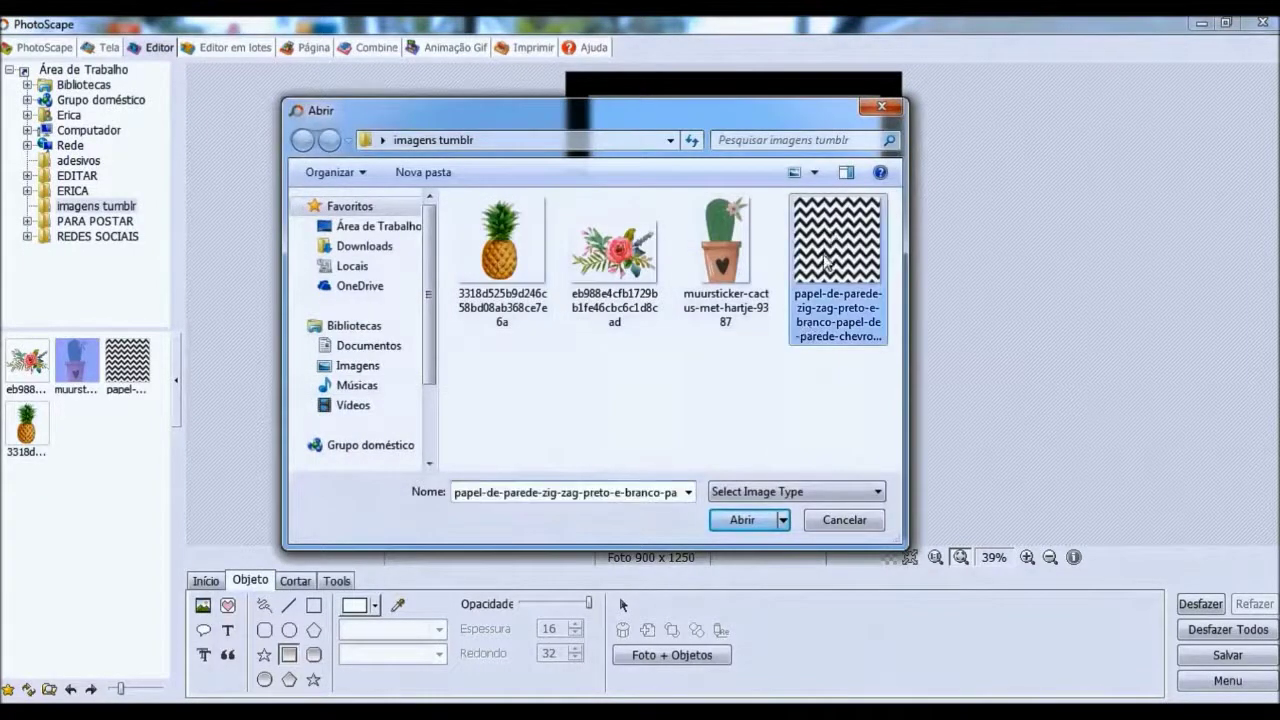
left_click(755, 520)
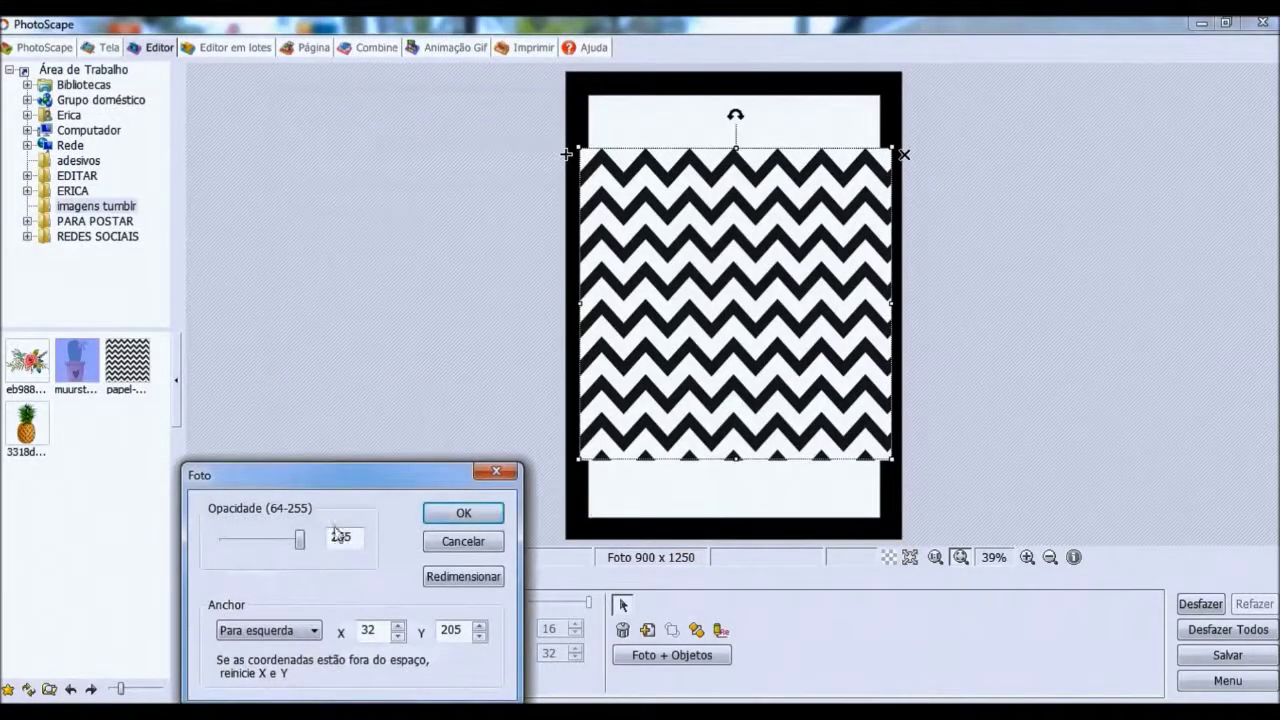
mouse_move(302, 542)
left_mouse_down()
mouse_move(252, 545)
mouse_move(305, 543)
left_mouse_up()
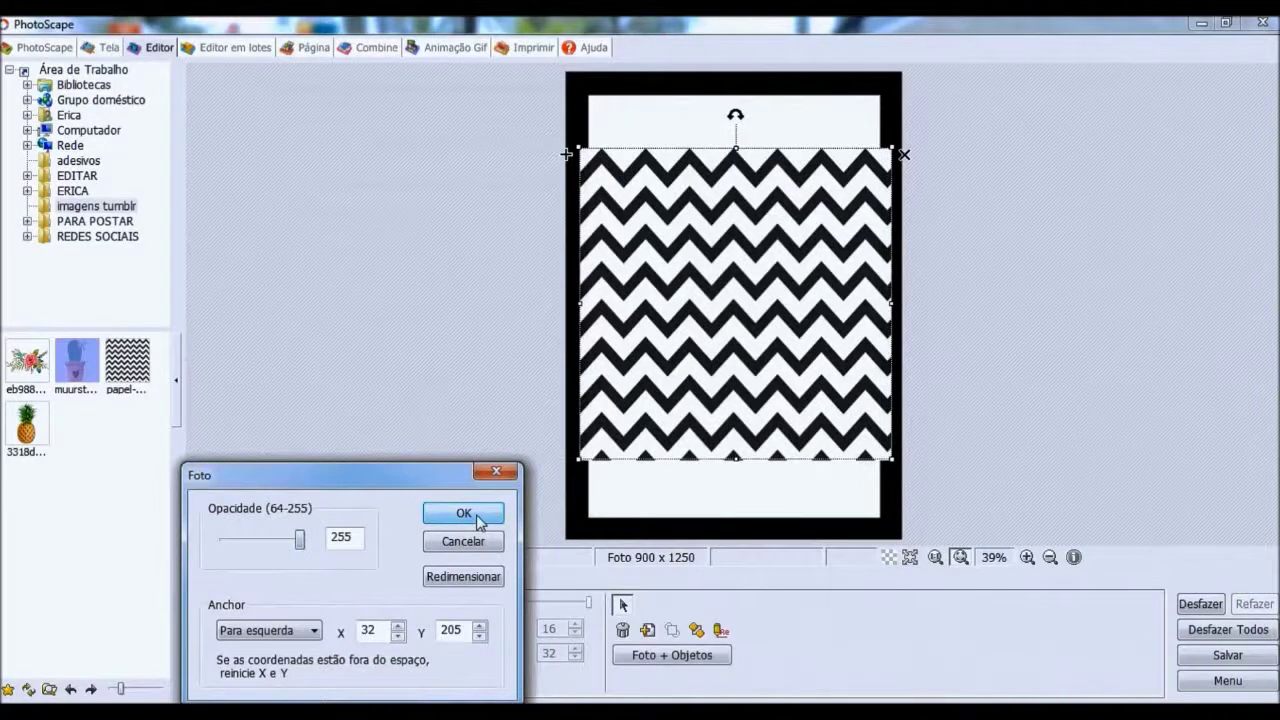
left_click(464, 514)
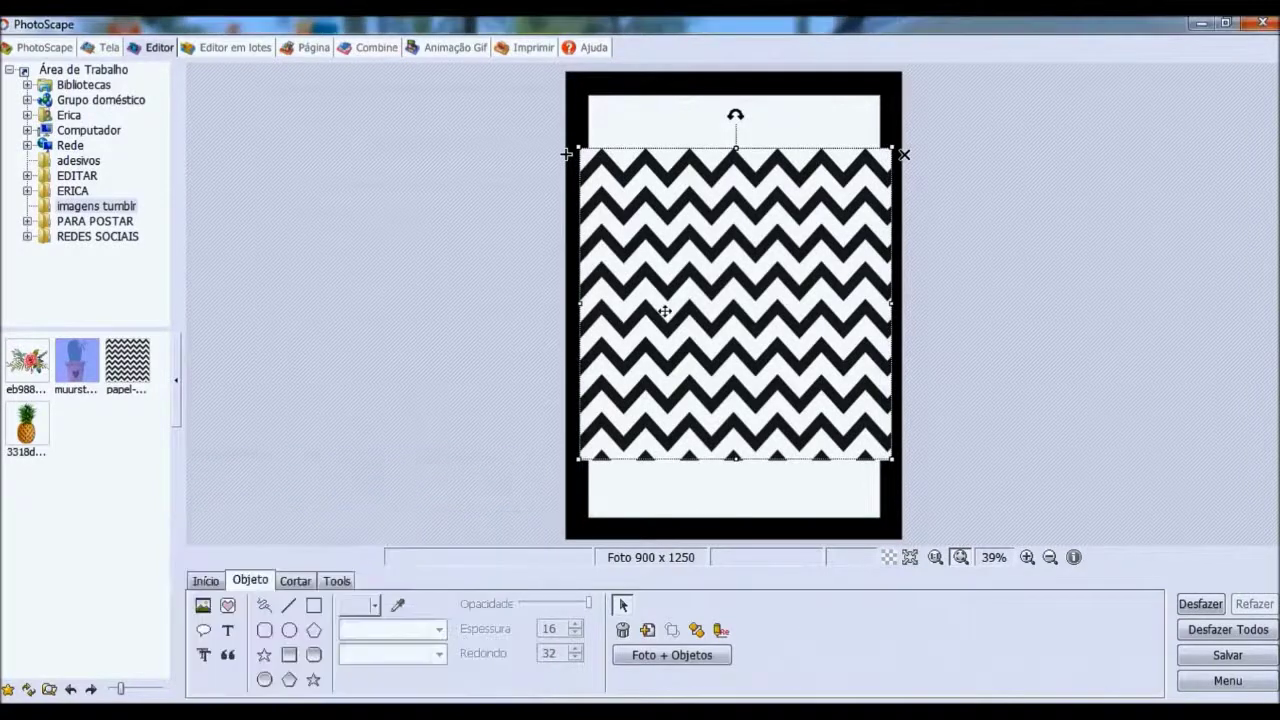
Move and stretch the zig-zag image to fill the white area exactly within the black border
left_click_drag(665, 312, 673, 309)
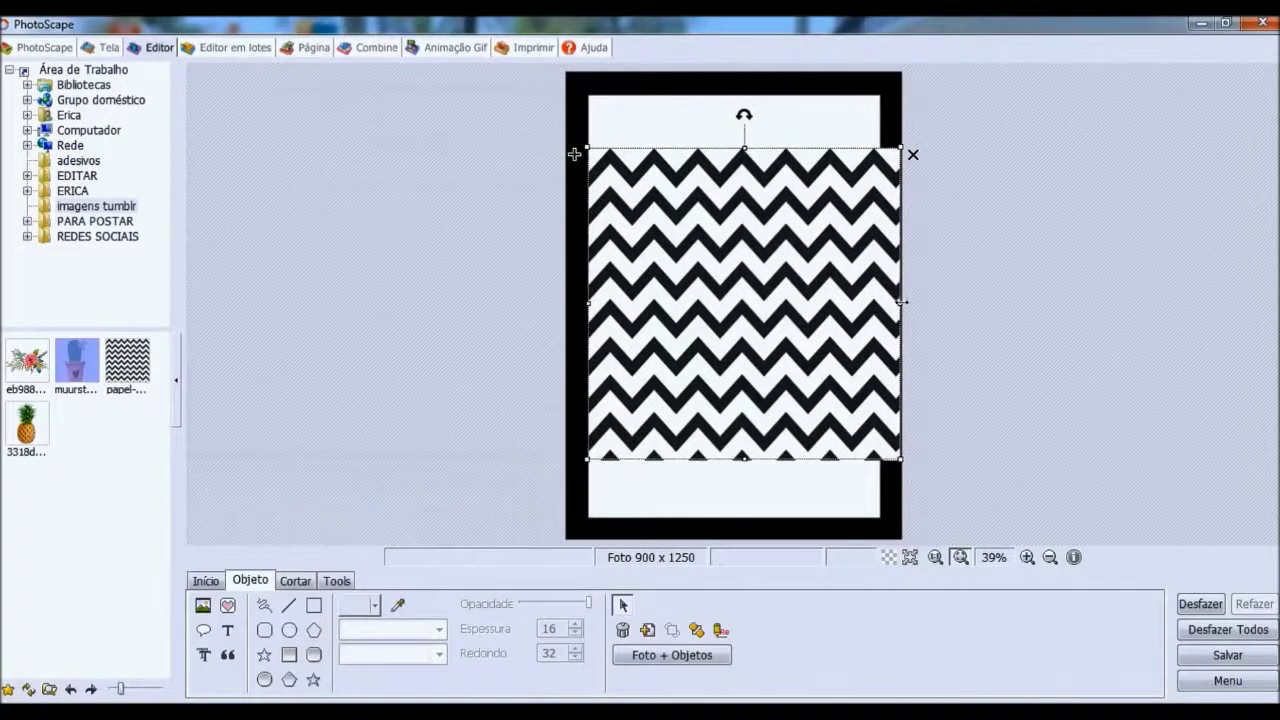
left_click_drag(902, 301, 882, 301)
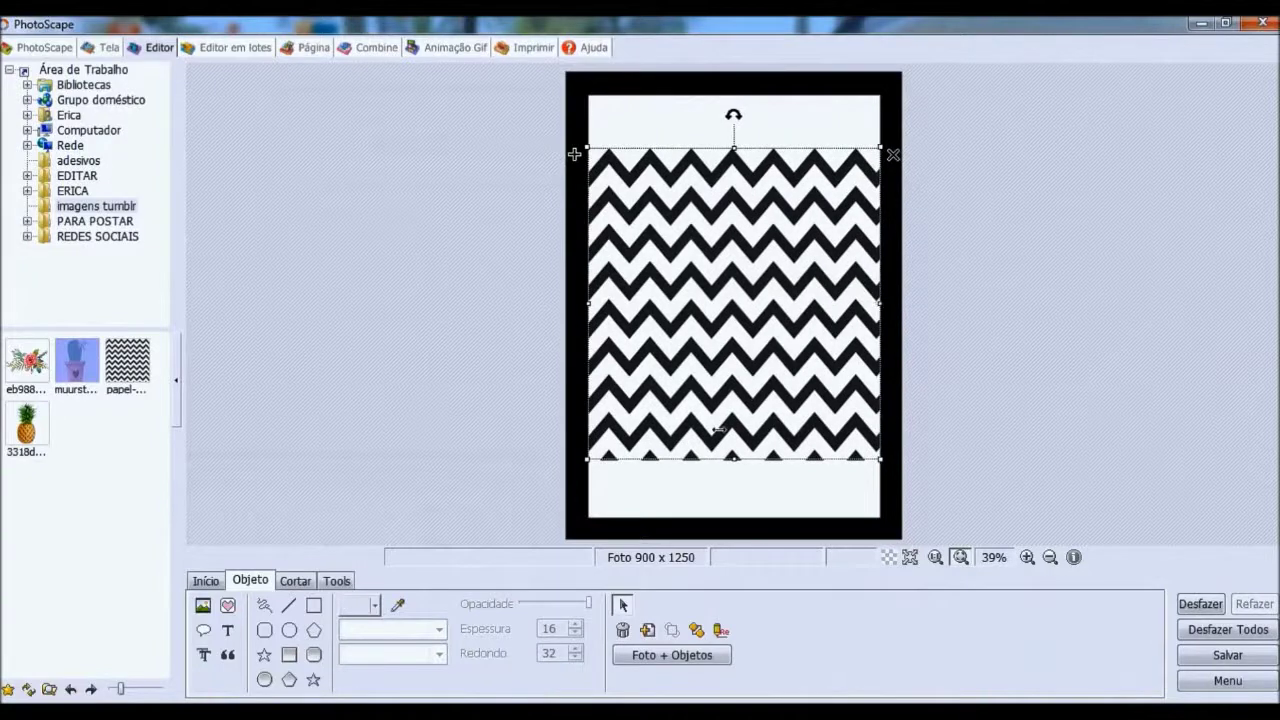
left_click_drag(735, 462, 734, 520)
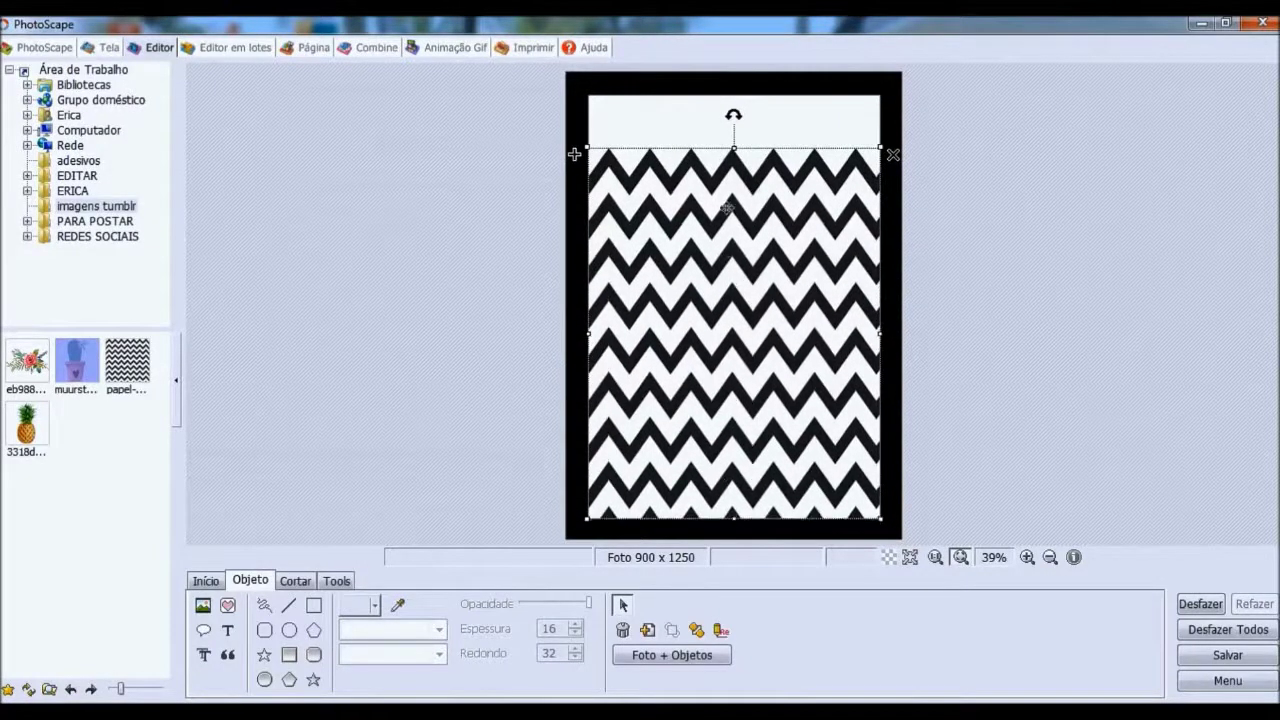
left_click_drag(734, 147, 734, 93)
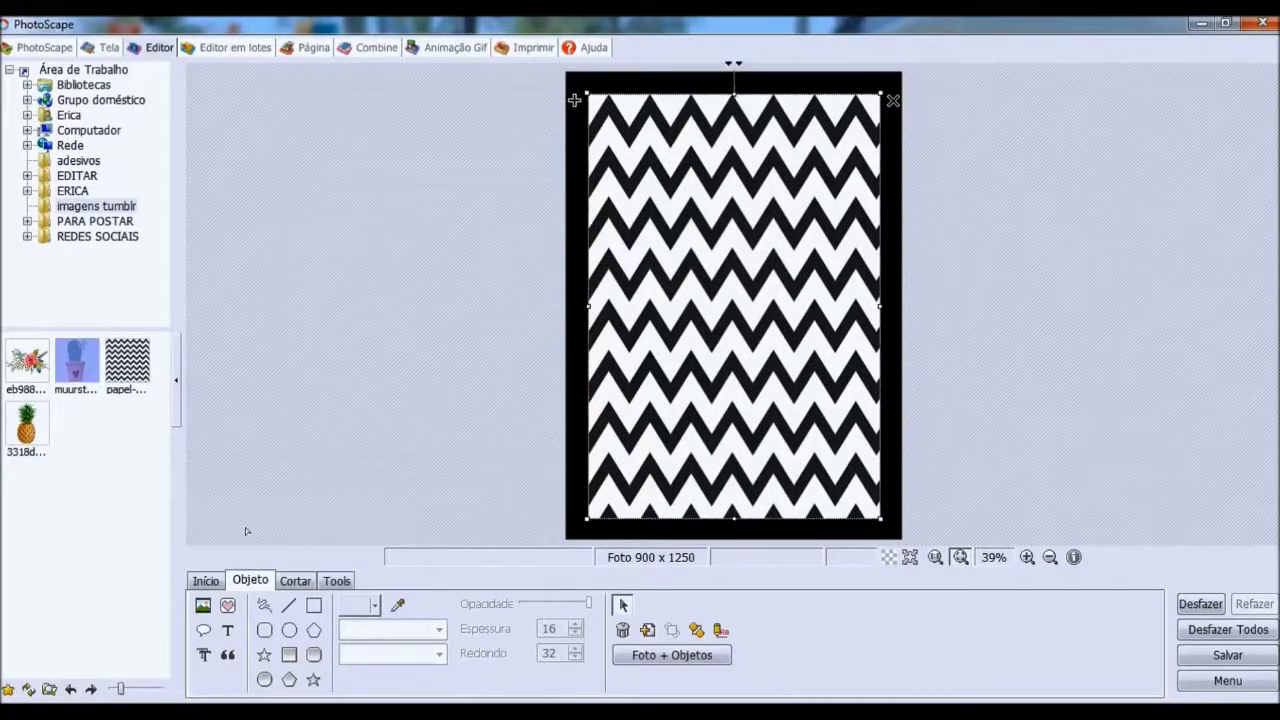
left_click(369, 415)
Insert the pineapple image from the imagens tumblr folder on top of the zig-zag pattern
left_click(203, 605)
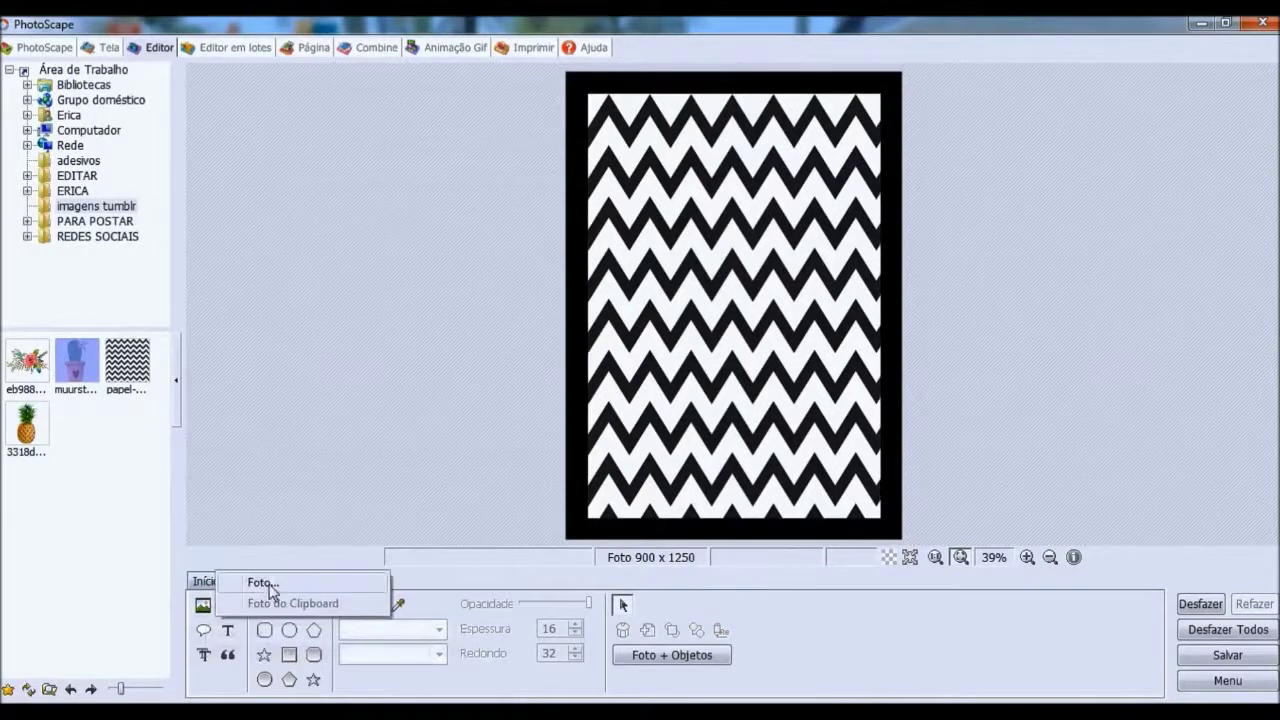
left_click(263, 582)
left_click(532, 275)
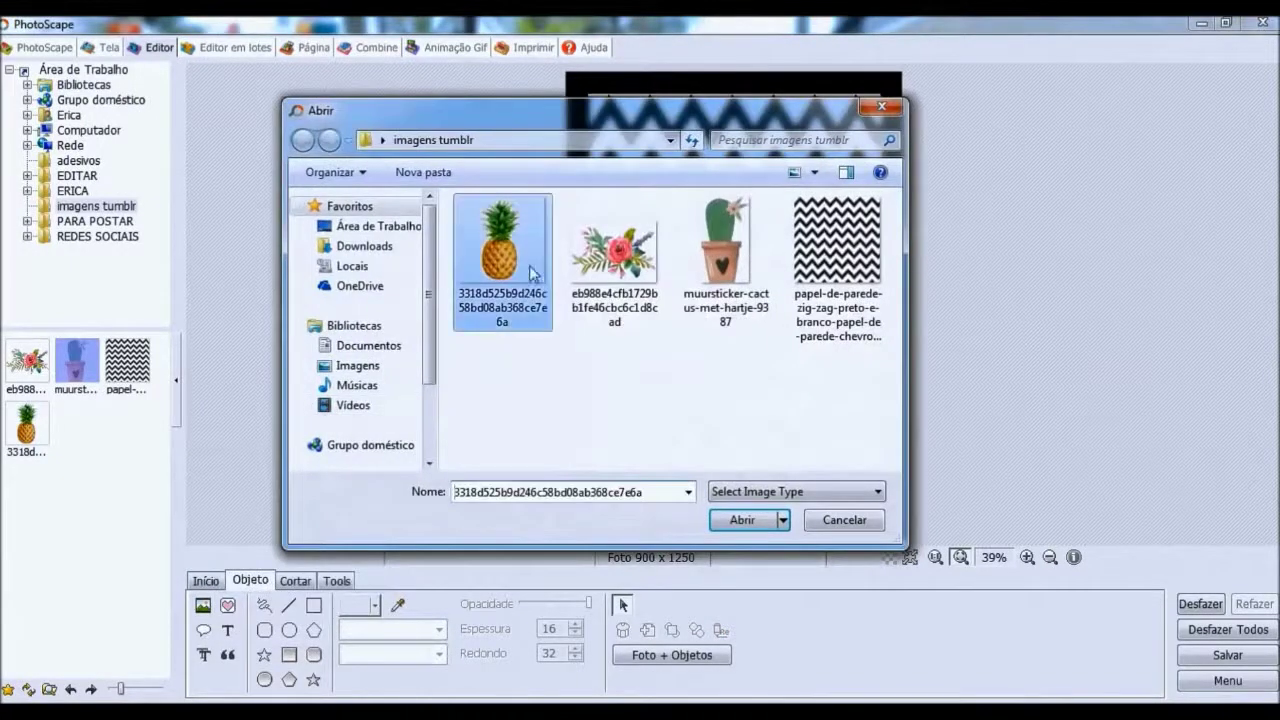
left_click(737, 520)
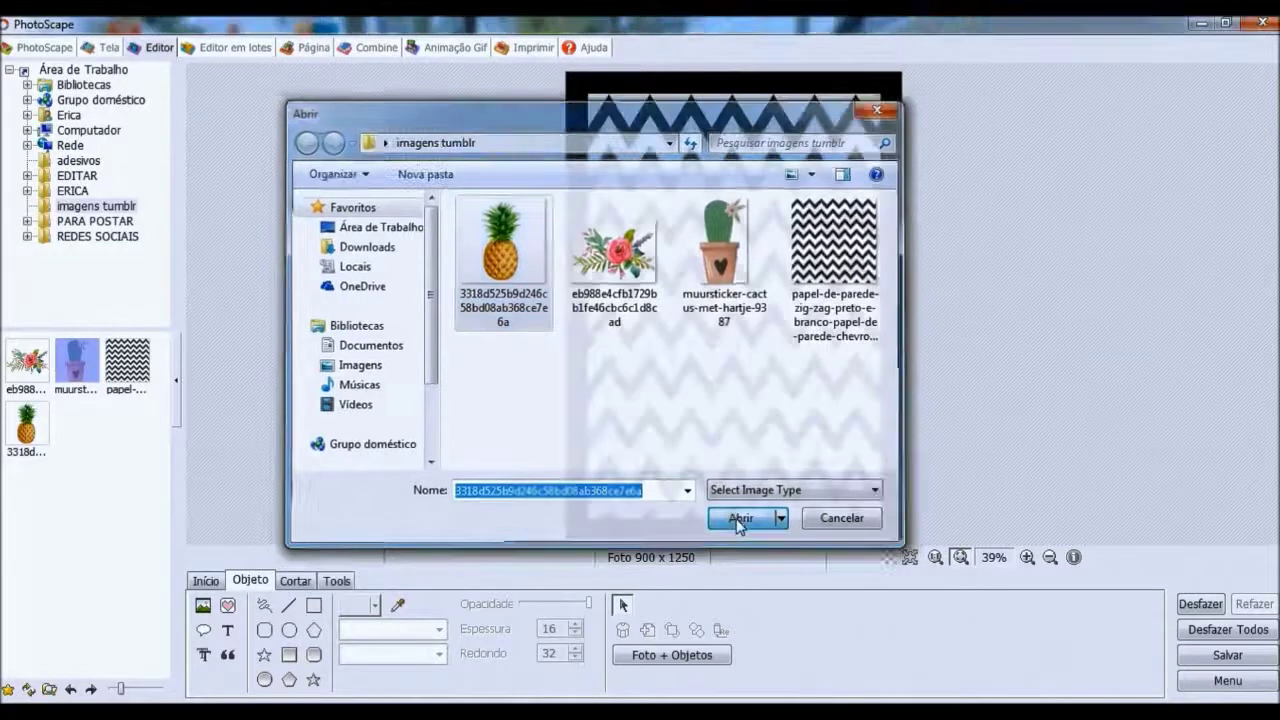
left_click(465, 513)
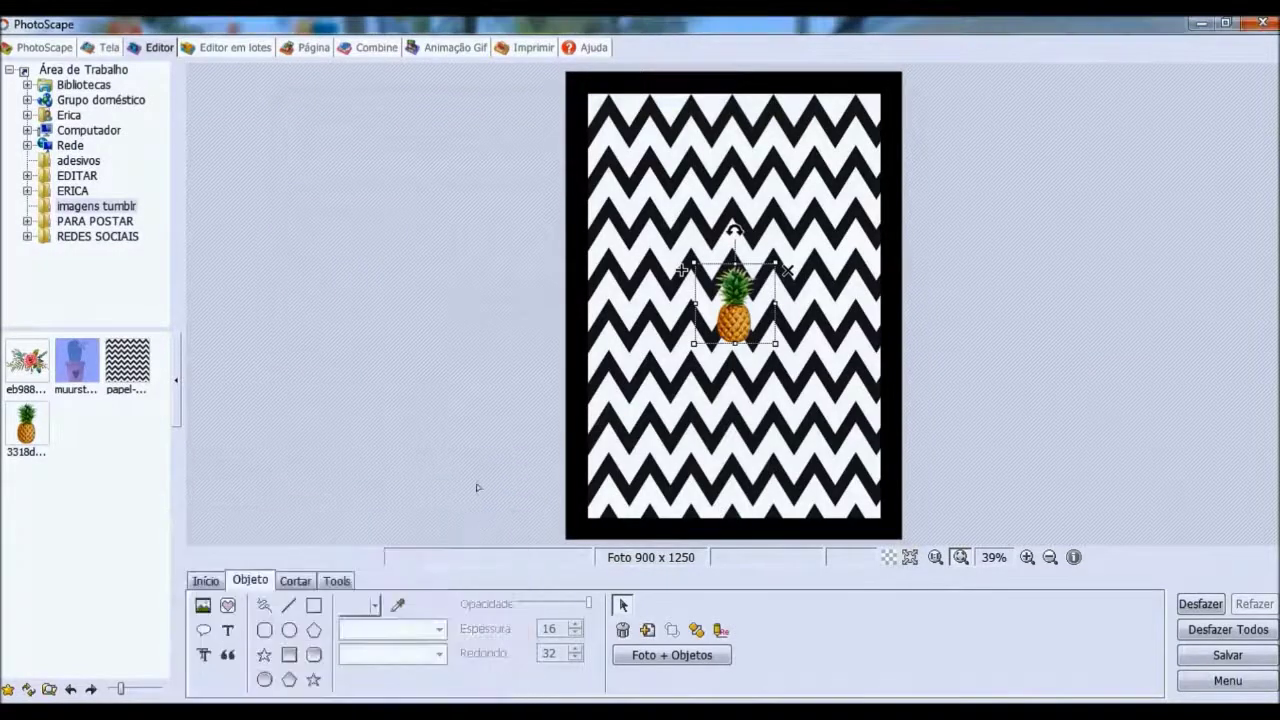
Enlarge the pineapple to about half the canvas height and center it on the zig-zag pattern
left_click_drag(775, 263, 916, 121)
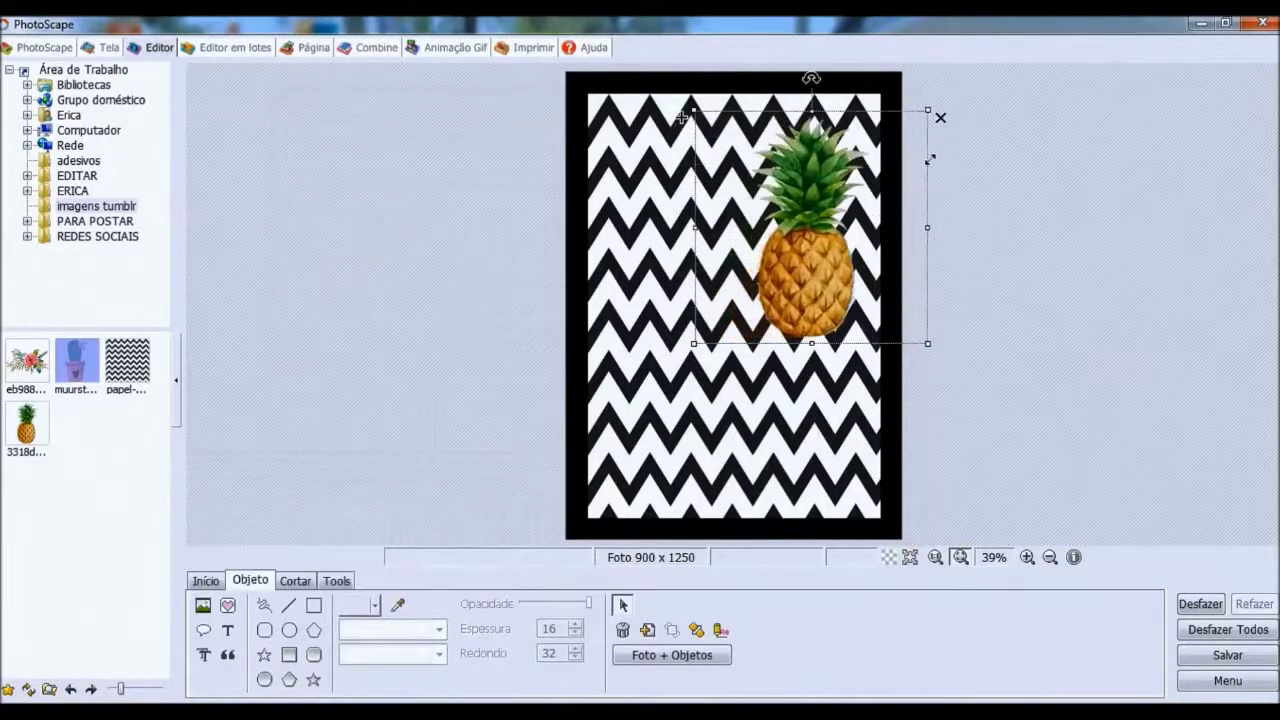
left_click_drag(744, 304, 731, 337)
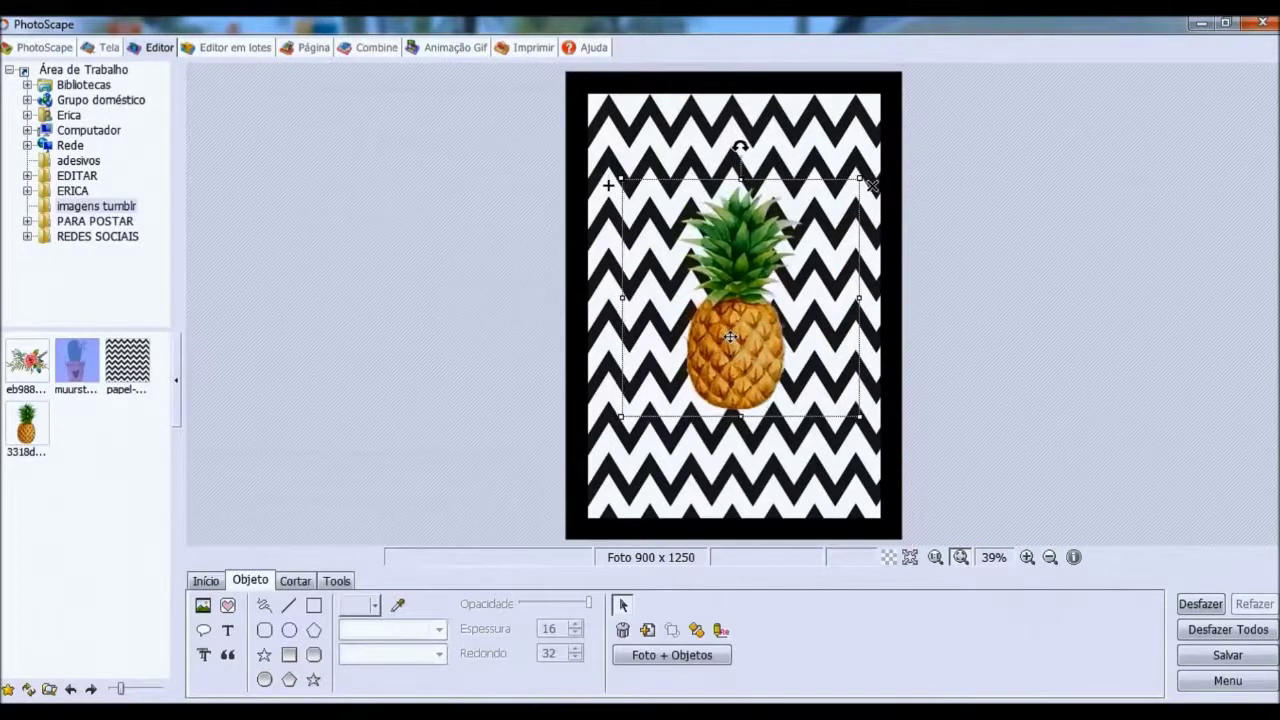
left_click(1044, 330)
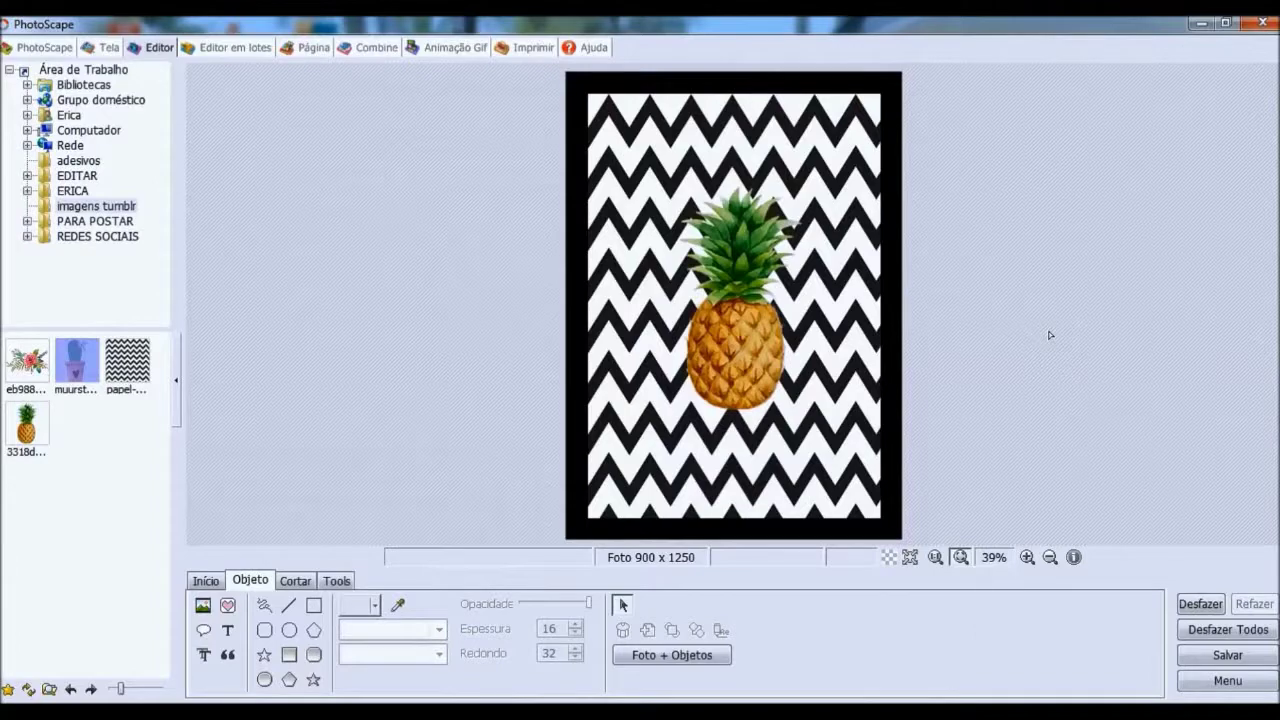
Save the poster, including the objects outside the photo, as JPEG quadro abacaxi in the imagens tumblr folder
left_click(1228, 655)
left_click(449, 376)
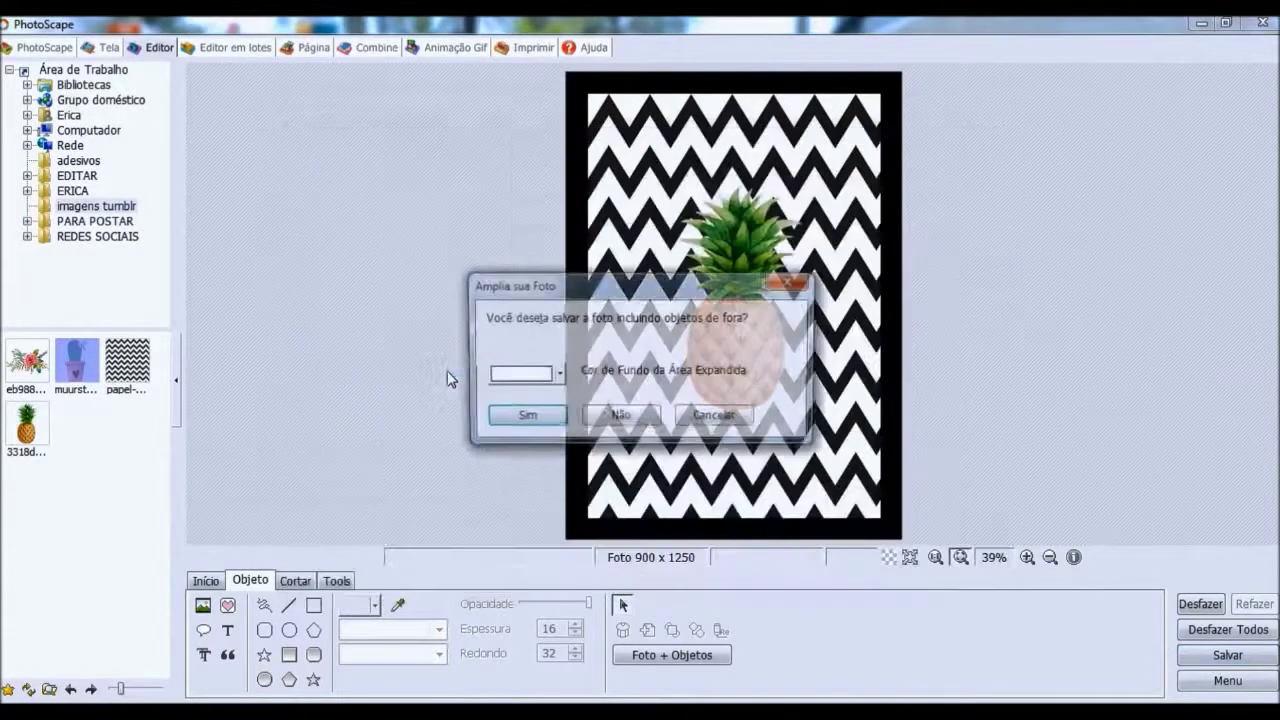
left_click(524, 418)
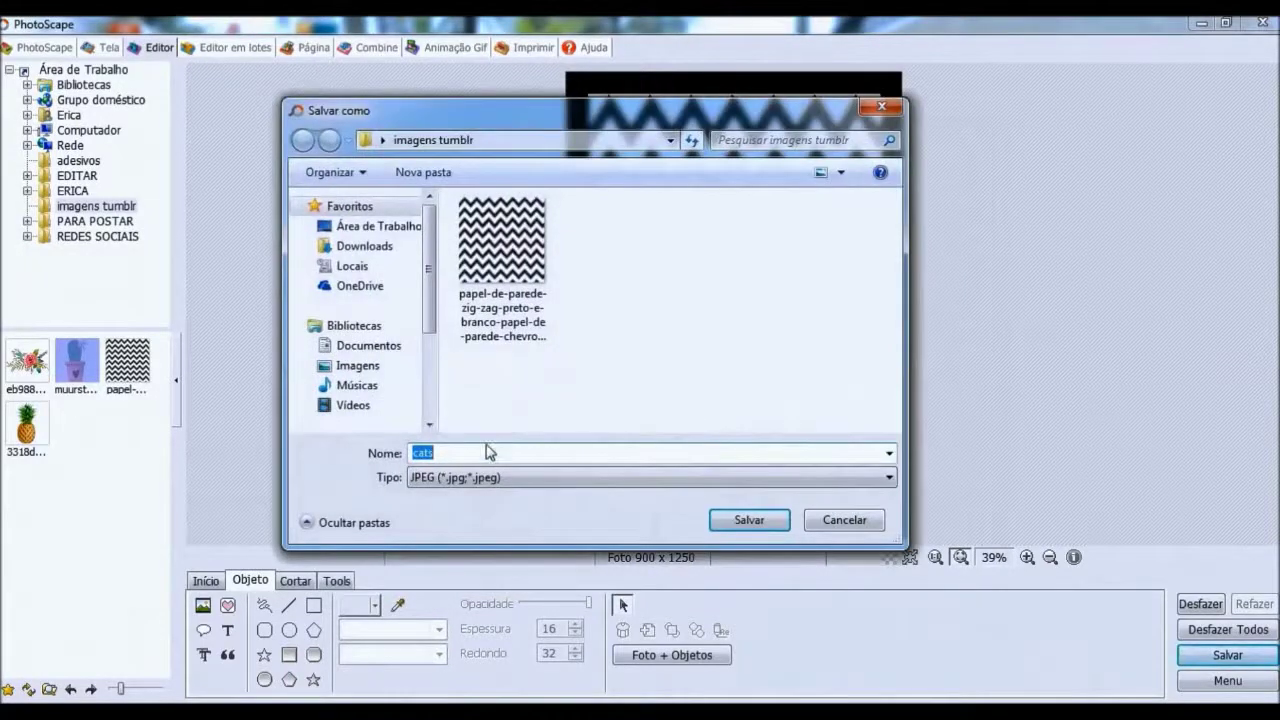
type("quadro abacaxi")
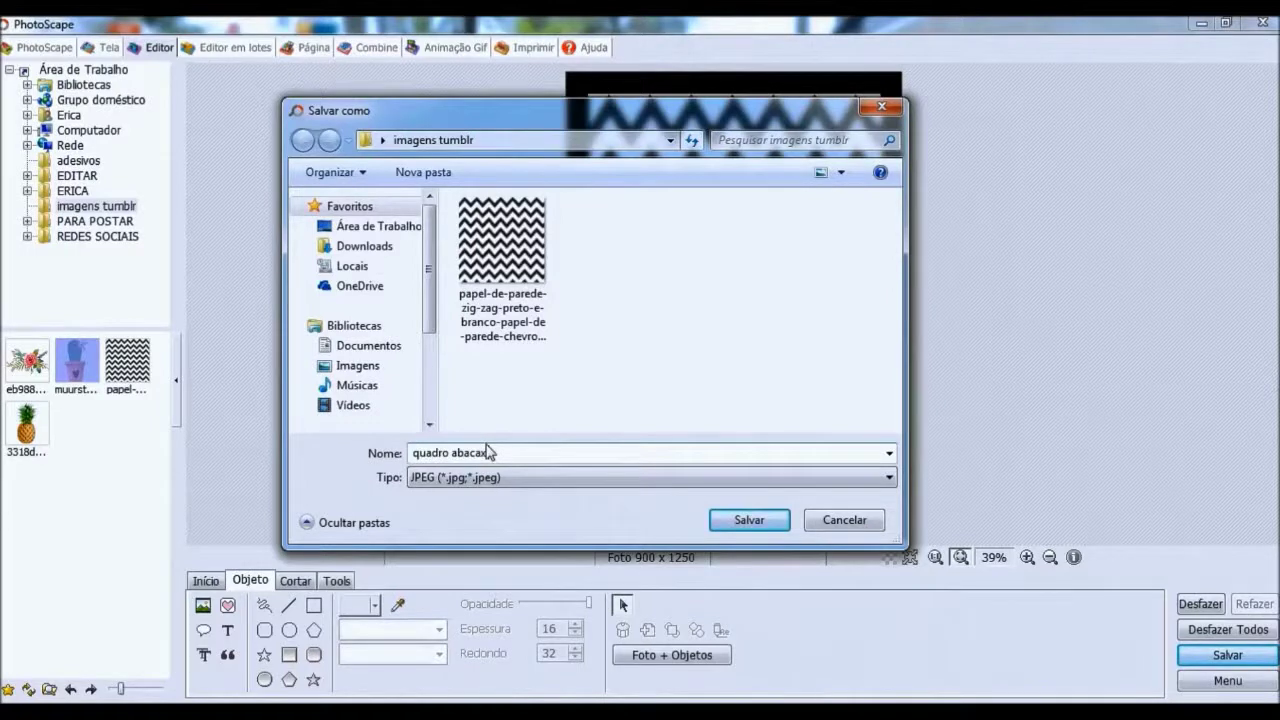
left_click(748, 522)
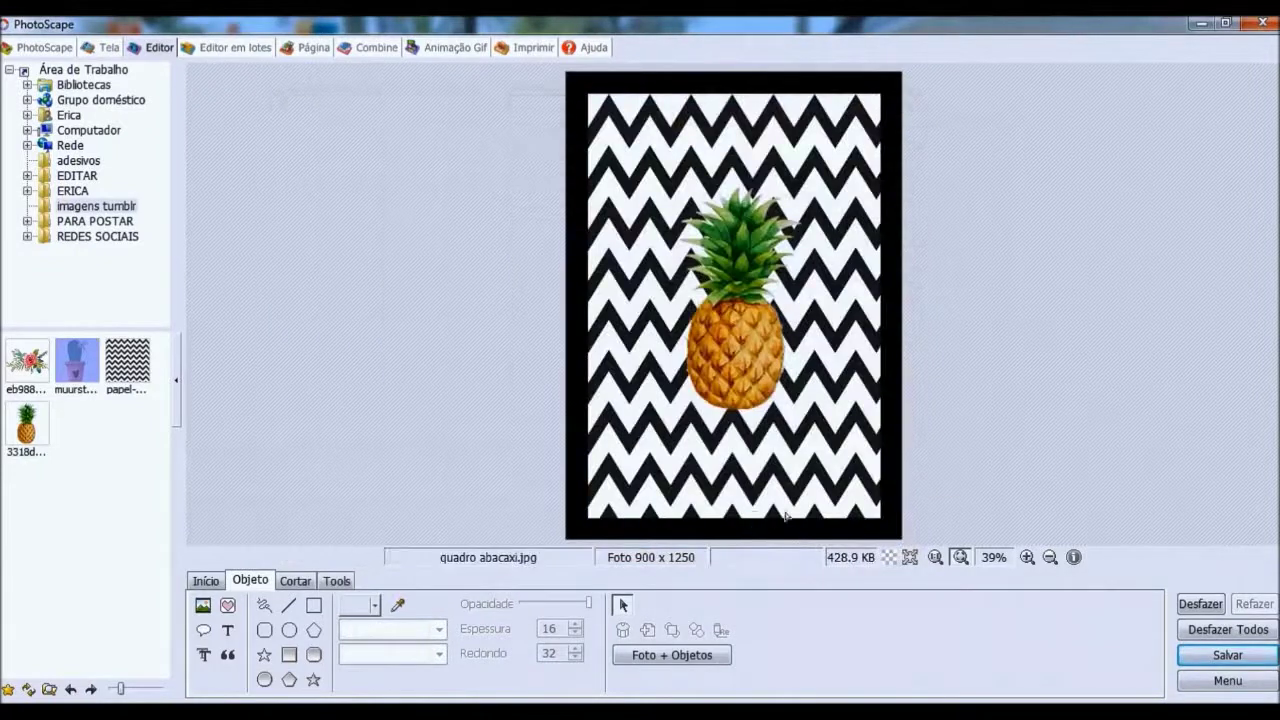
Undo all edits and redo only as far as the black border around the white canvas
left_click(1247, 641)
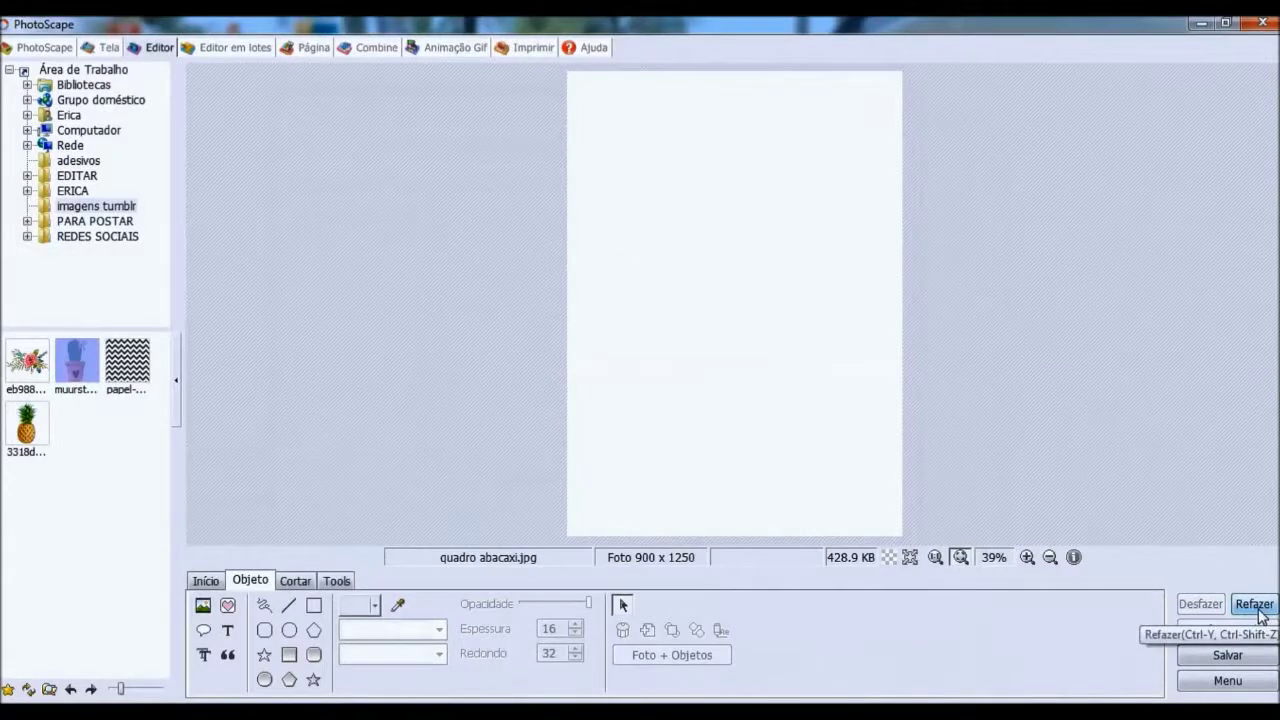
left_click(1256, 605)
left_click(1256, 606)
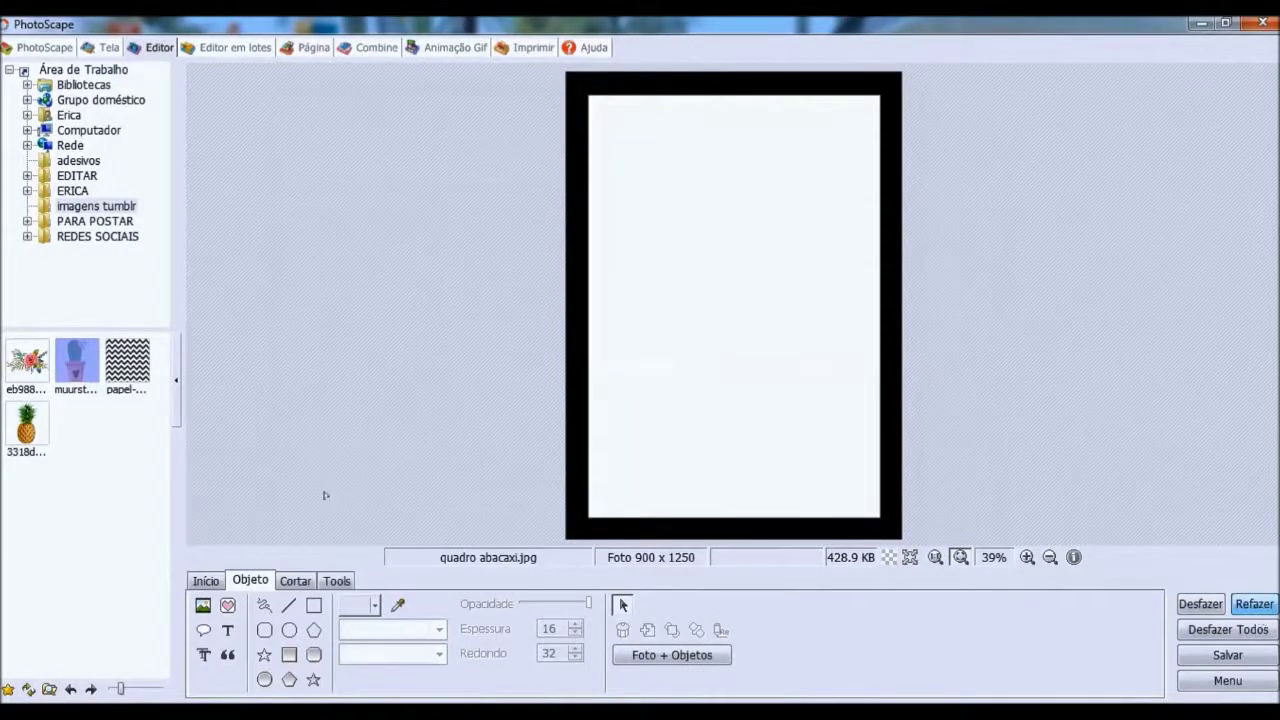
Choose the filled rectangle and mix a salmon fill colour, RGB 255, 157, 147, starting from the pale pink swatch
left_click(290, 655)
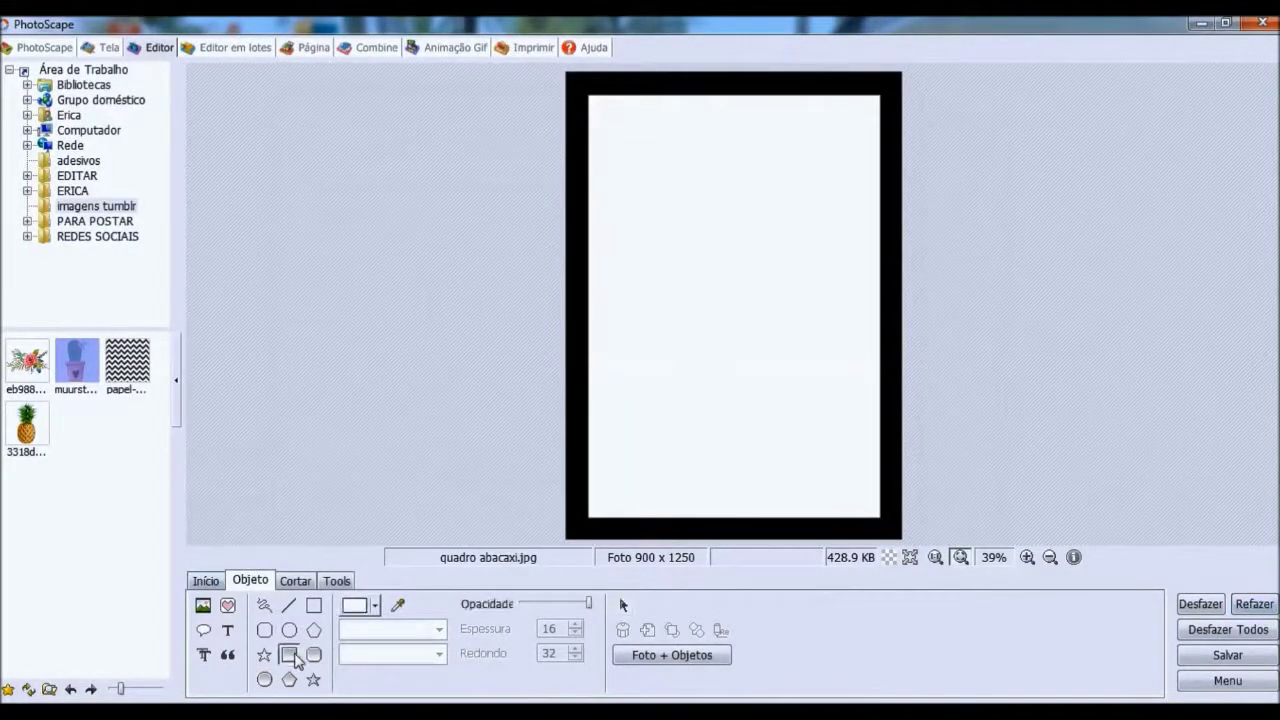
left_click(375, 606)
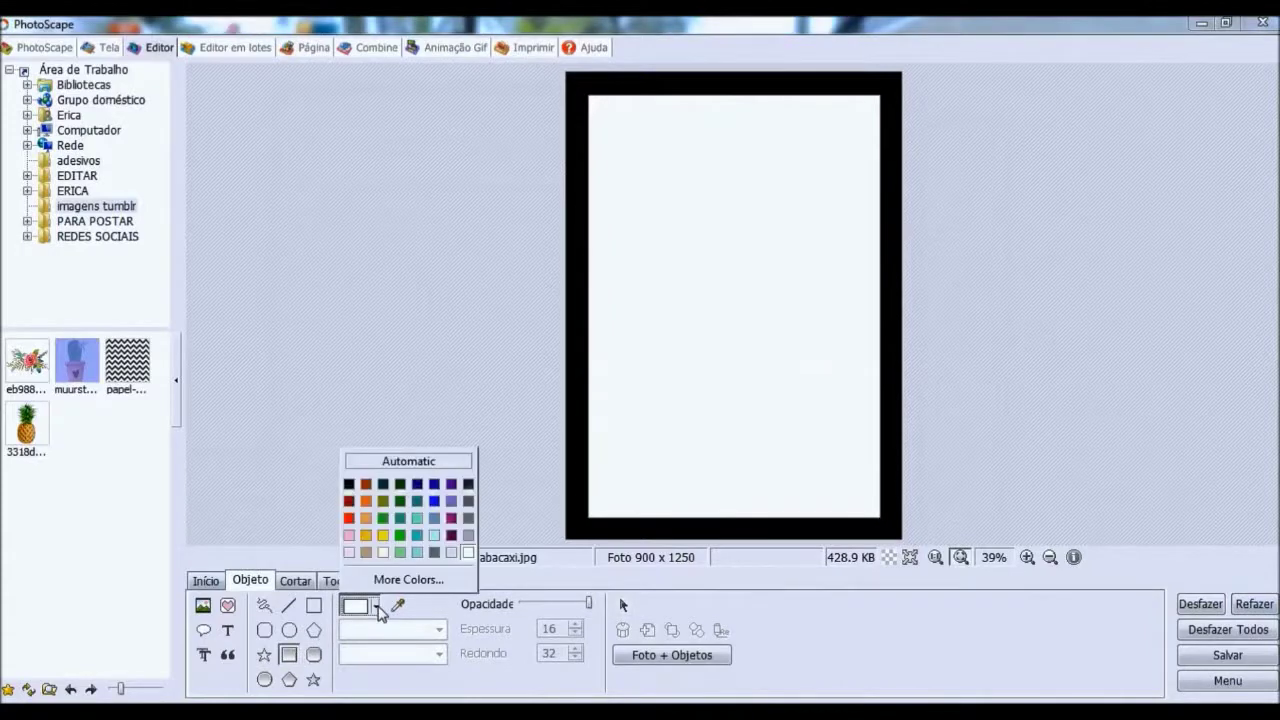
left_click(352, 552)
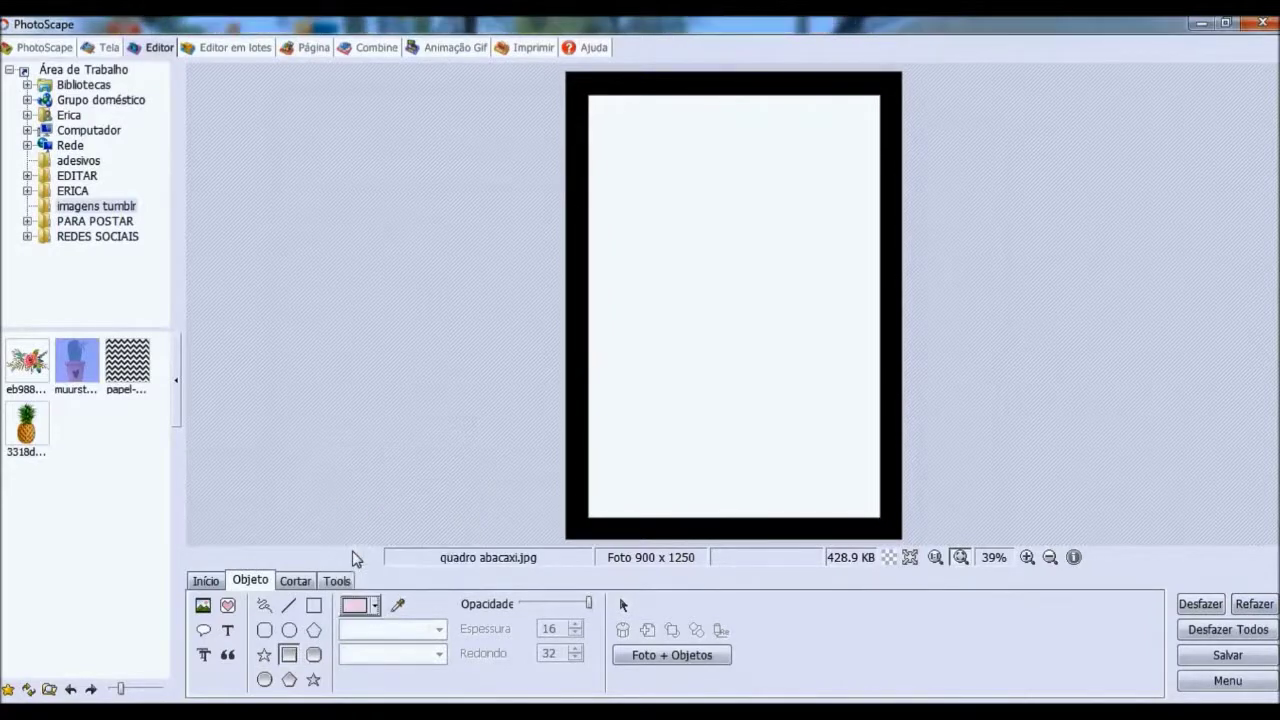
left_click(376, 608)
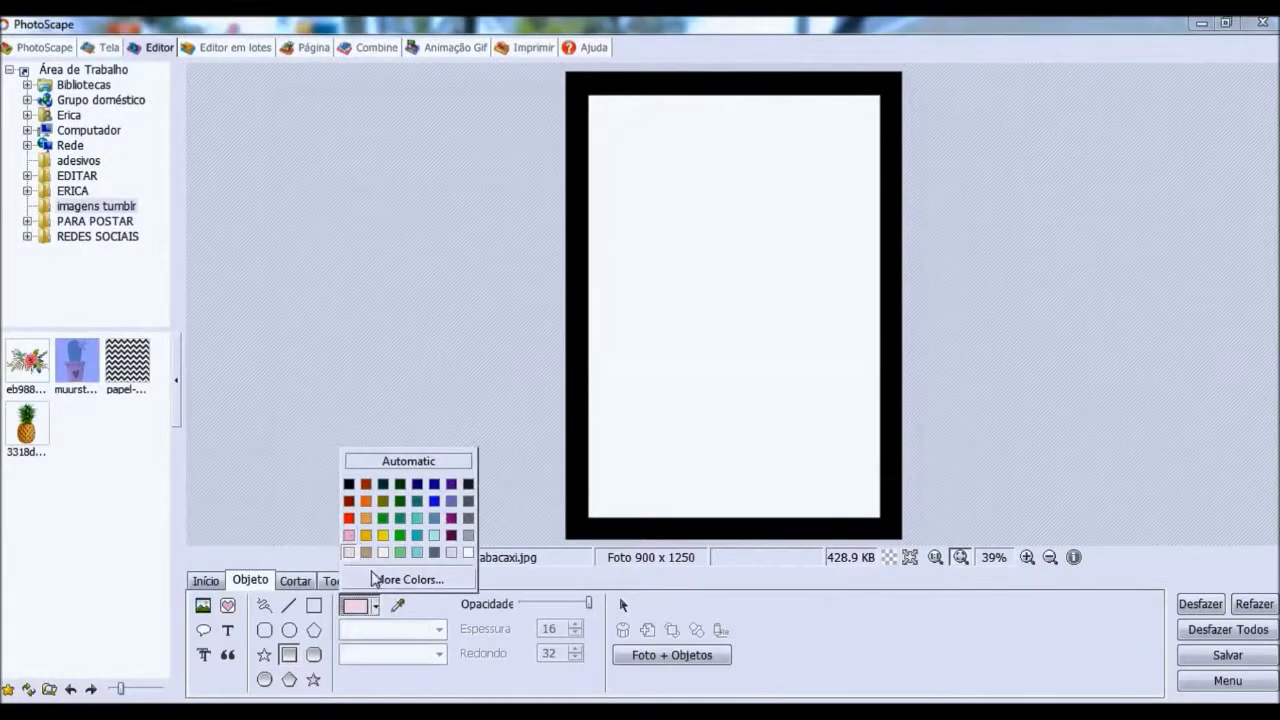
left_click(380, 579)
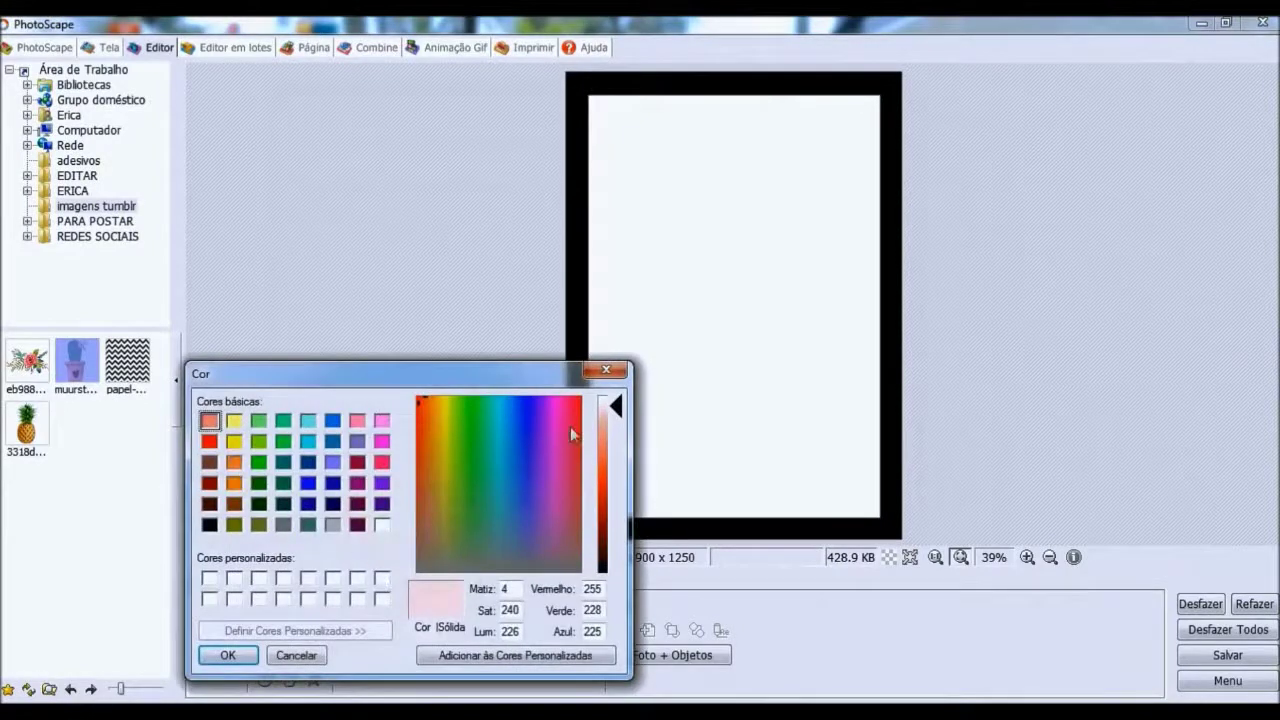
left_click(608, 434)
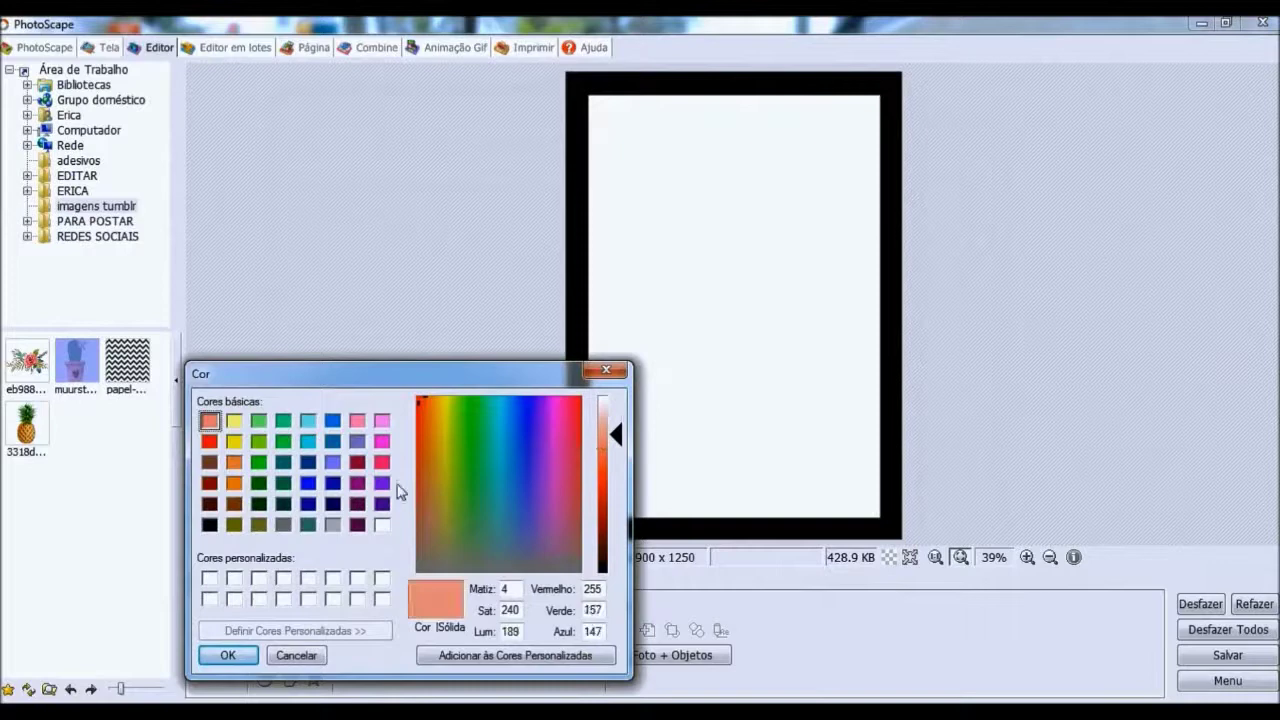
left_click(228, 656)
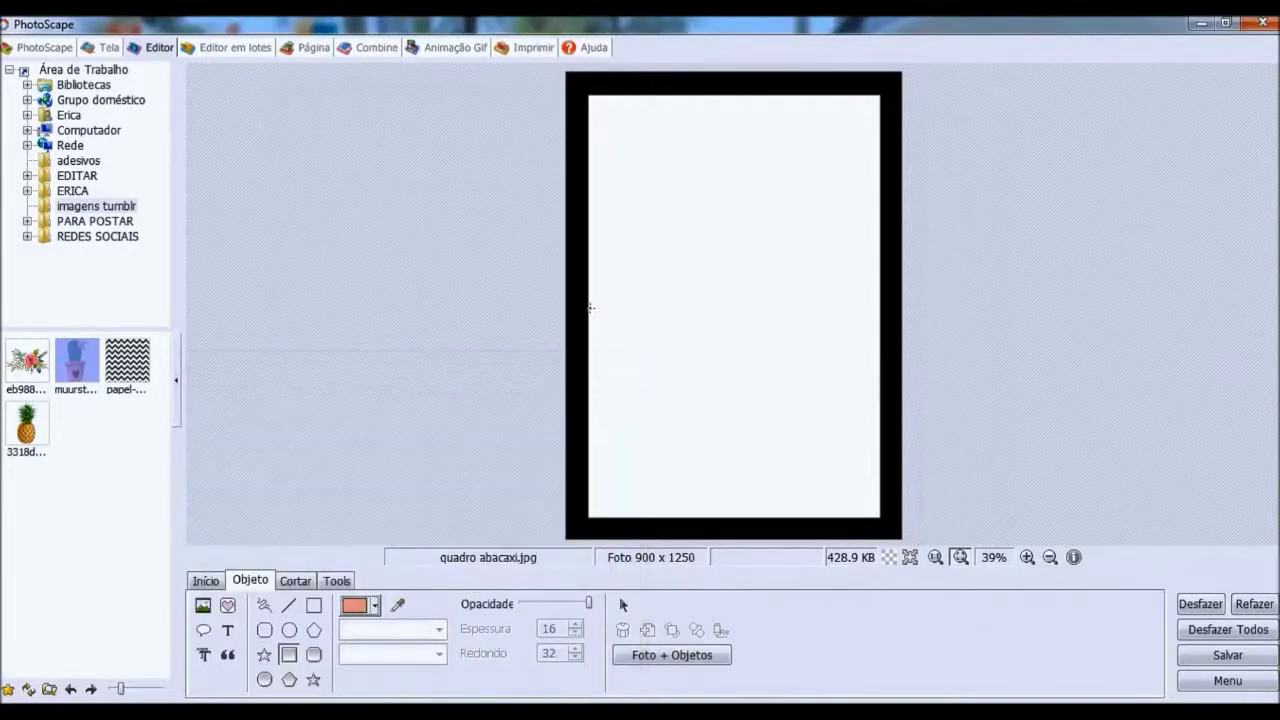
Try covering the lower part of the white area with a salmon rectangle and undo it
left_click_drag(590, 329, 880, 518)
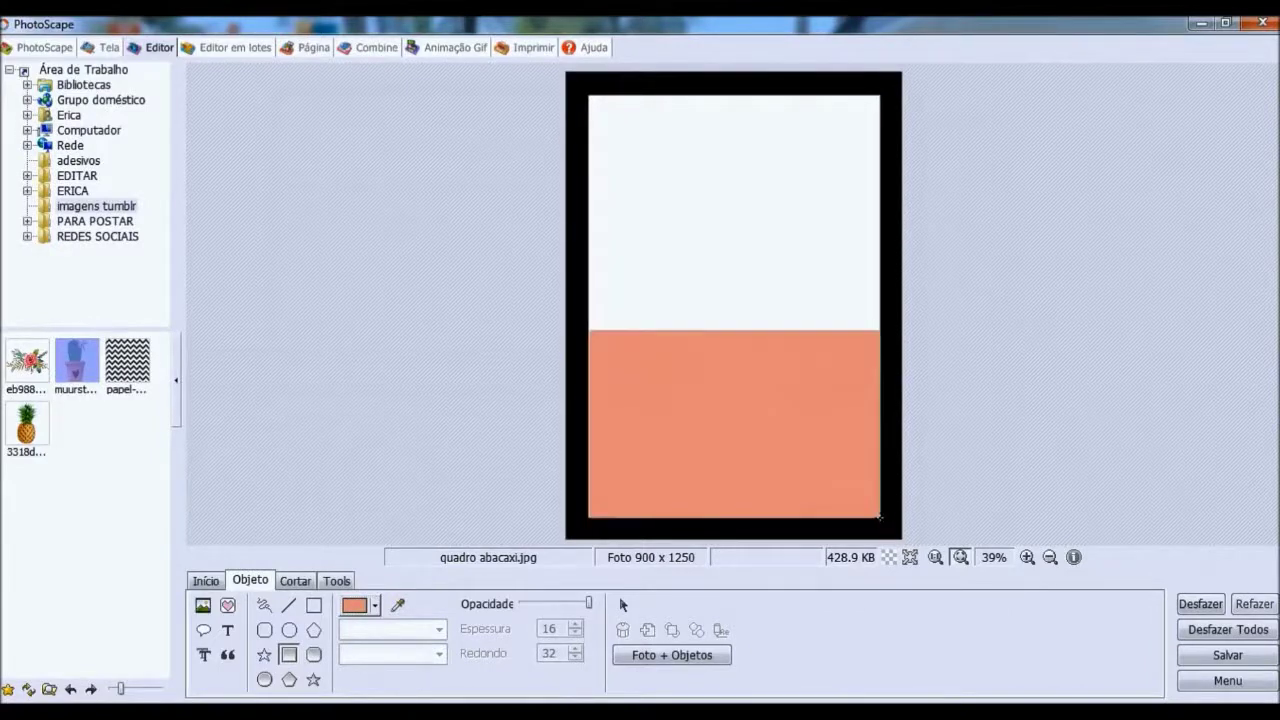
left_click(1214, 610)
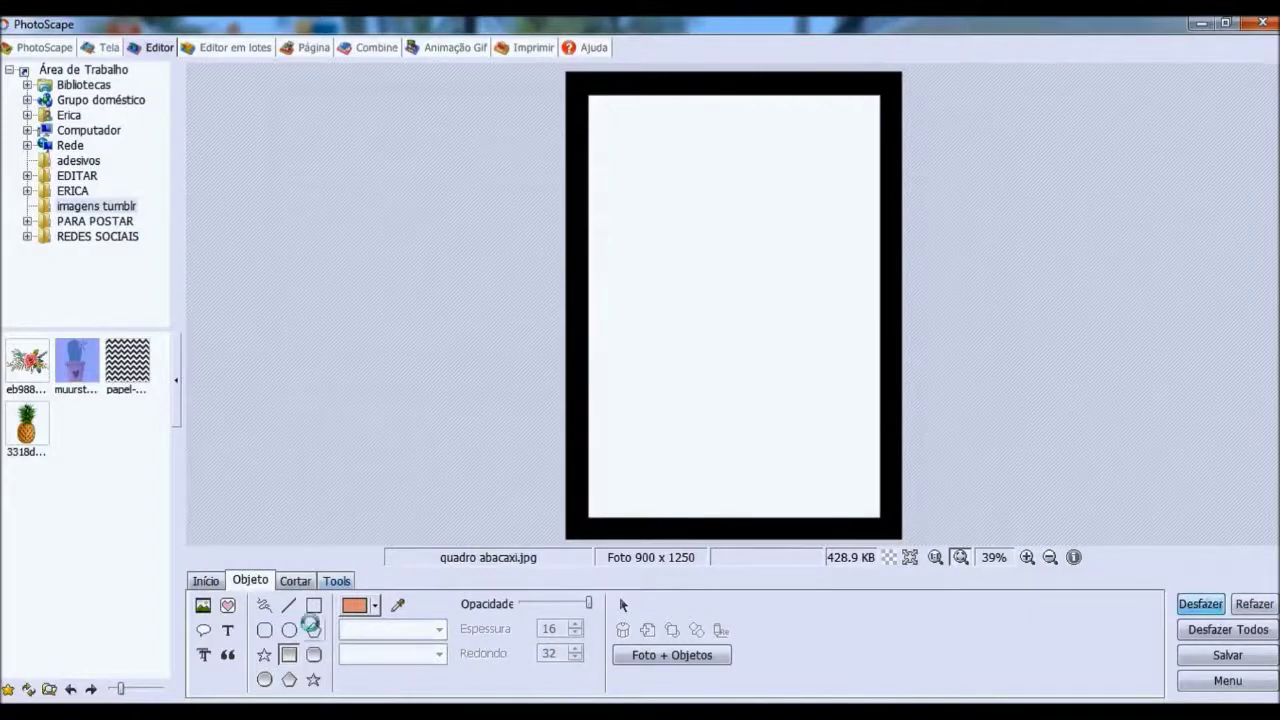
Lighten the fill colour to RGB 255, 184, 176 and draw a filled rectangle over about the lower two fifths of the white area
left_click(375, 607)
left_click(400, 579)
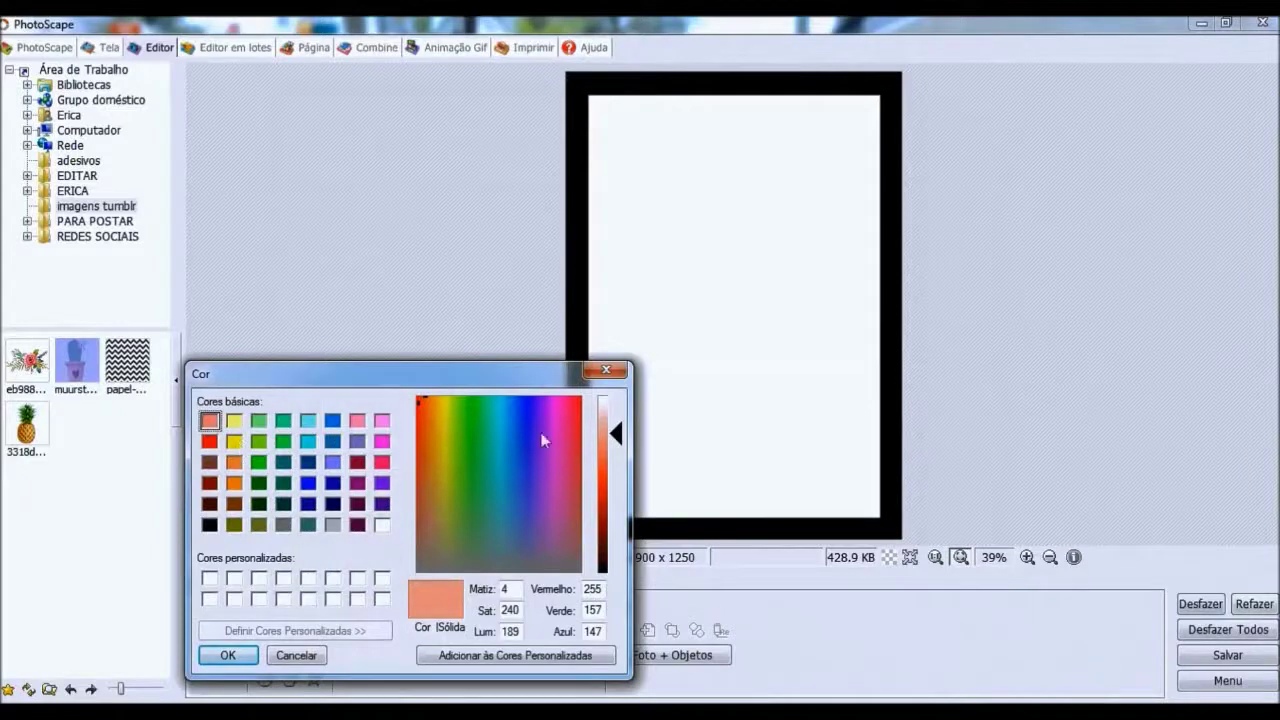
left_click(603, 422)
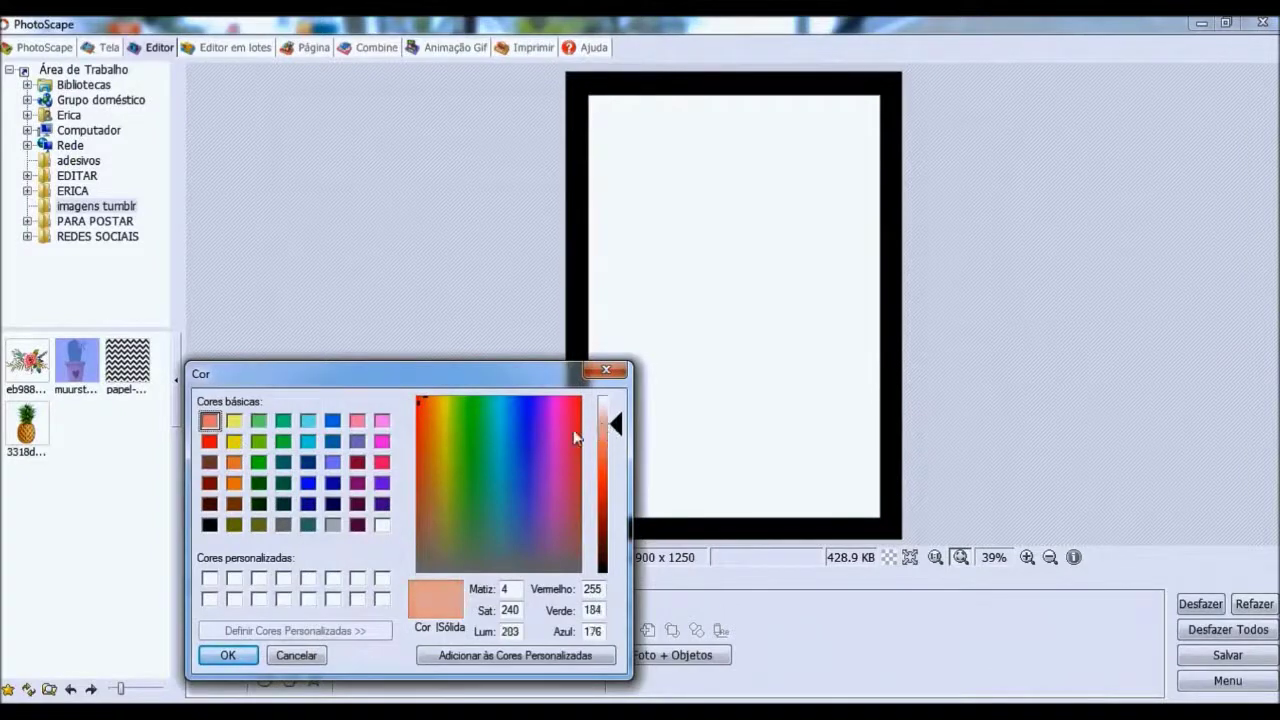
left_click(228, 657)
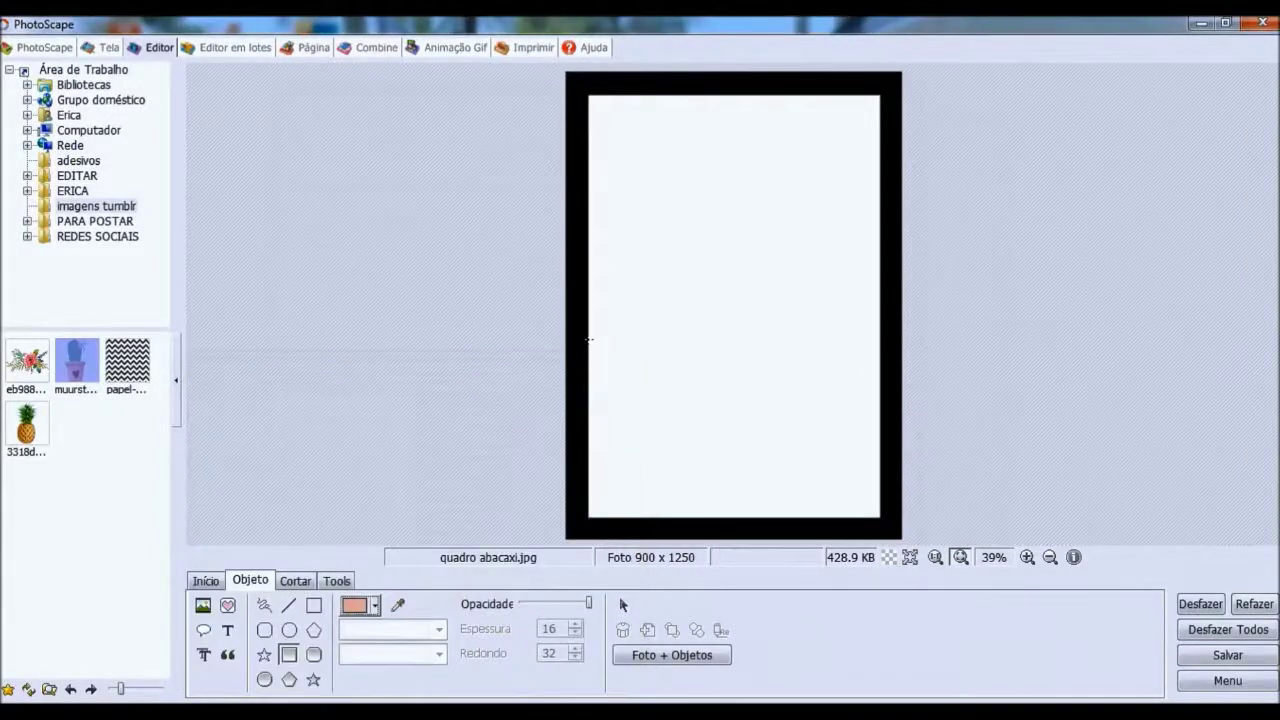
left_click_drag(589, 340, 880, 518)
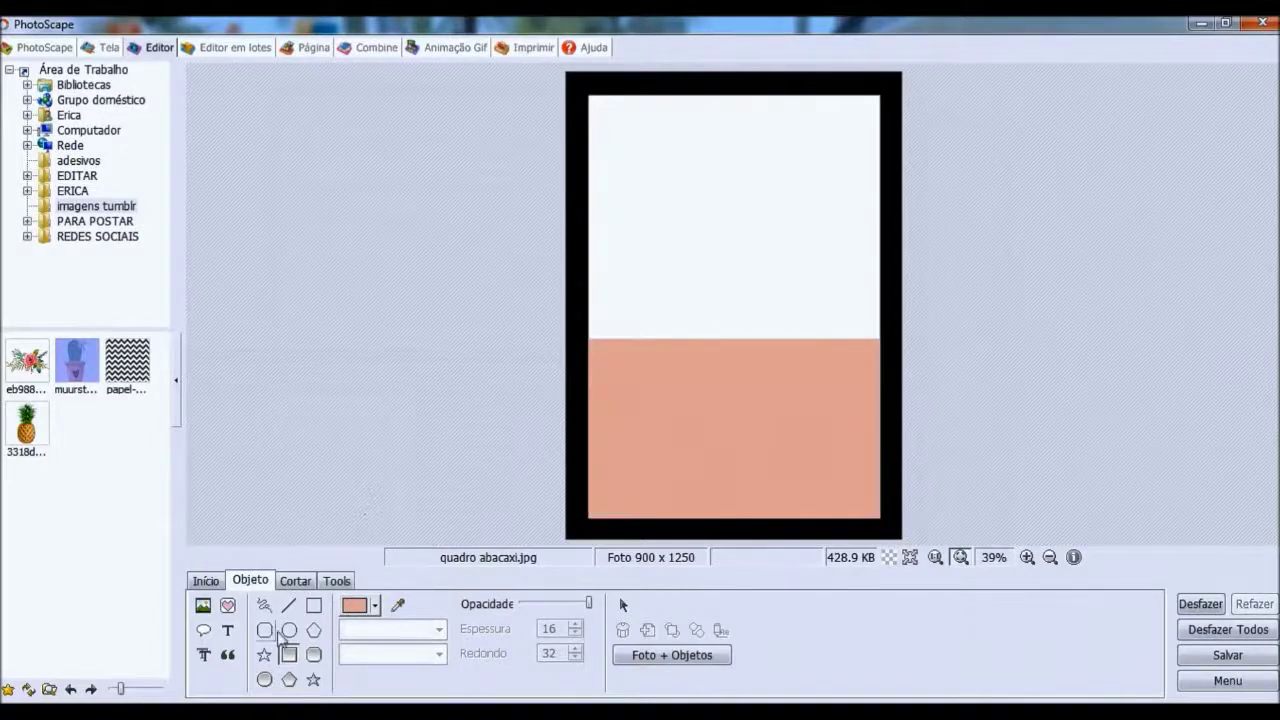
Cover the remaining white area above the salmon block with a filled rectangle in turquoise, RGB 153, 238, 230
left_click(292, 584)
left_click(250, 581)
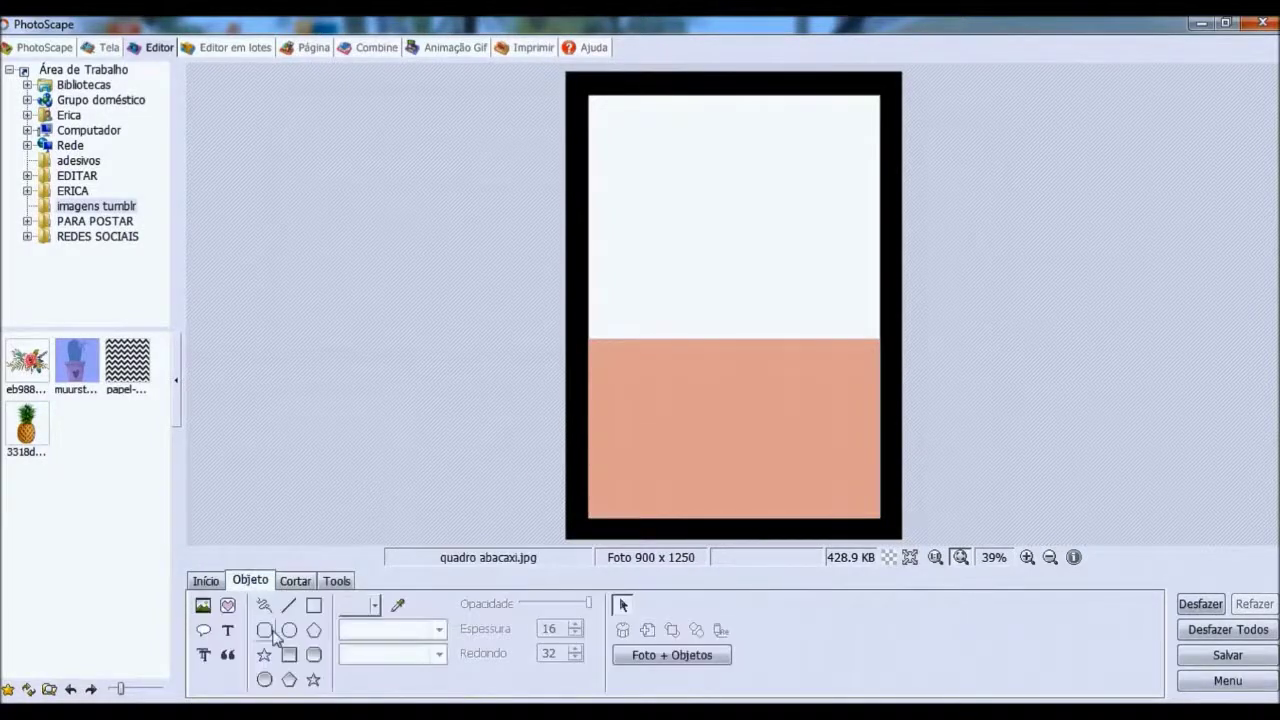
left_click(289, 654)
left_click(375, 606)
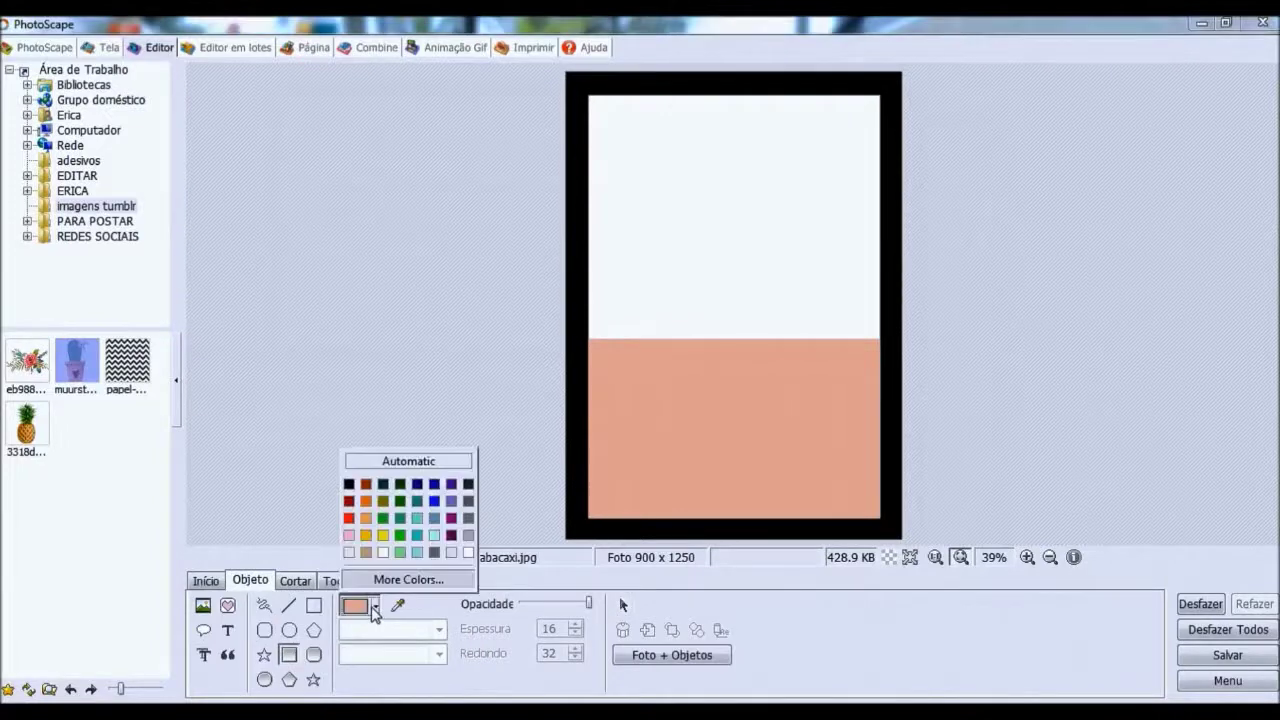
left_click(418, 536)
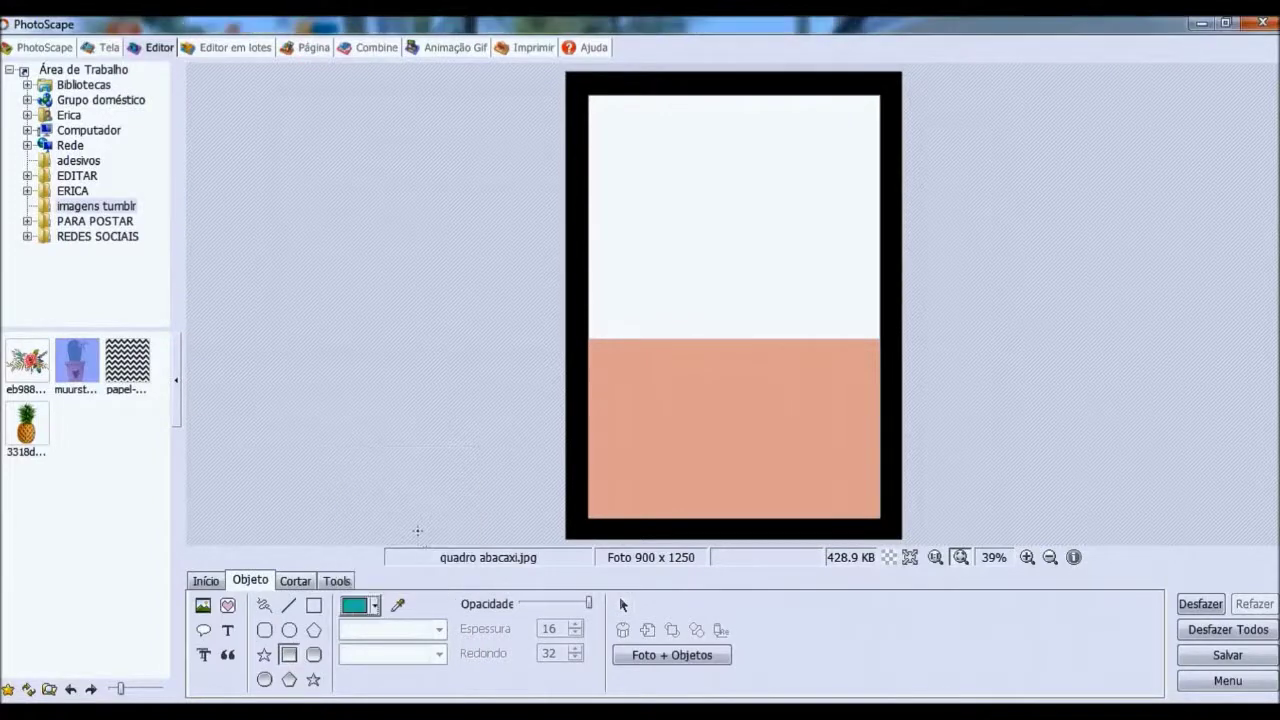
left_click(375, 605)
left_click(403, 577)
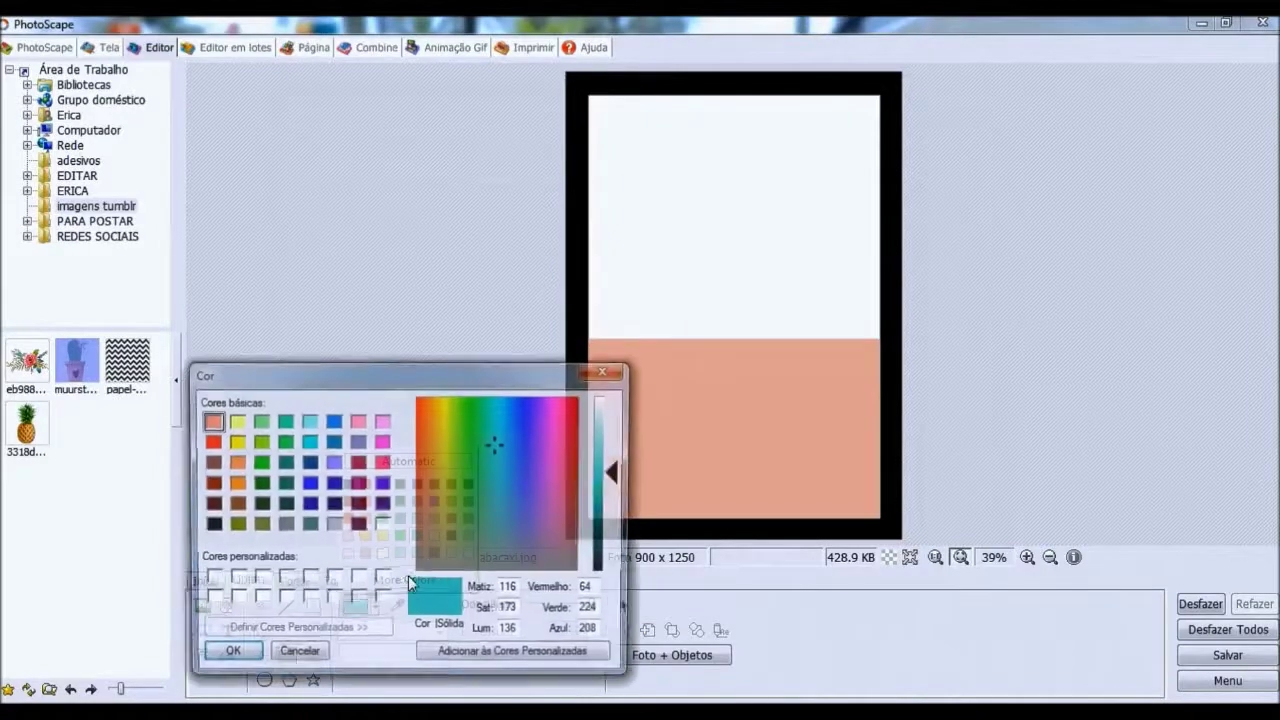
left_click(603, 437)
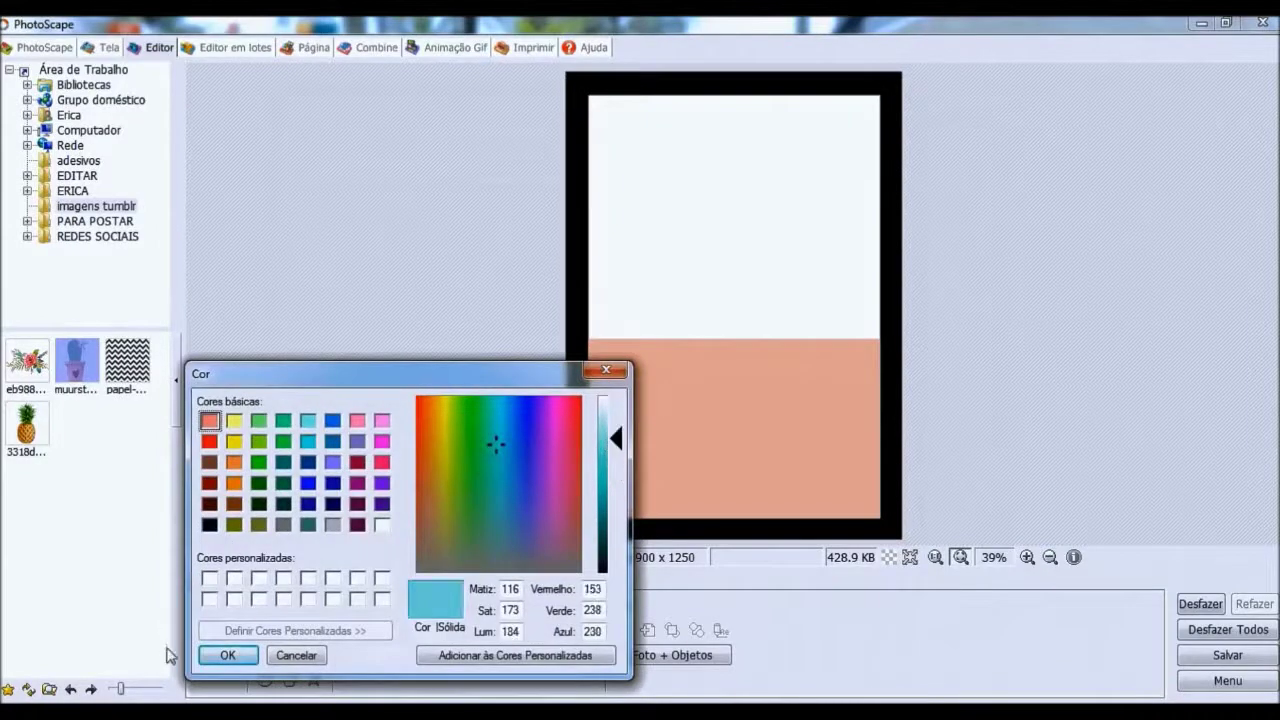
left_click(228, 655)
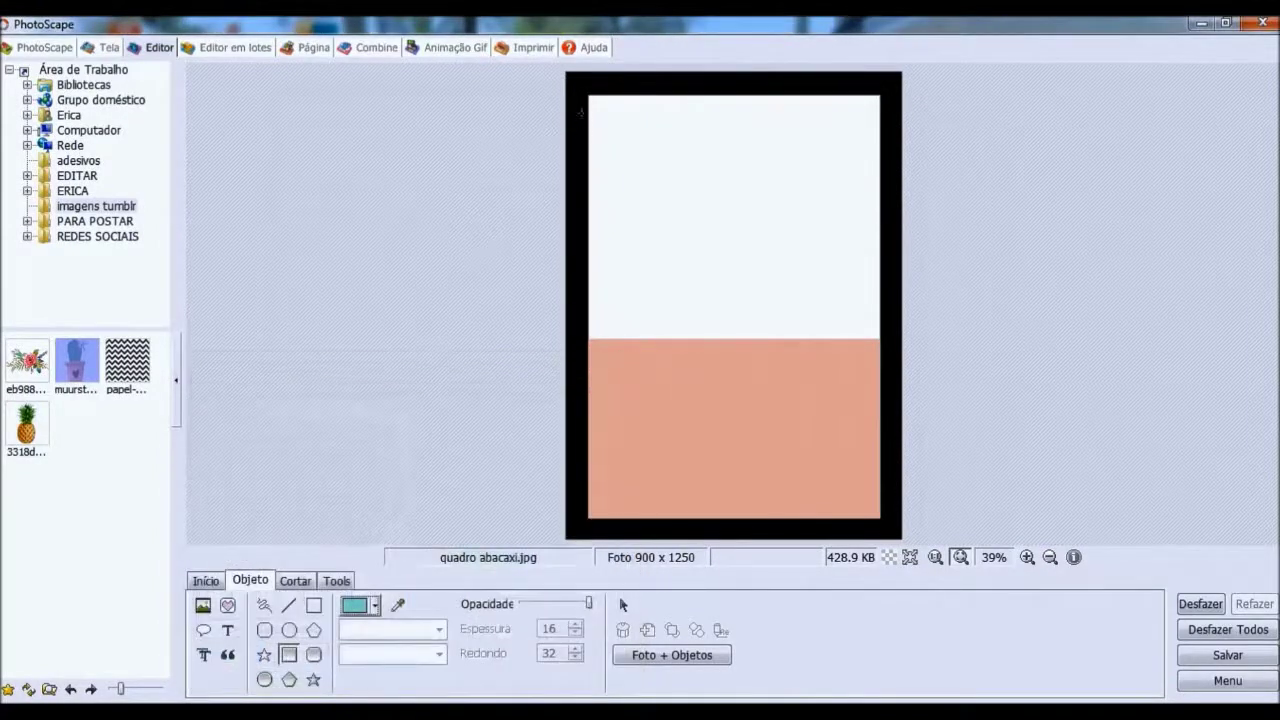
left_click_drag(588, 96, 878, 340)
left_click_drag(878, 339, 878, 340)
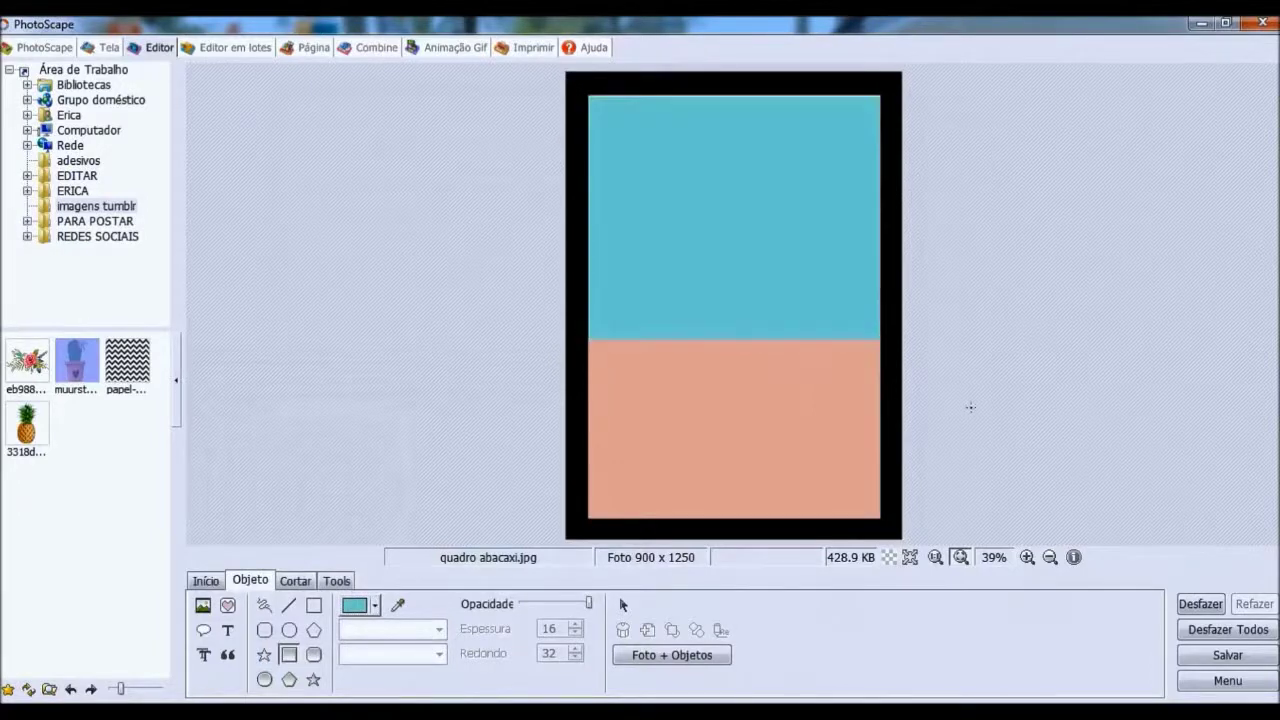
Insert the muursticker-cactus-met-hartje-9387 image from the imagens tumblr folder at opacity 255
left_click(203, 605)
left_click(284, 582)
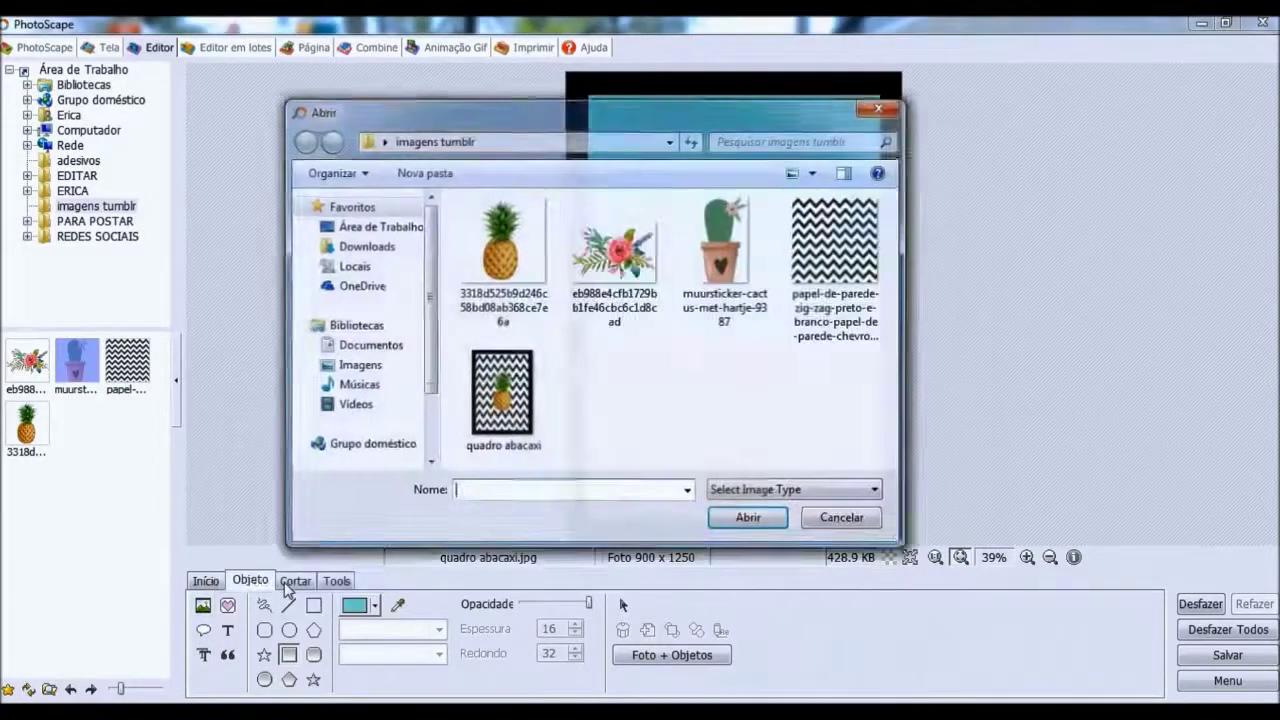
left_click(706, 291)
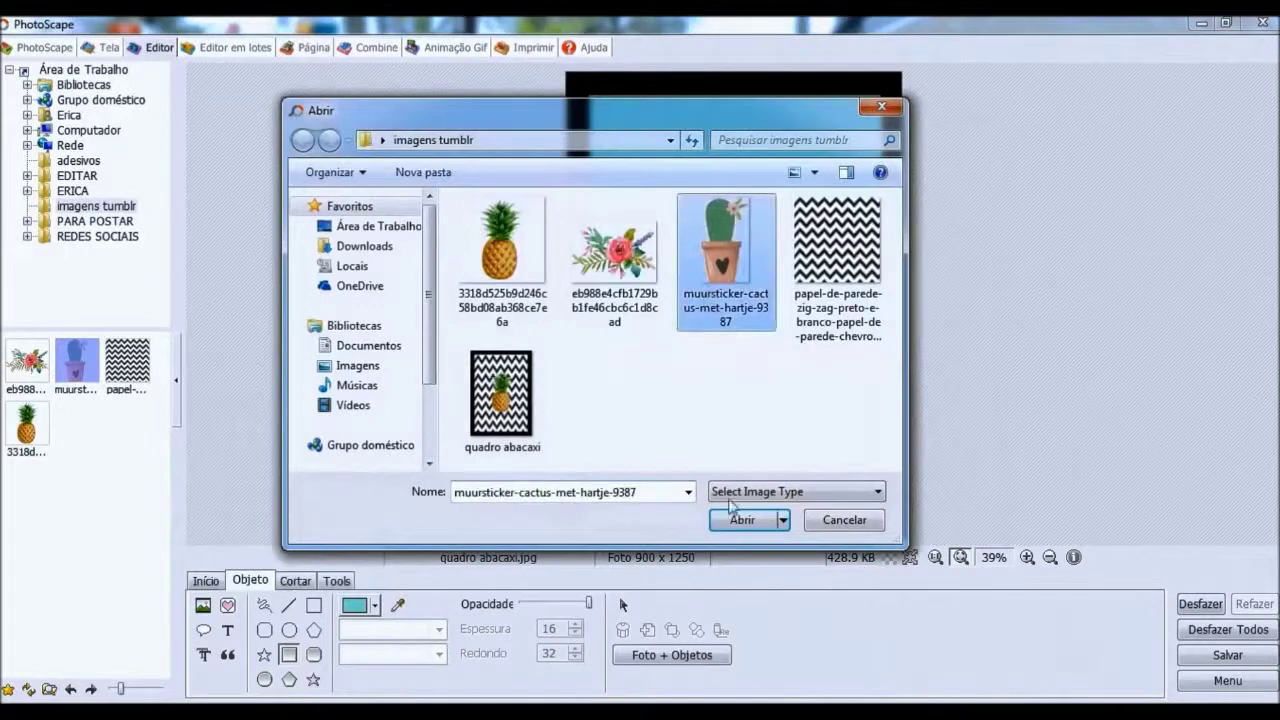
left_click(742, 520)
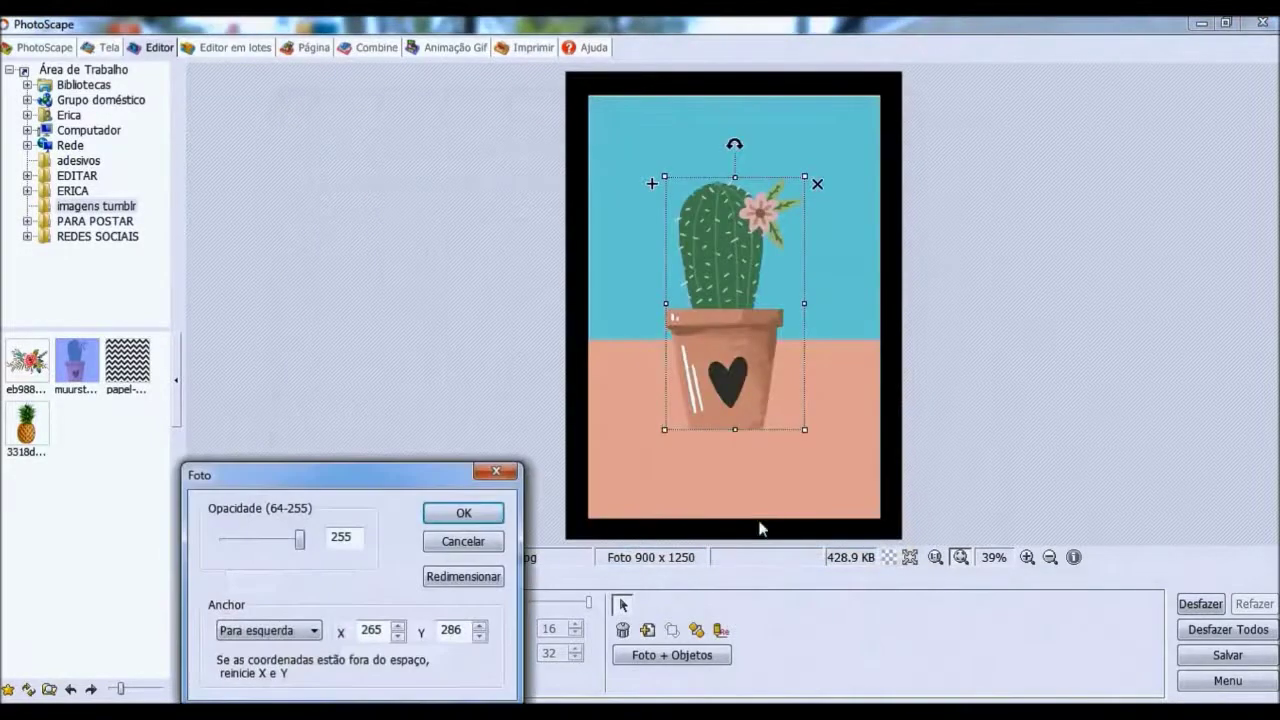
left_click(463, 512)
Shrink the cactus slightly and center it on the turquoise area with its pot standing on the salmon block's edge
left_click_drag(739, 354, 739, 302)
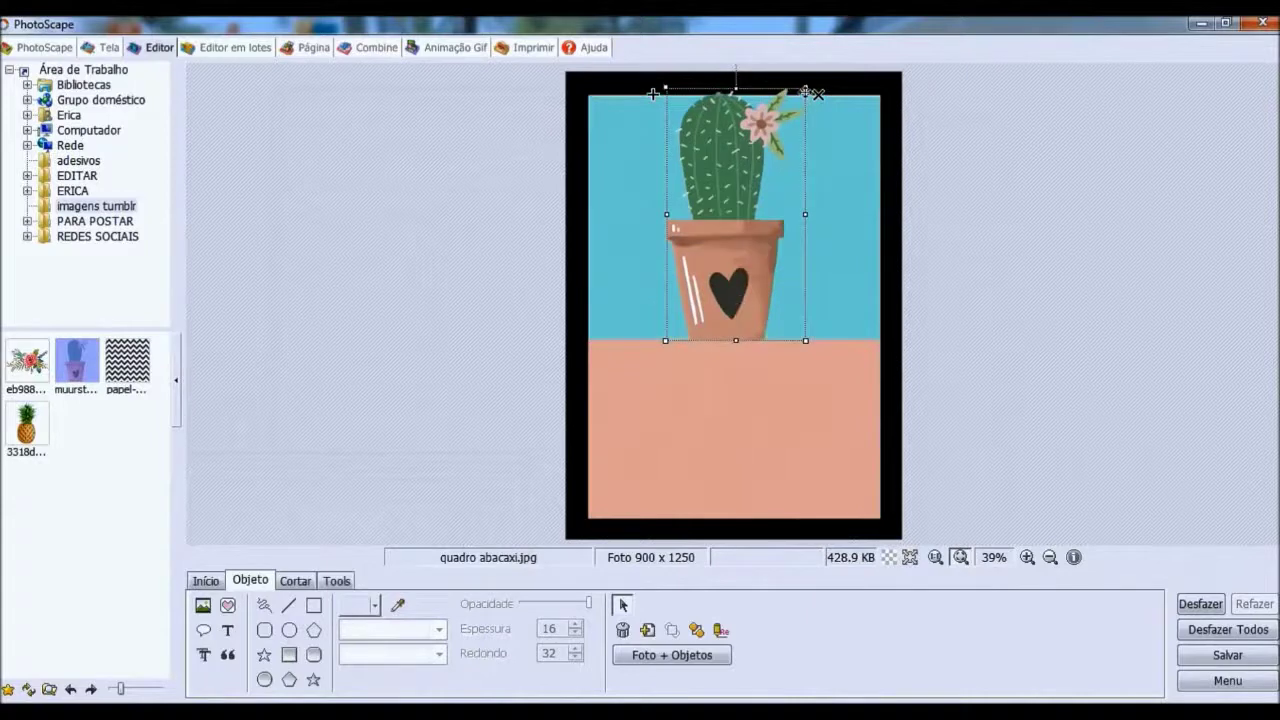
left_click_drag(806, 88, 778, 118)
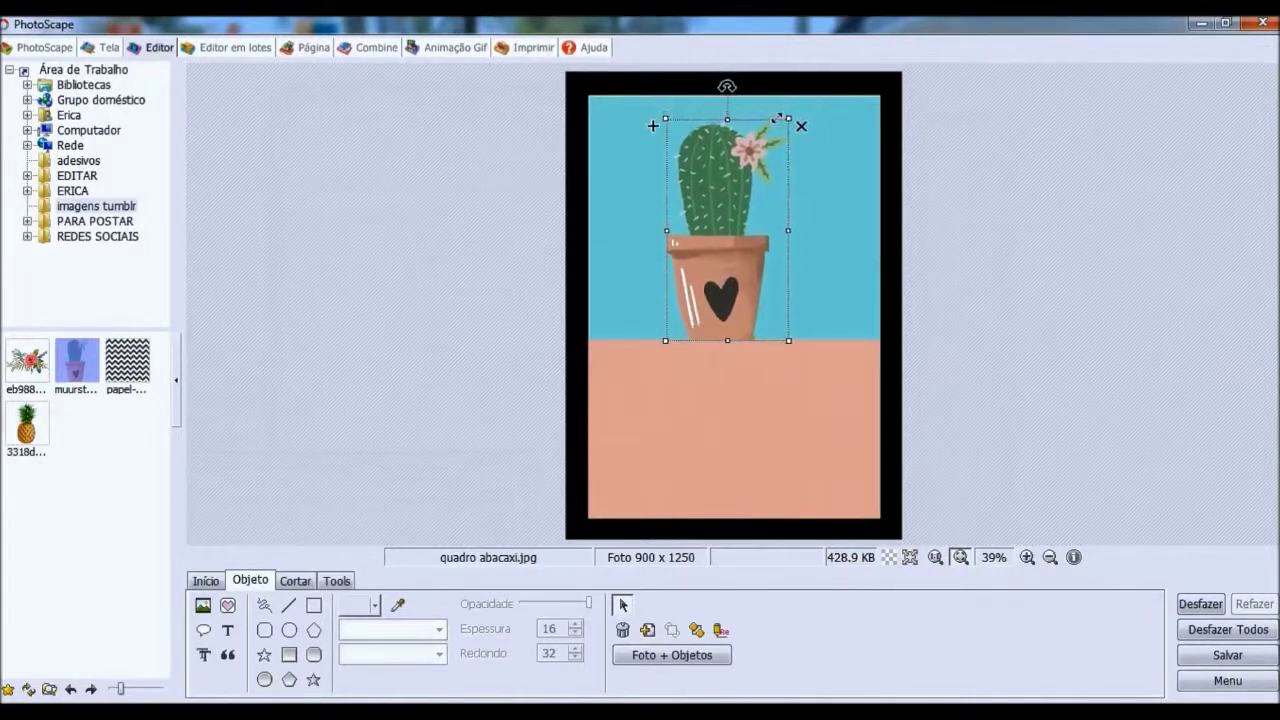
left_click_drag(733, 181, 746, 180)
left_click(1055, 338)
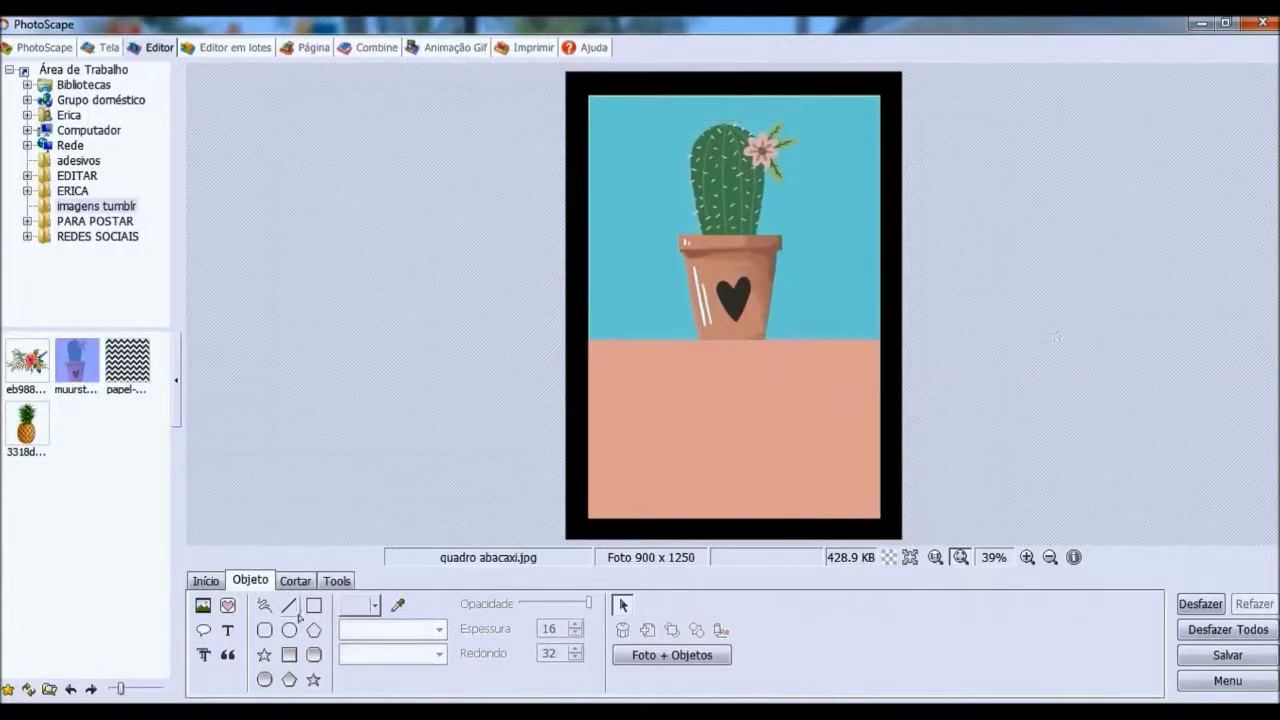
Add the text "Só sei" in black at size 50 and place it just below the cactus pot on the salmon block
left_click(228, 637)
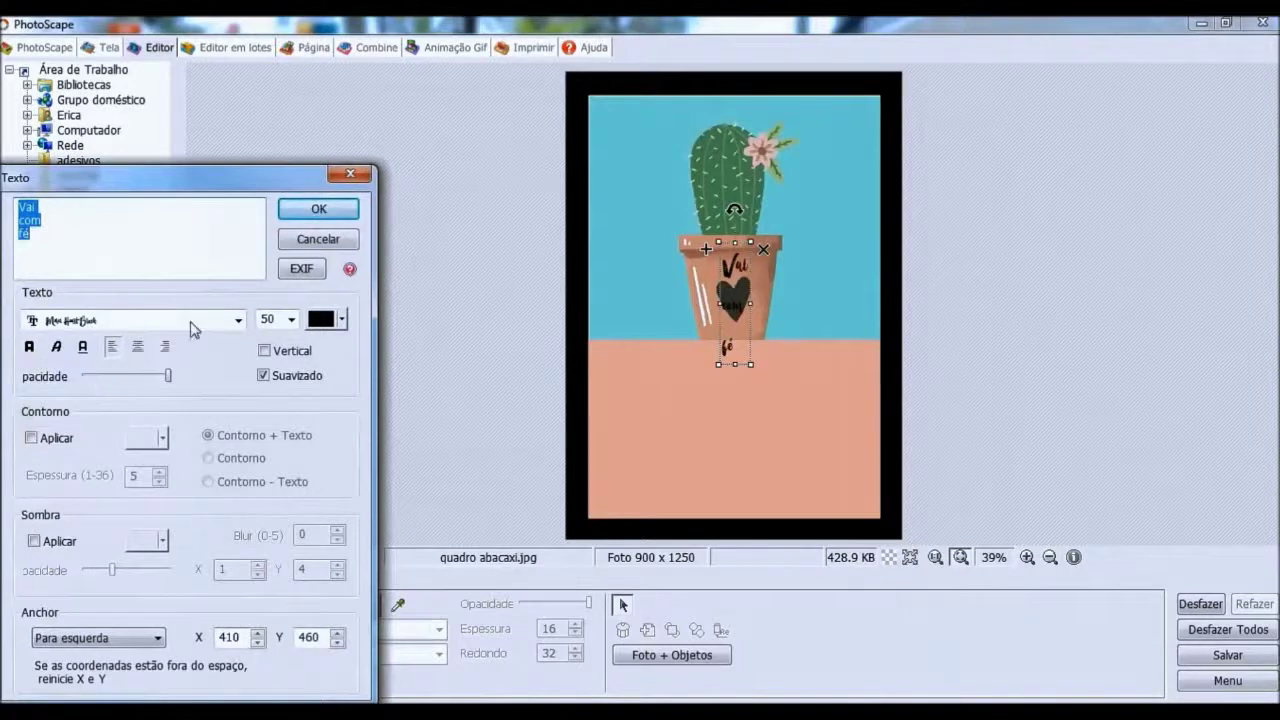
left_click(239, 321)
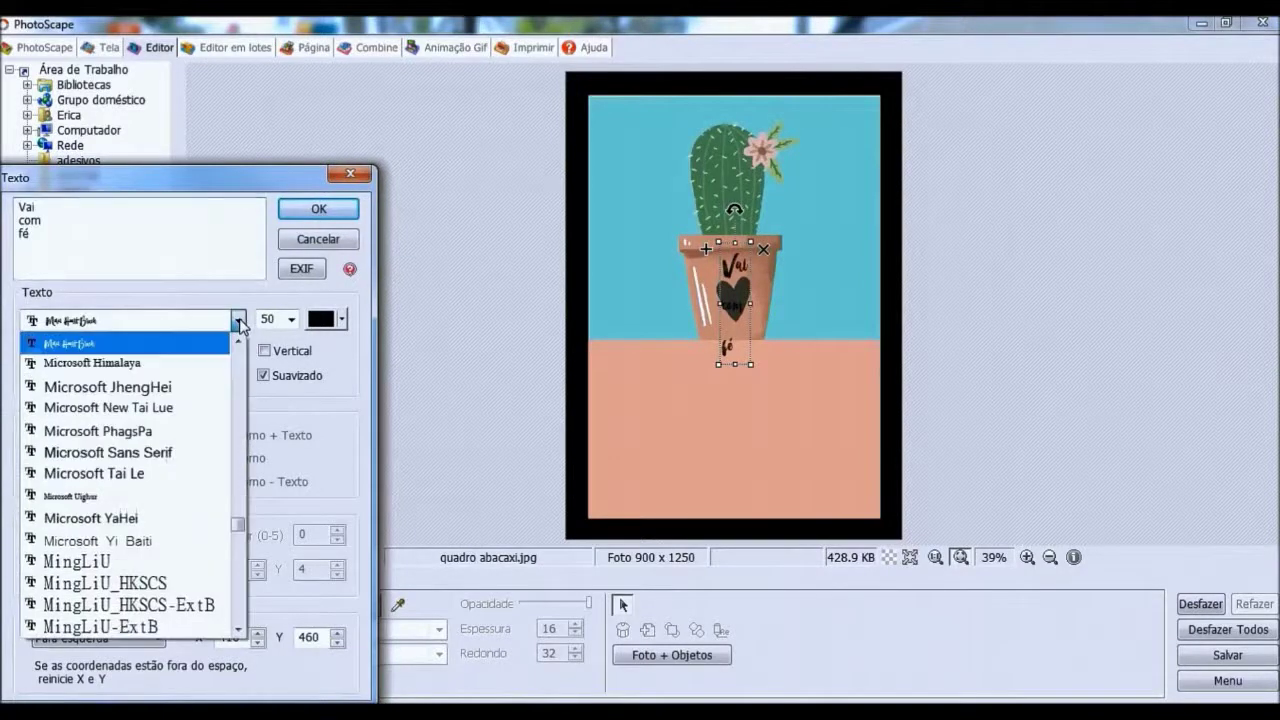
left_click(239, 321)
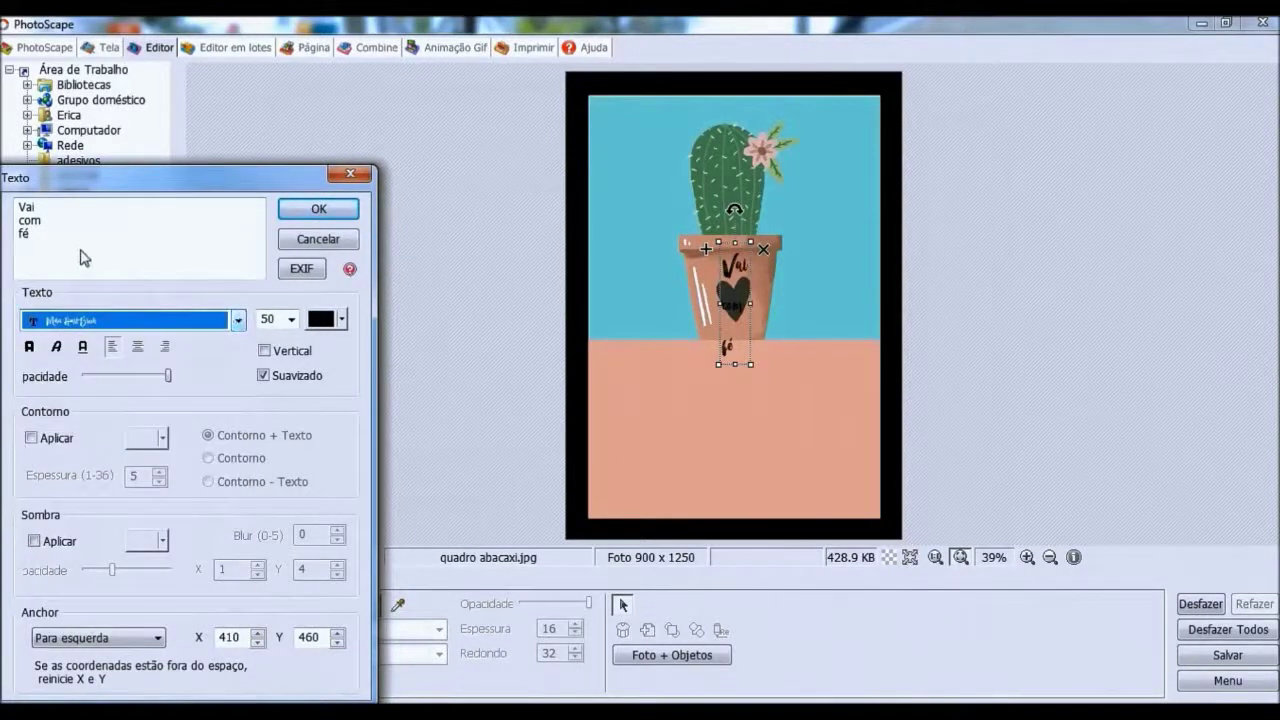
left_click(33, 232)
left_click_drag(33, 232, 14, 206)
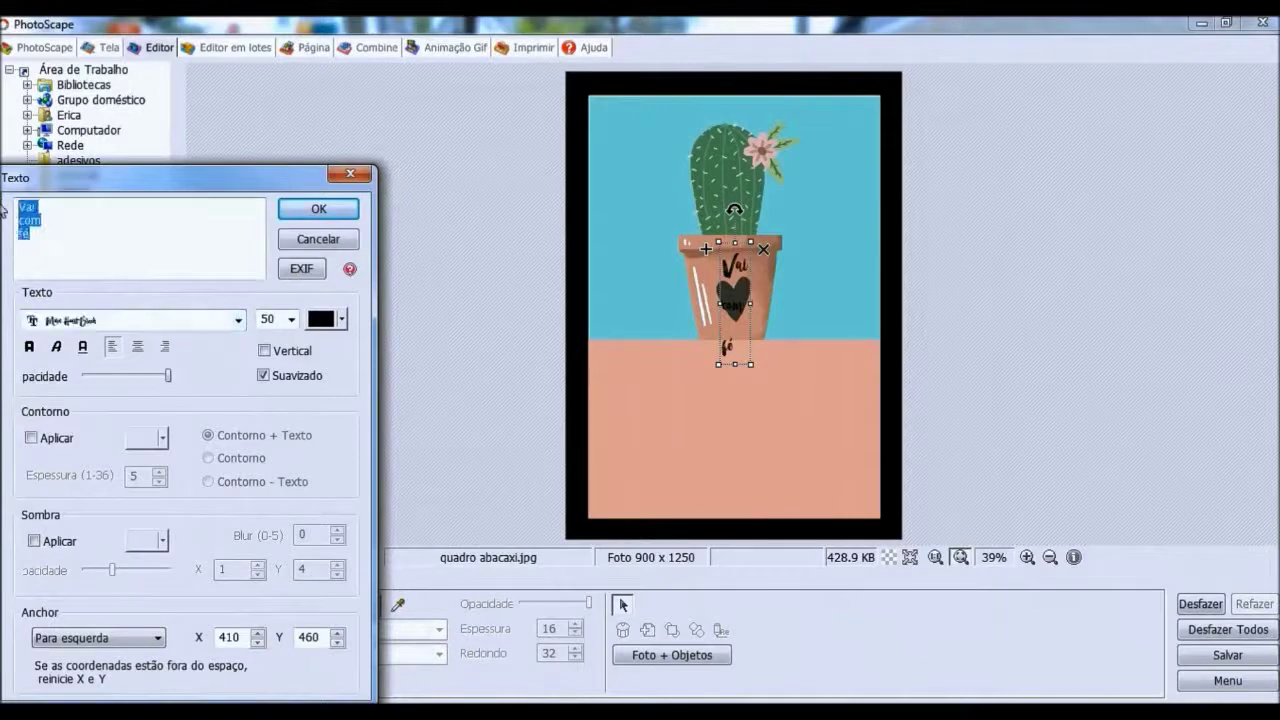
key("BackSpace")
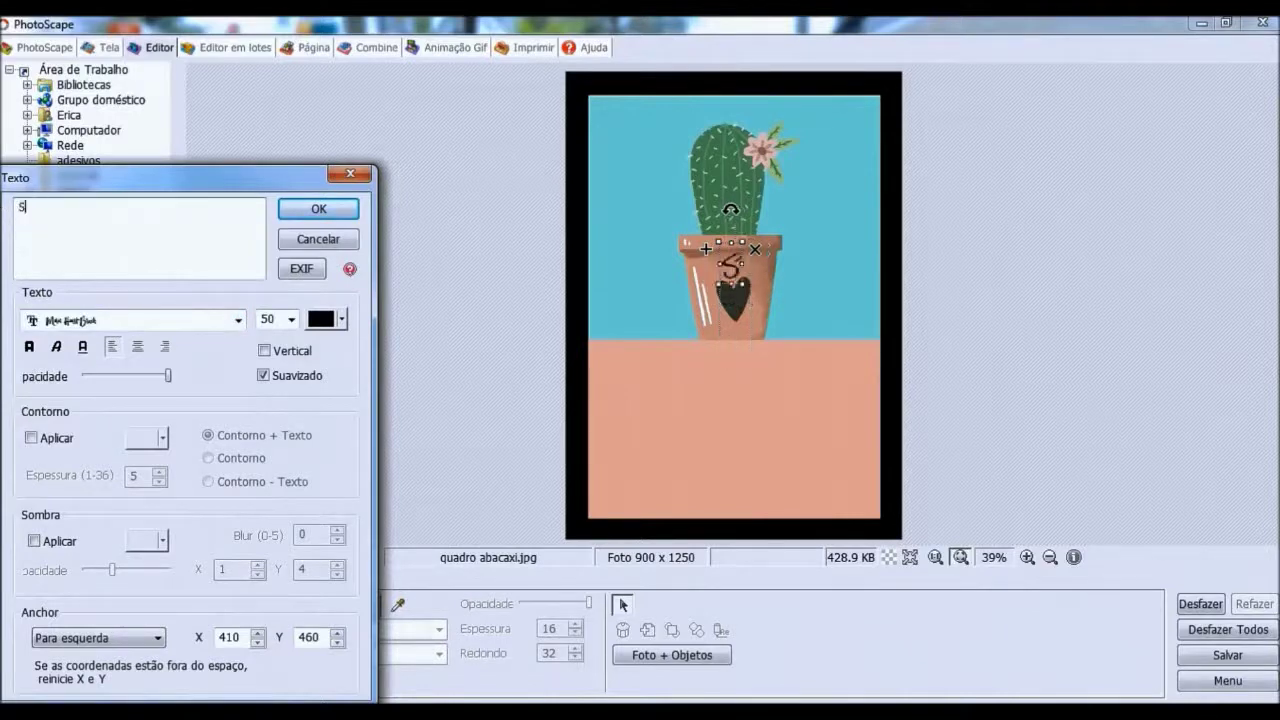
type("Só sei")
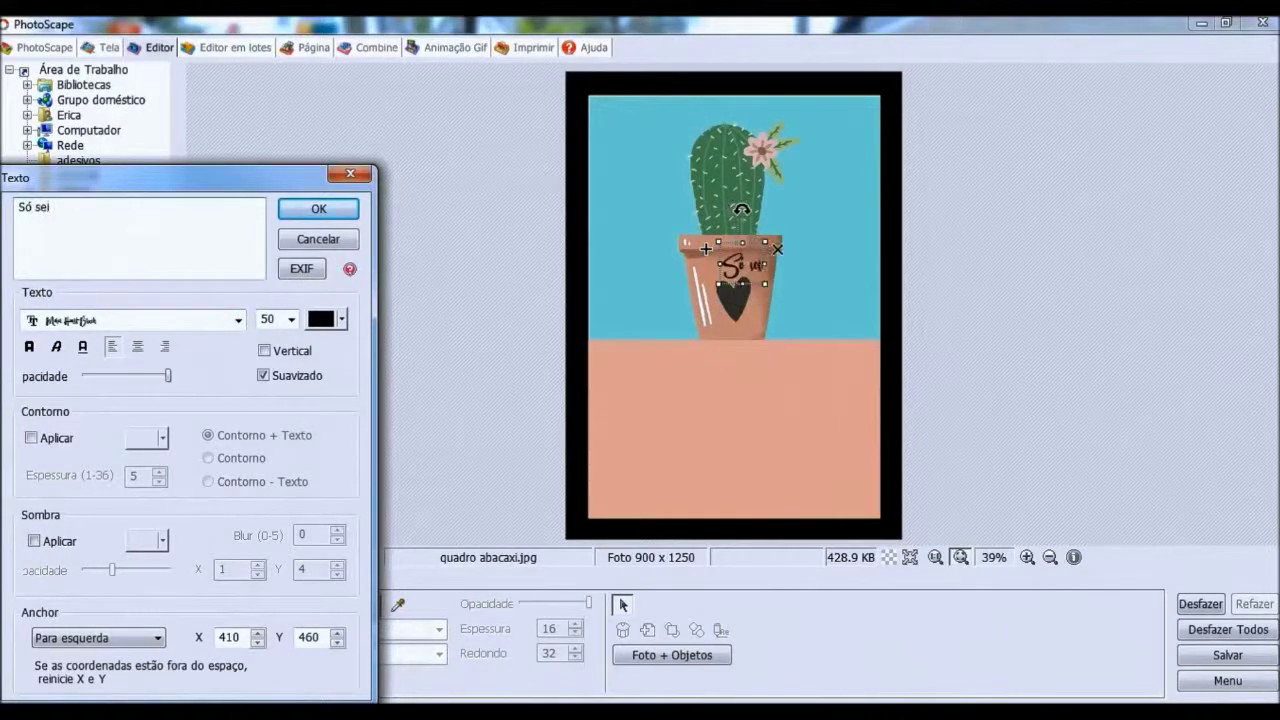
left_click(318, 208)
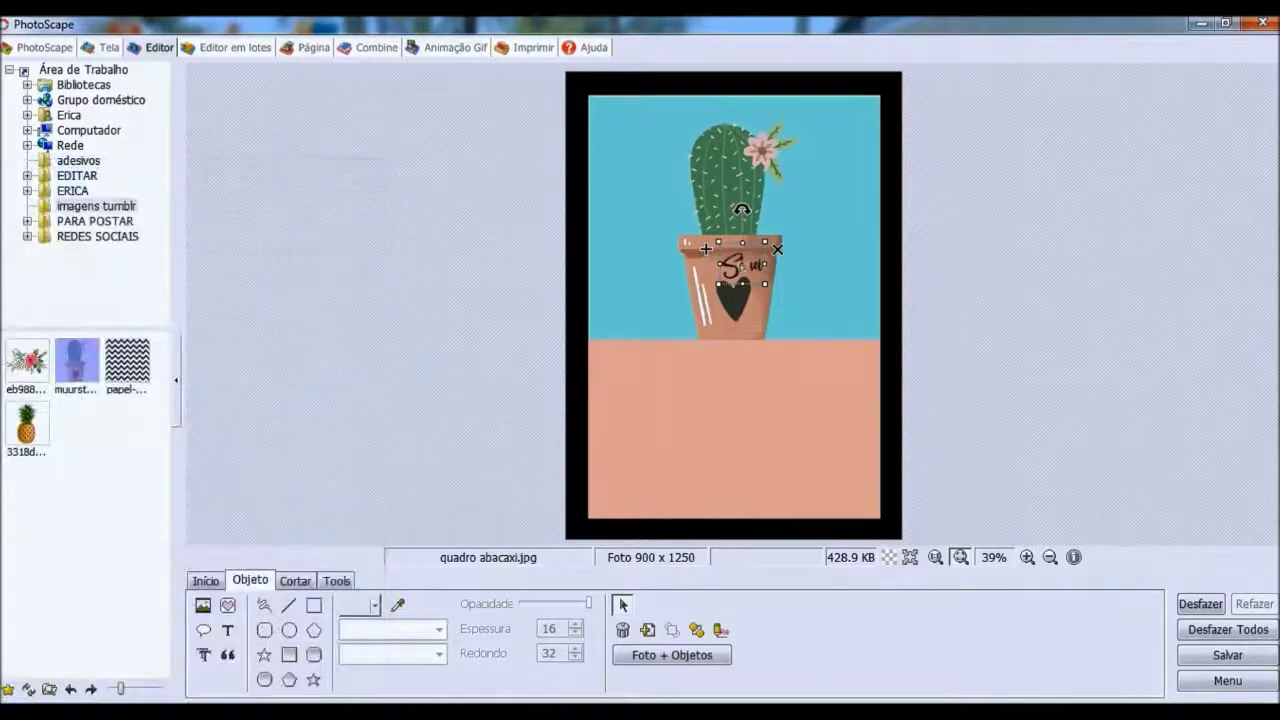
left_click_drag(740, 268, 726, 350)
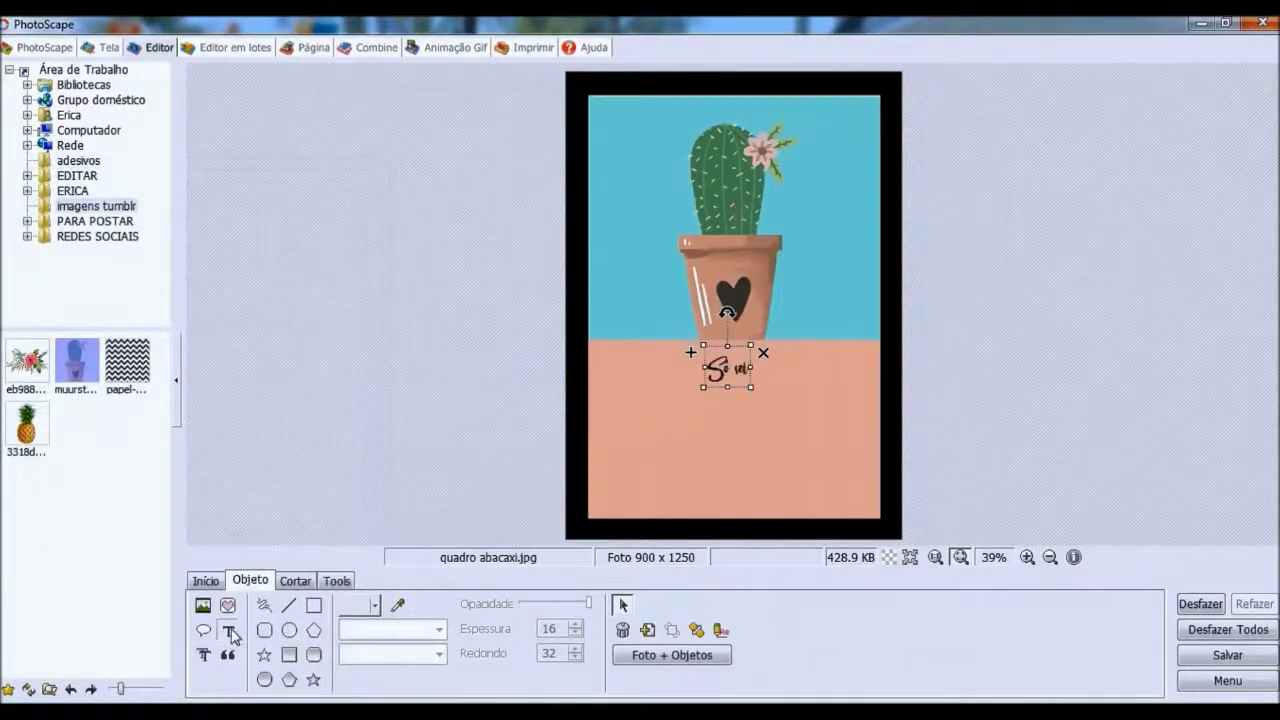
Add the text "cuidar de" at size 50 and place it directly below "Só sei"
left_click(228, 629)
type("cuida")
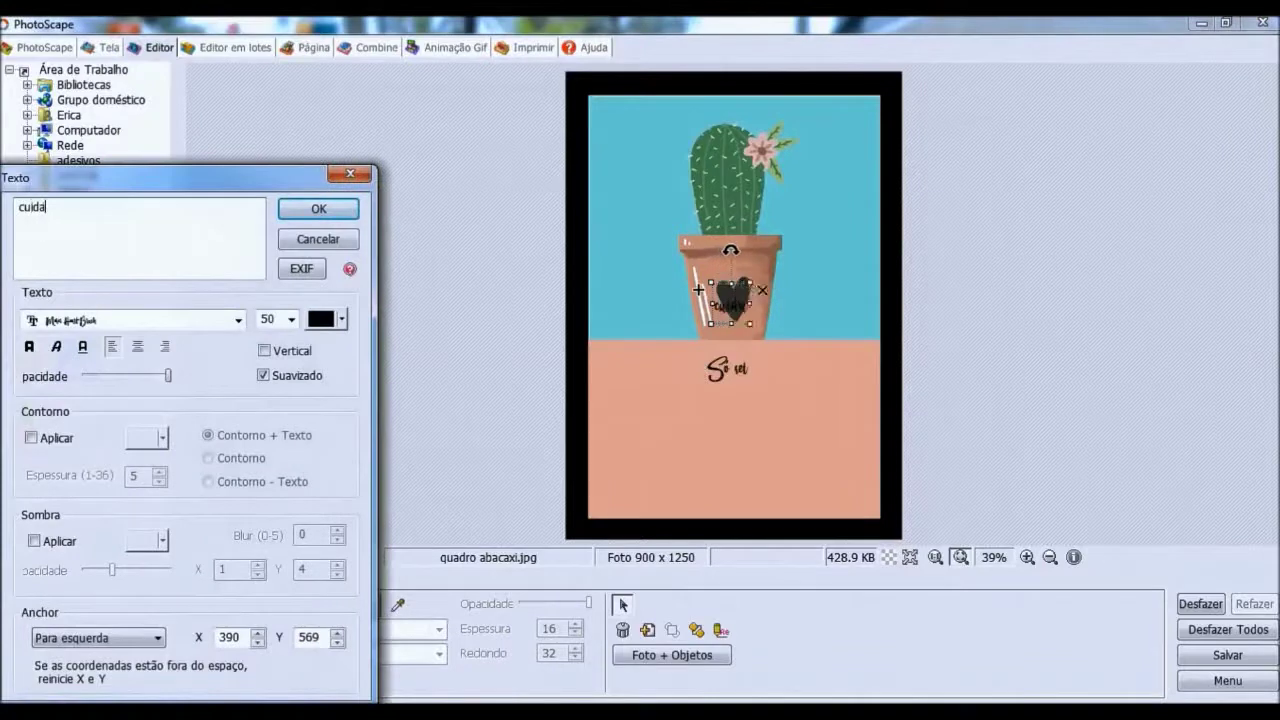
type("r de")
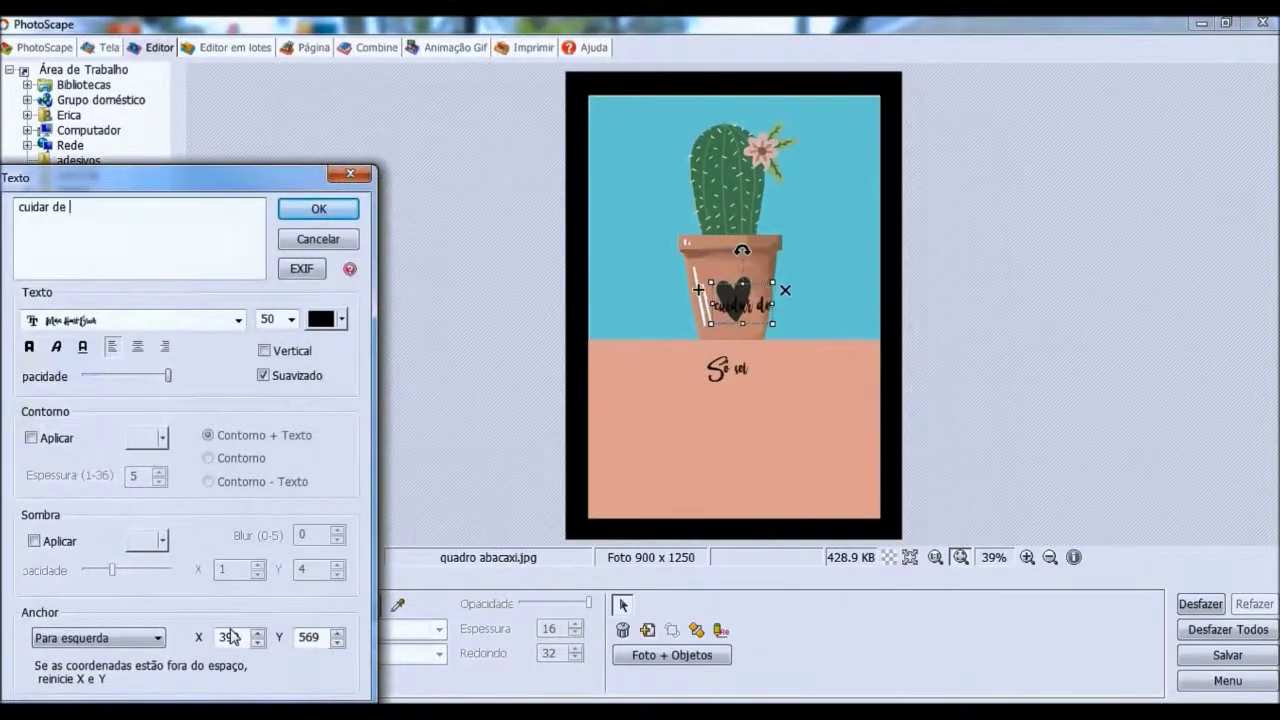
left_click(318, 209)
left_click_drag(725, 310, 720, 405)
Add the text "cactus" at size 50 and place it near the bottom of the salmon block
left_click(228, 630)
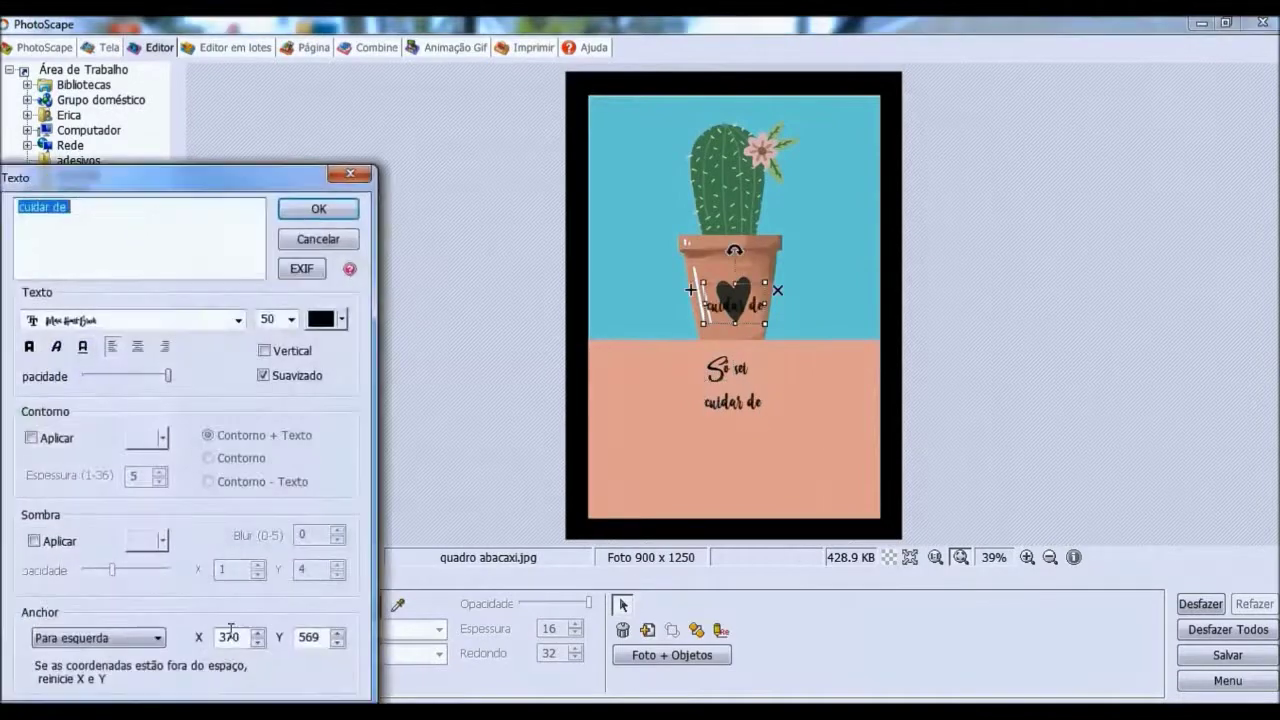
type("cactu")
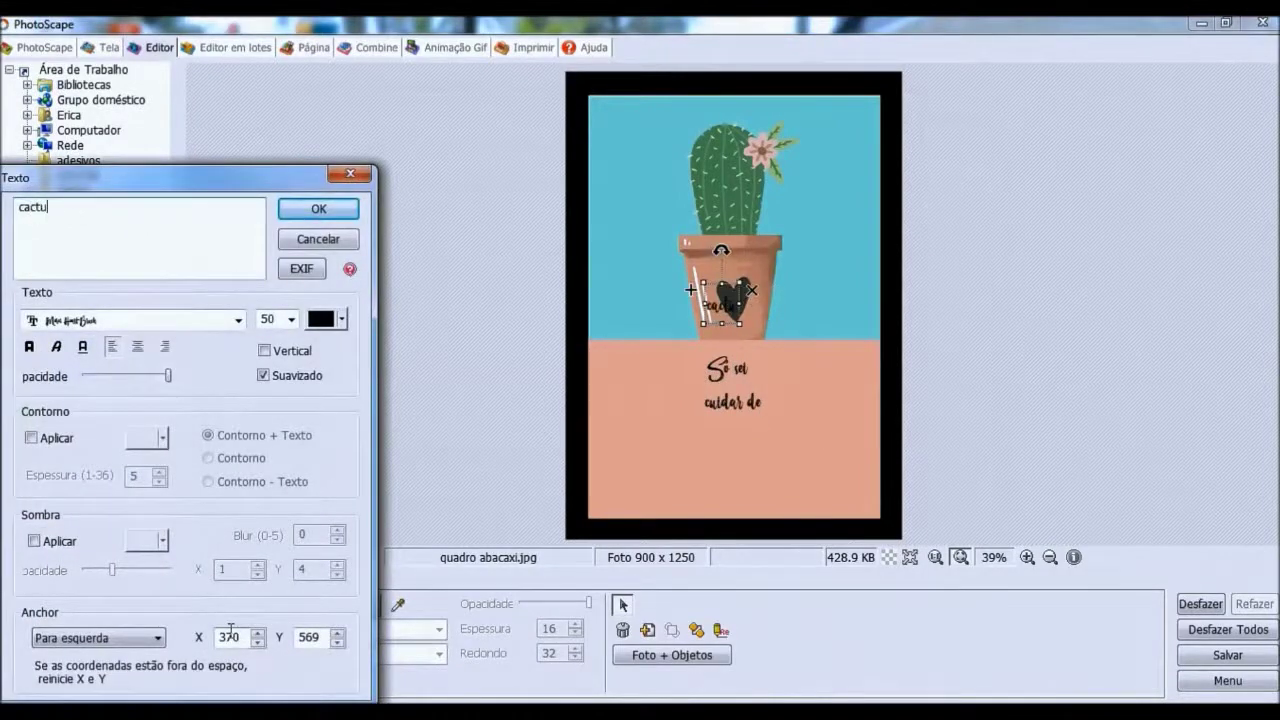
type("s")
left_click(336, 211)
left_click_drag(725, 305, 740, 467)
Enlarge the "Só sei" text to nearly twice its size and center it at the top of the salmon block
left_click(760, 500)
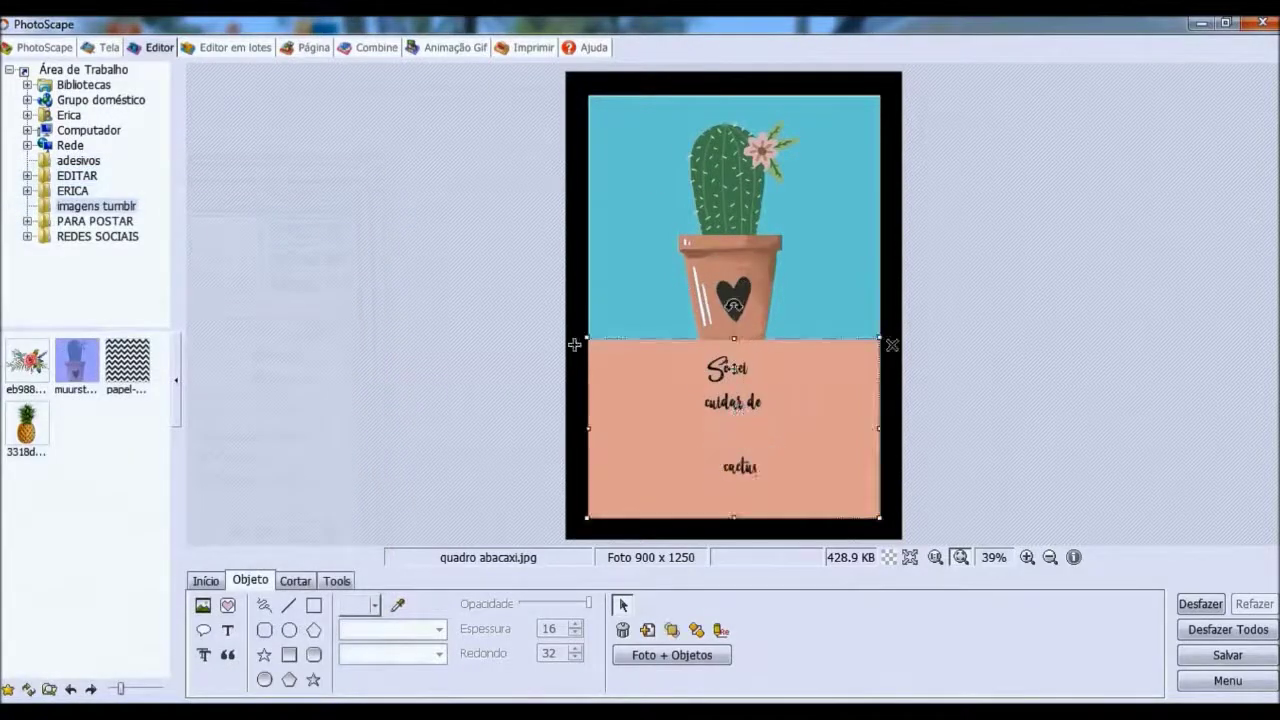
left_click(735, 368)
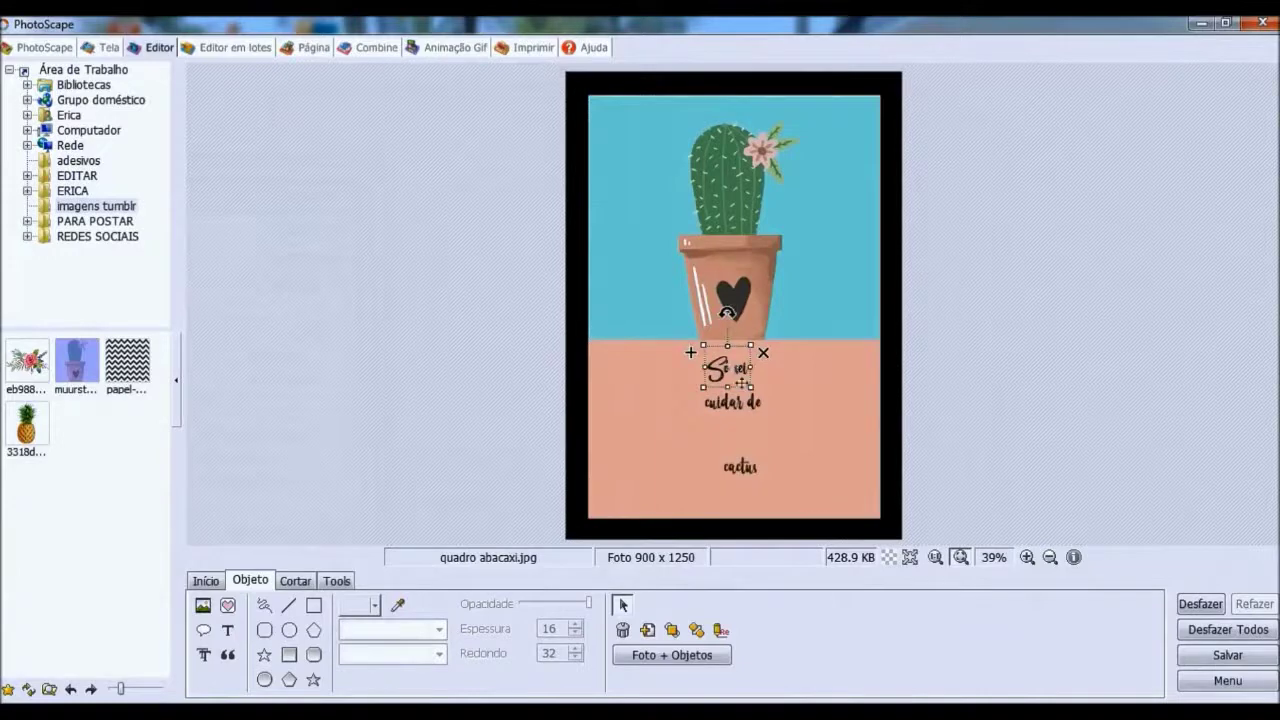
left_click_drag(745, 404, 821, 454)
left_click(729, 372)
left_click(733, 372)
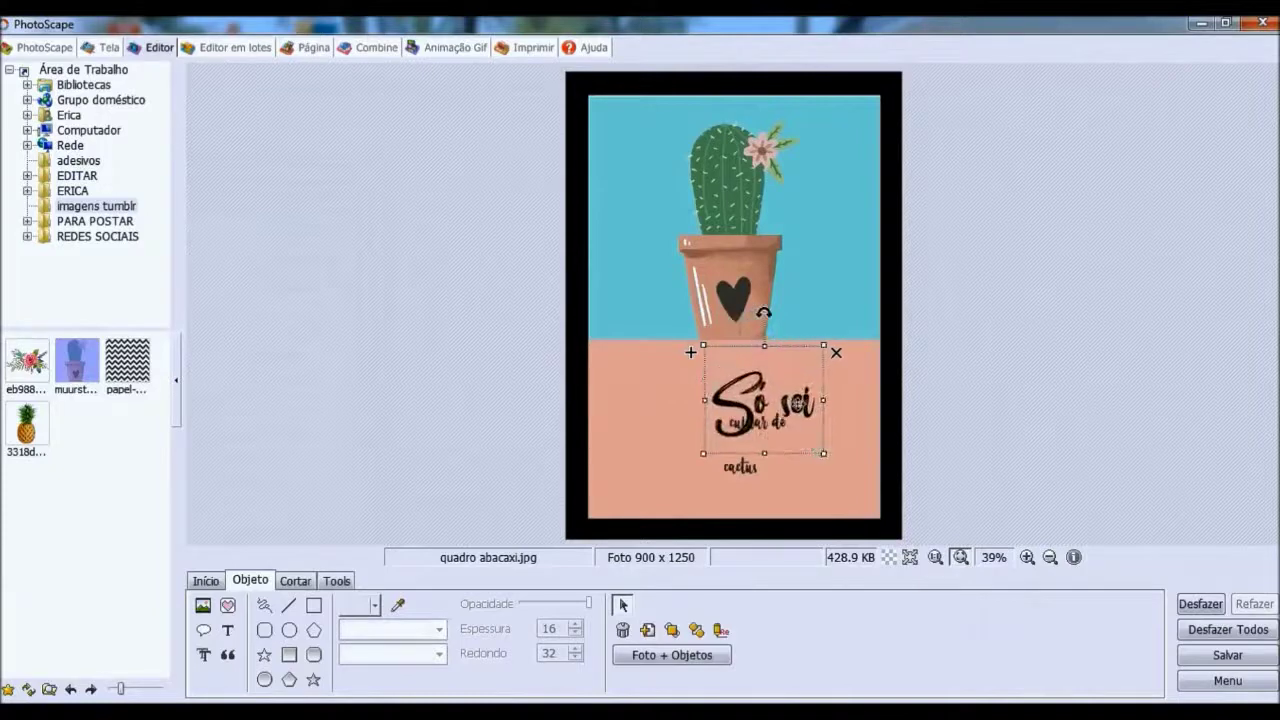
left_click_drag(797, 403, 765, 380)
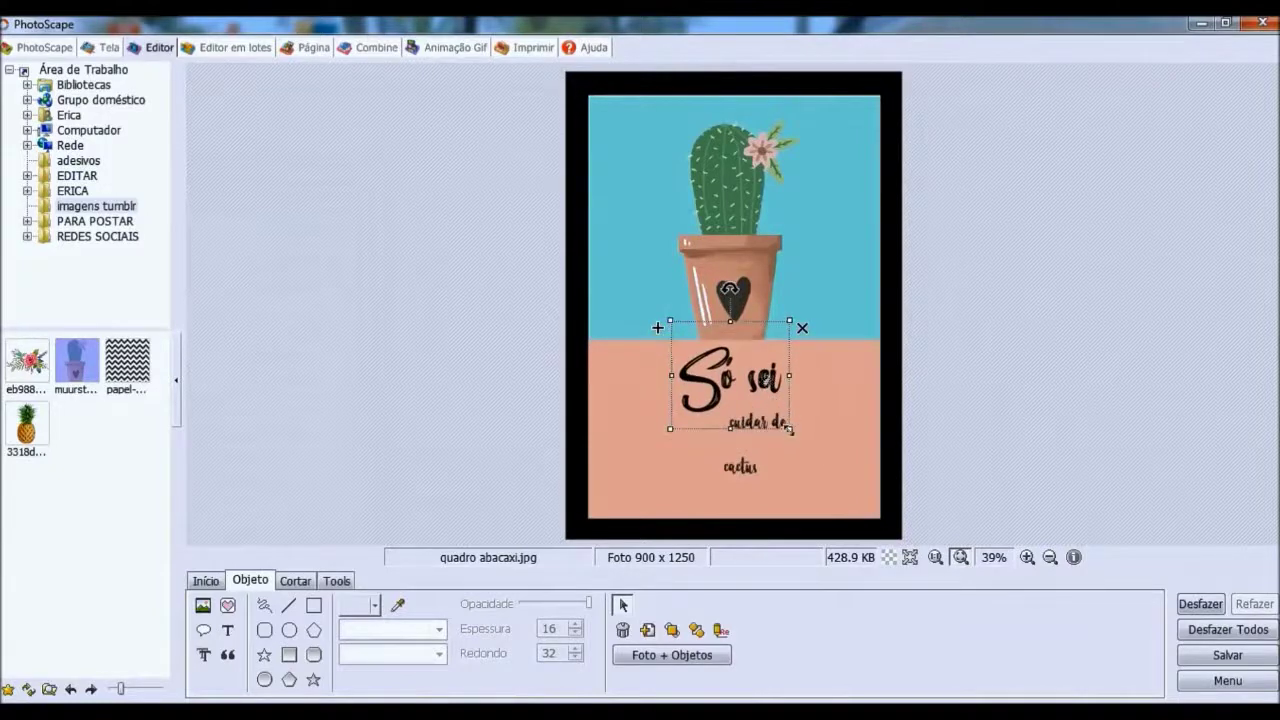
left_click_drag(789, 430, 765, 384)
Enlarge "cuidar de" and "cactus" to match the first line and center them stacked beneath it
left_click(764, 424)
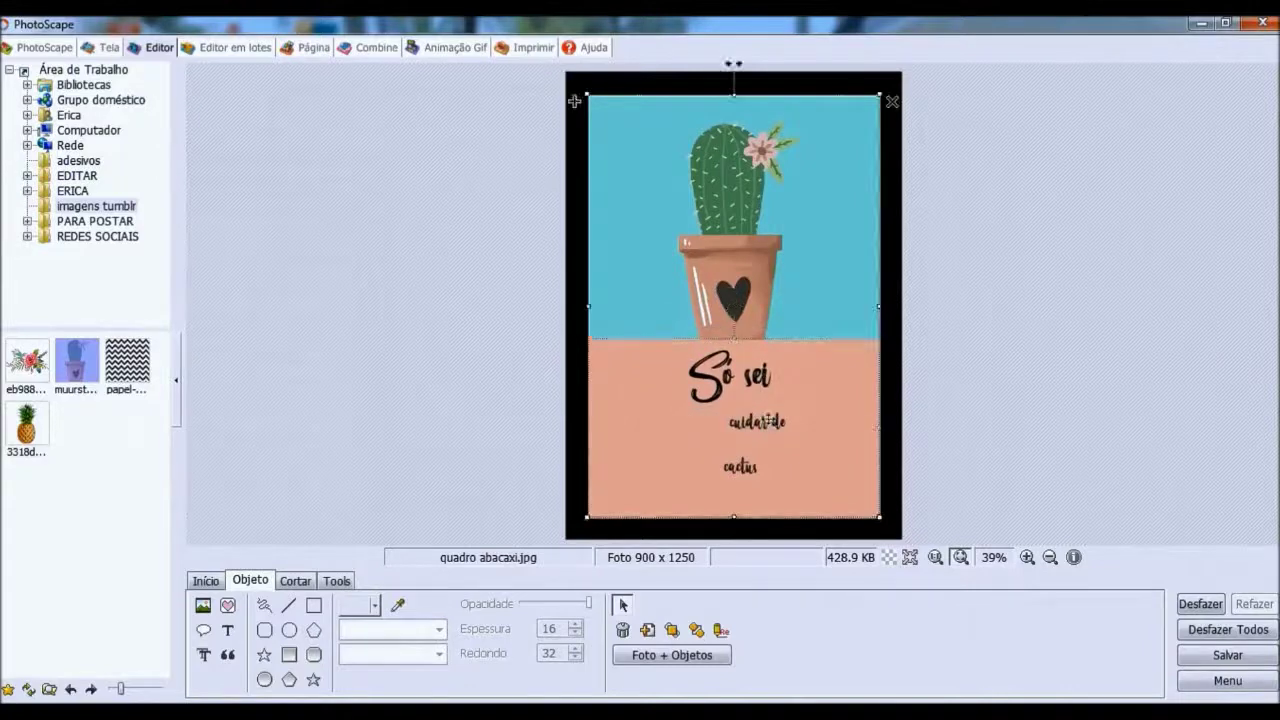
left_click(758, 422)
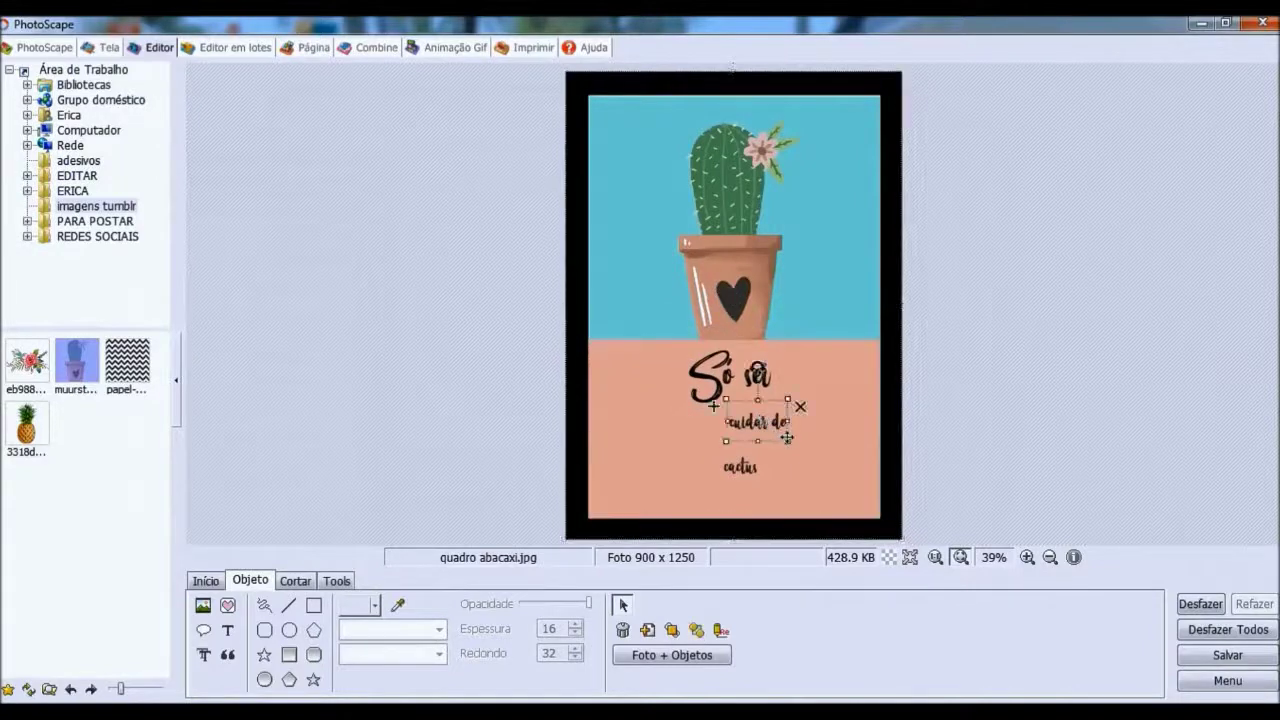
mouse_move(787, 437)
left_mouse_down()
mouse_move(856, 478)
mouse_move(768, 427)
left_mouse_up()
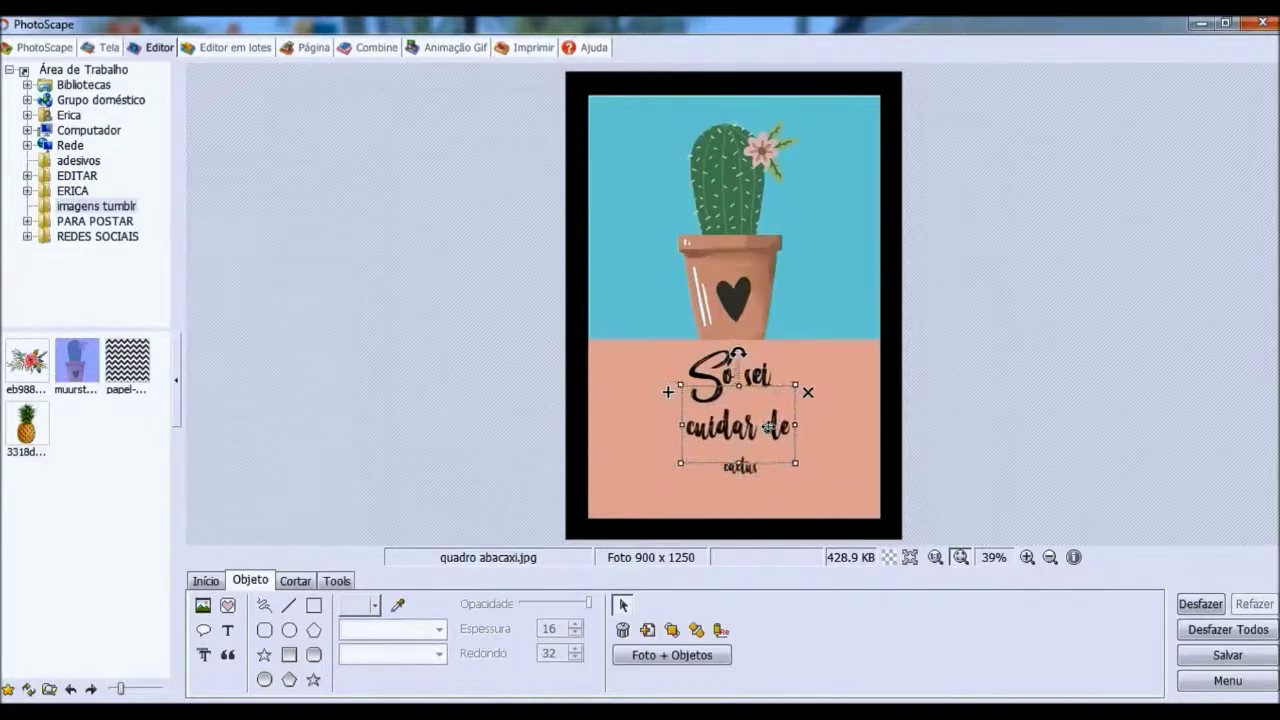
left_click(755, 472)
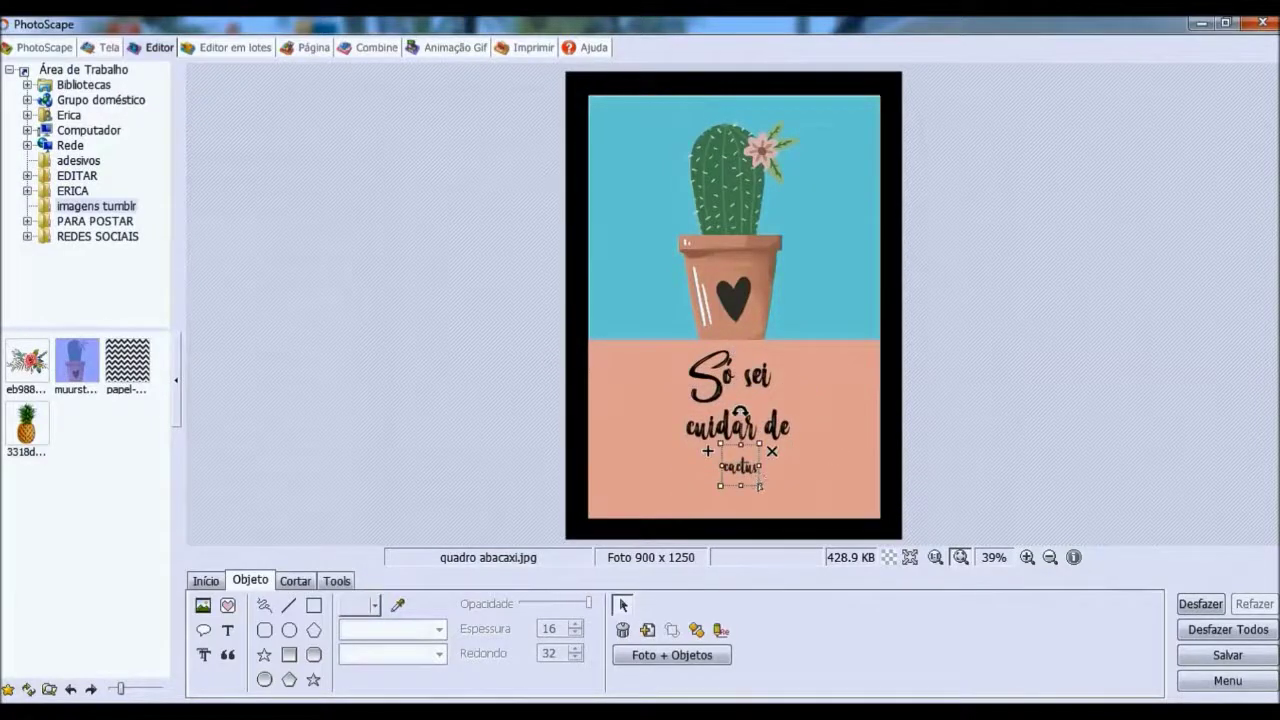
mouse_move(760, 486)
left_mouse_down()
mouse_move(813, 543)
mouse_move(764, 484)
left_mouse_up()
left_click(1066, 393)
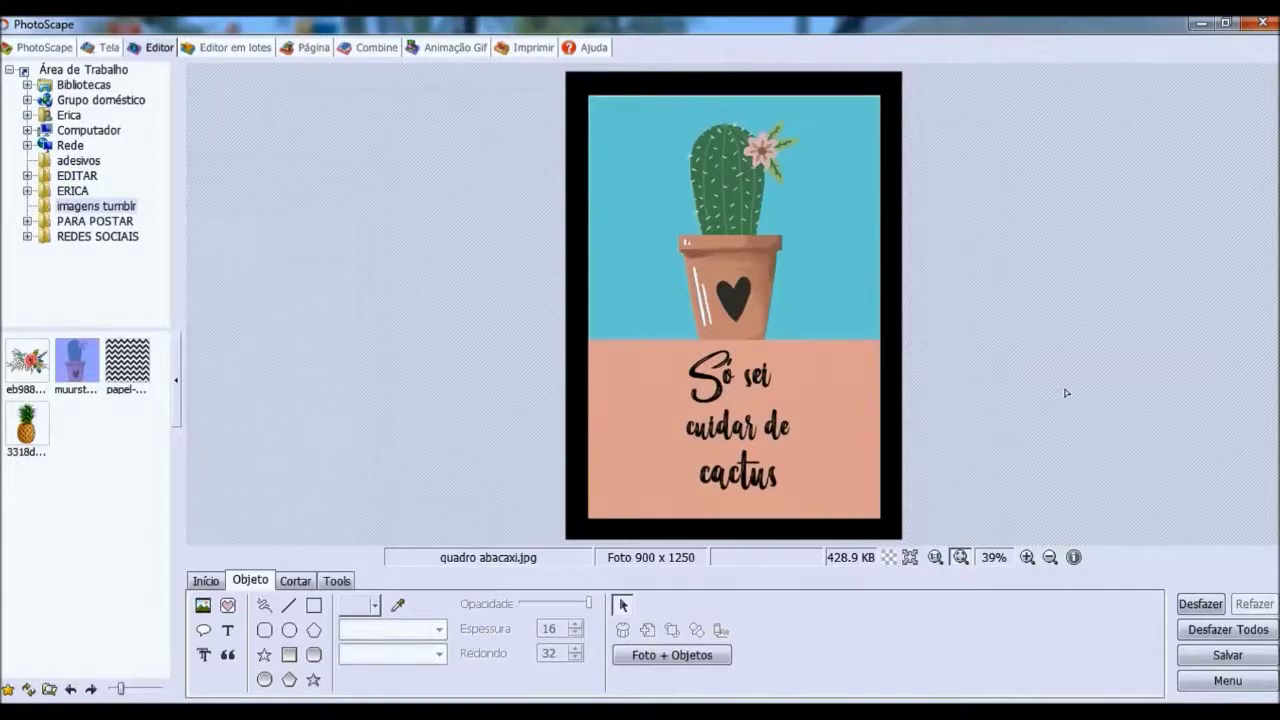
Save the poster as a new JPEG named quadro cactus in the imagens tumblr folder, including outside objects
left_click(1230, 656)
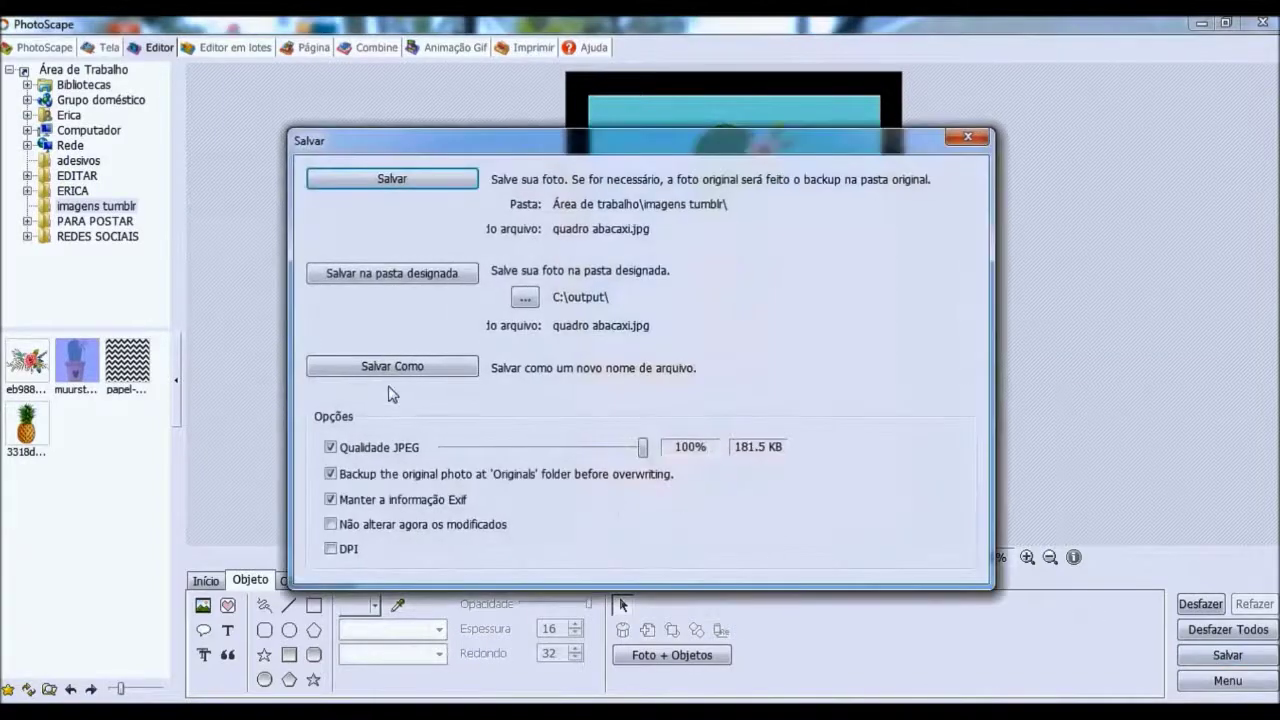
left_click(391, 368)
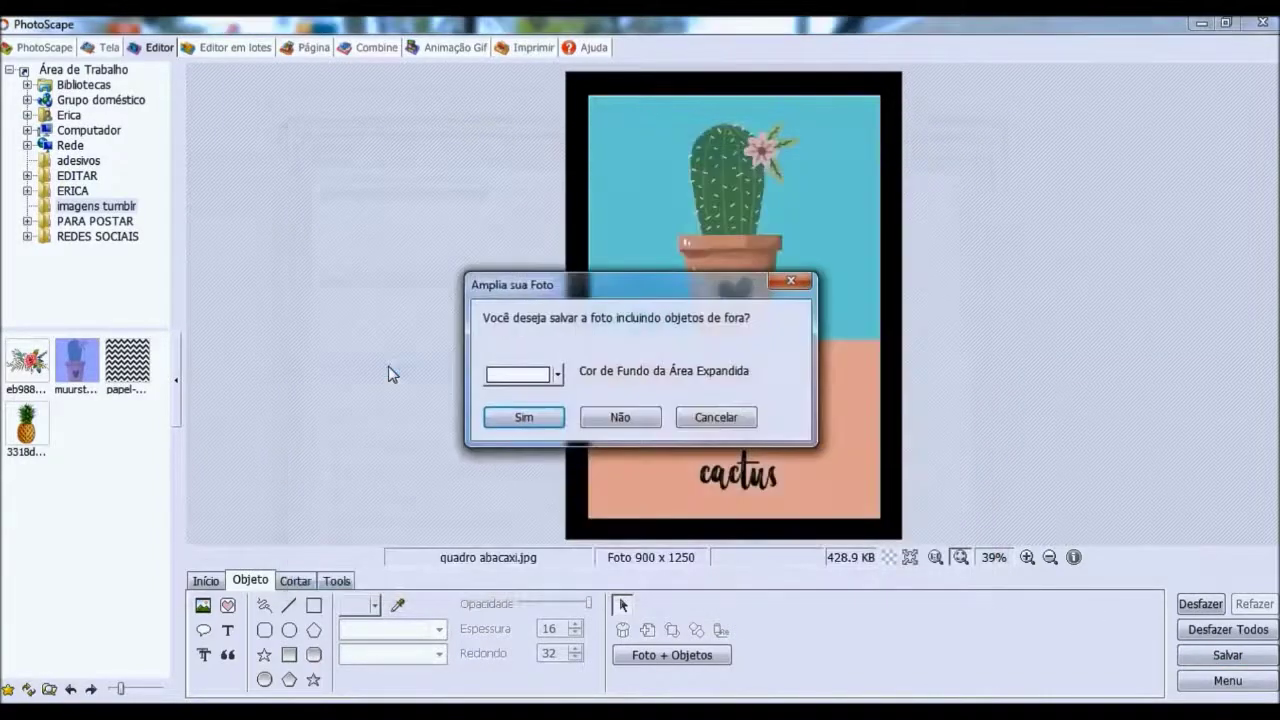
left_click(494, 418)
type("q")
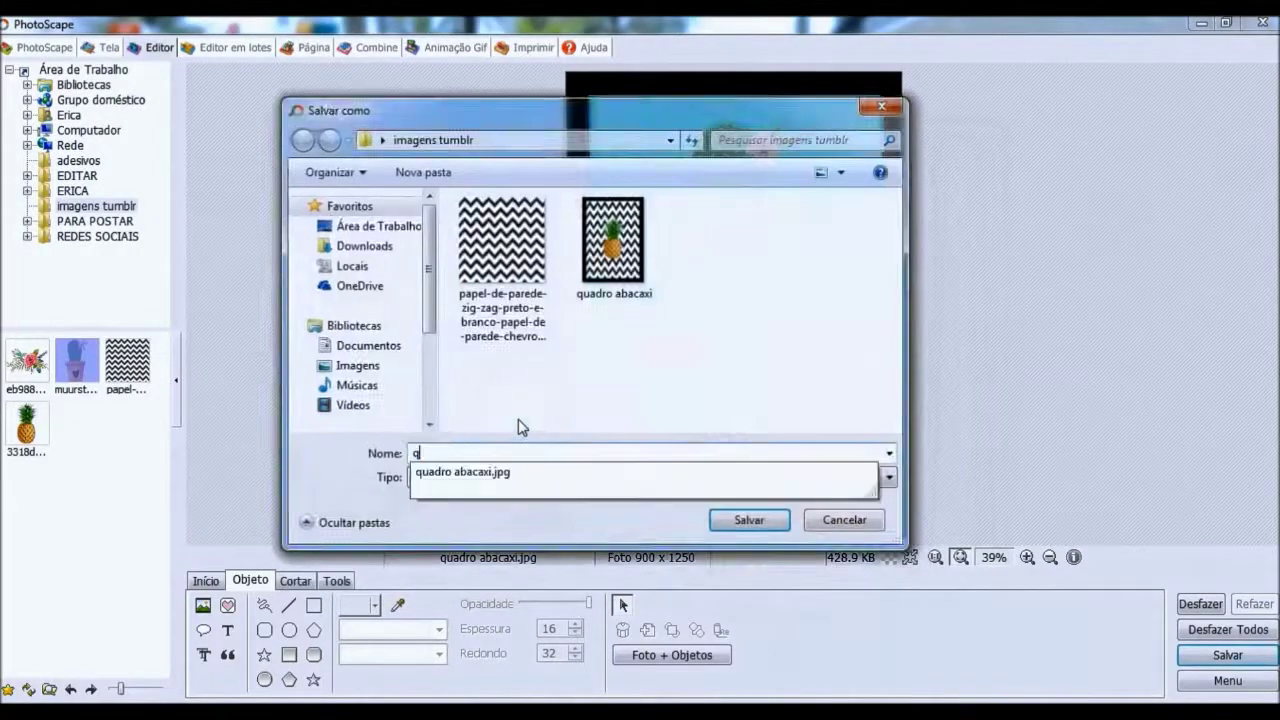
type("uadro cactus")
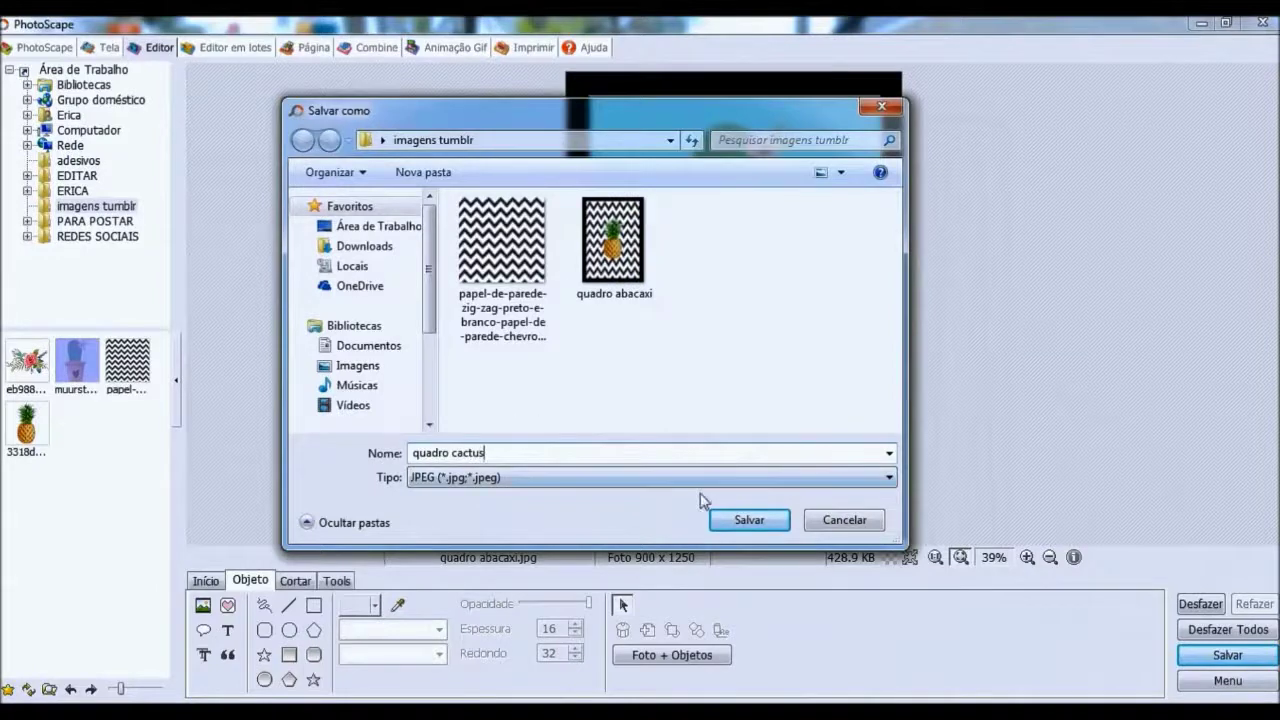
left_click(748, 520)
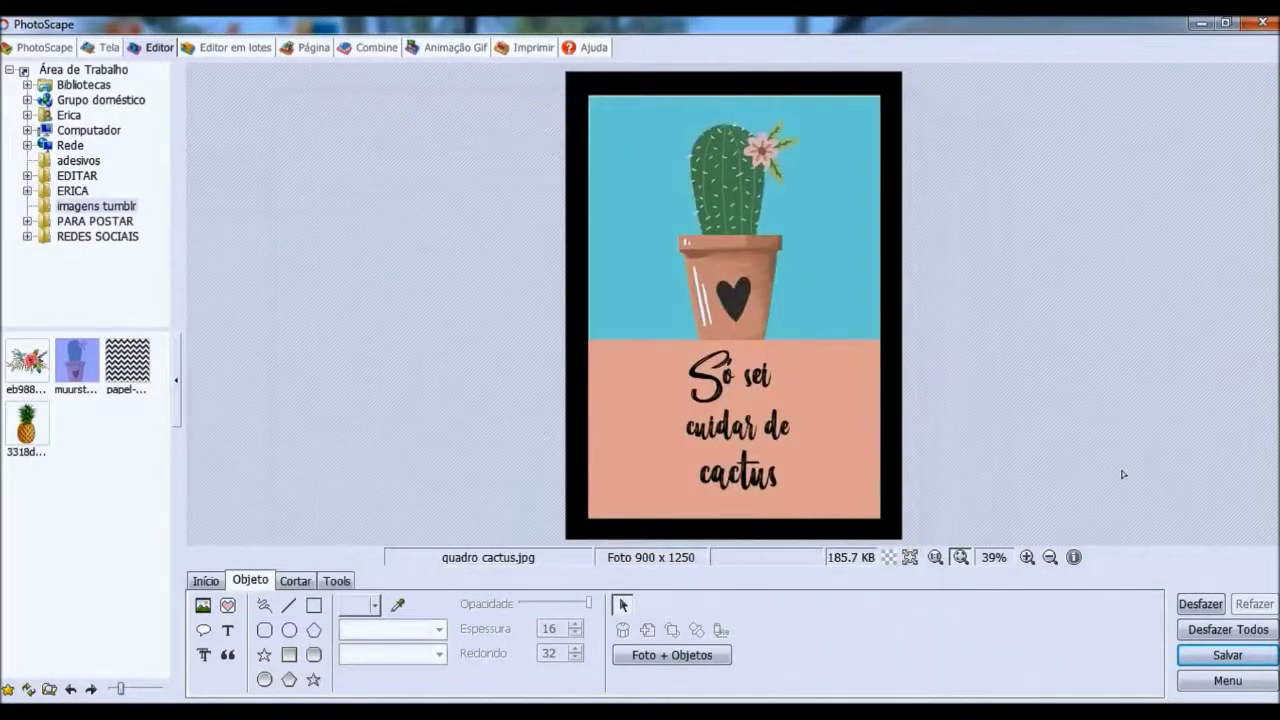
Undo all edits, and redo only as far as the empty white canvas with the black frame
left_click(1228, 629)
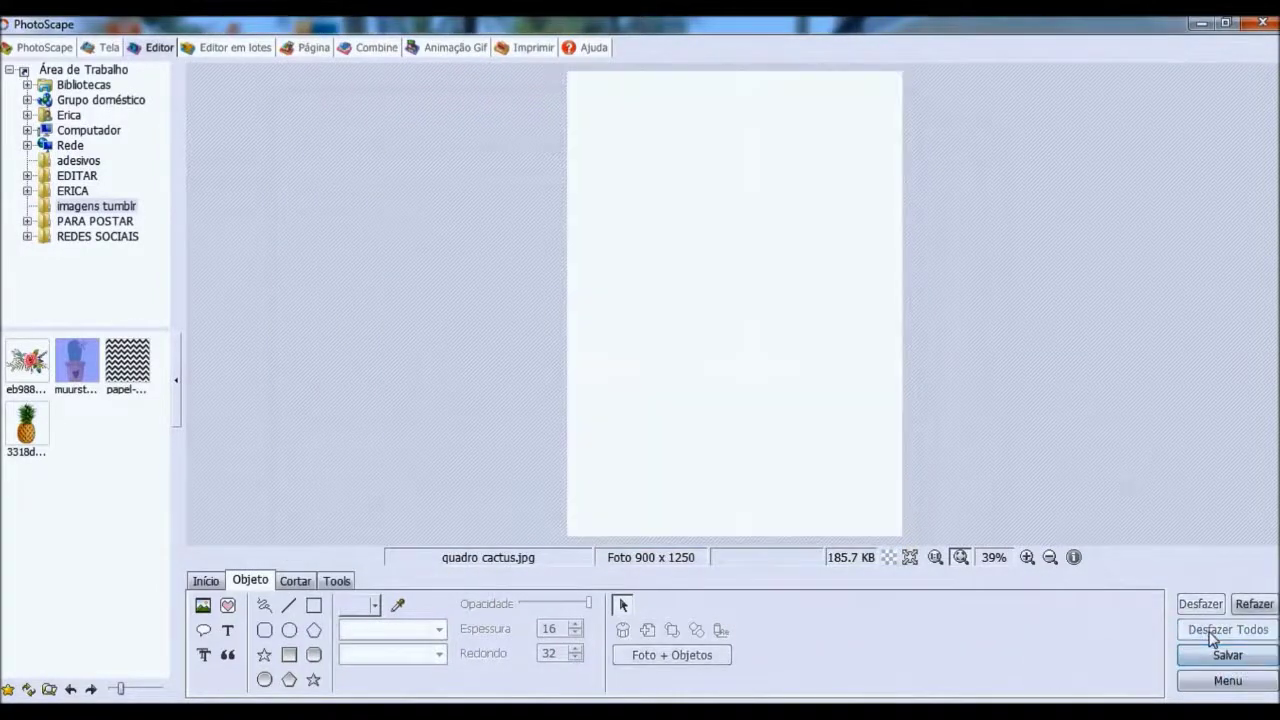
left_click(1255, 605)
left_click(1255, 605)
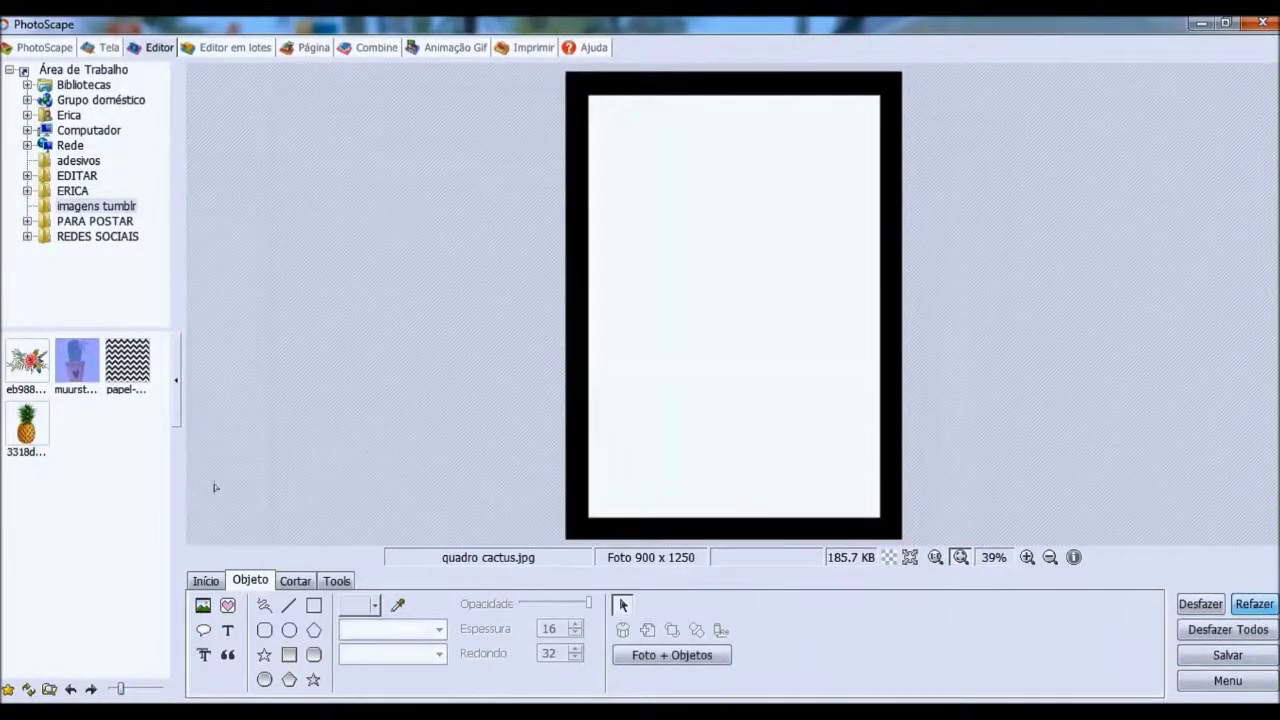
Insert the flower image from the imagens tumblr folder at opacity 174 and enlarge it slightly across the middle of the white area
left_click(203, 606)
left_click(297, 582)
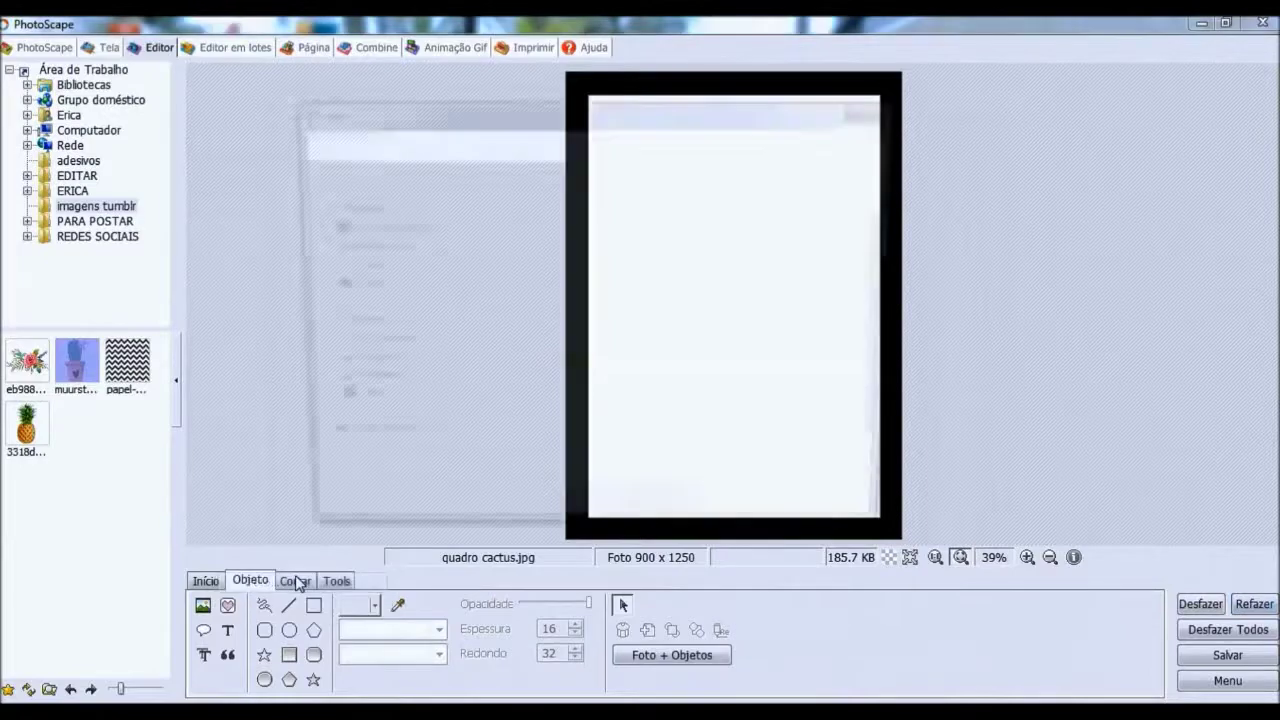
left_click(607, 262)
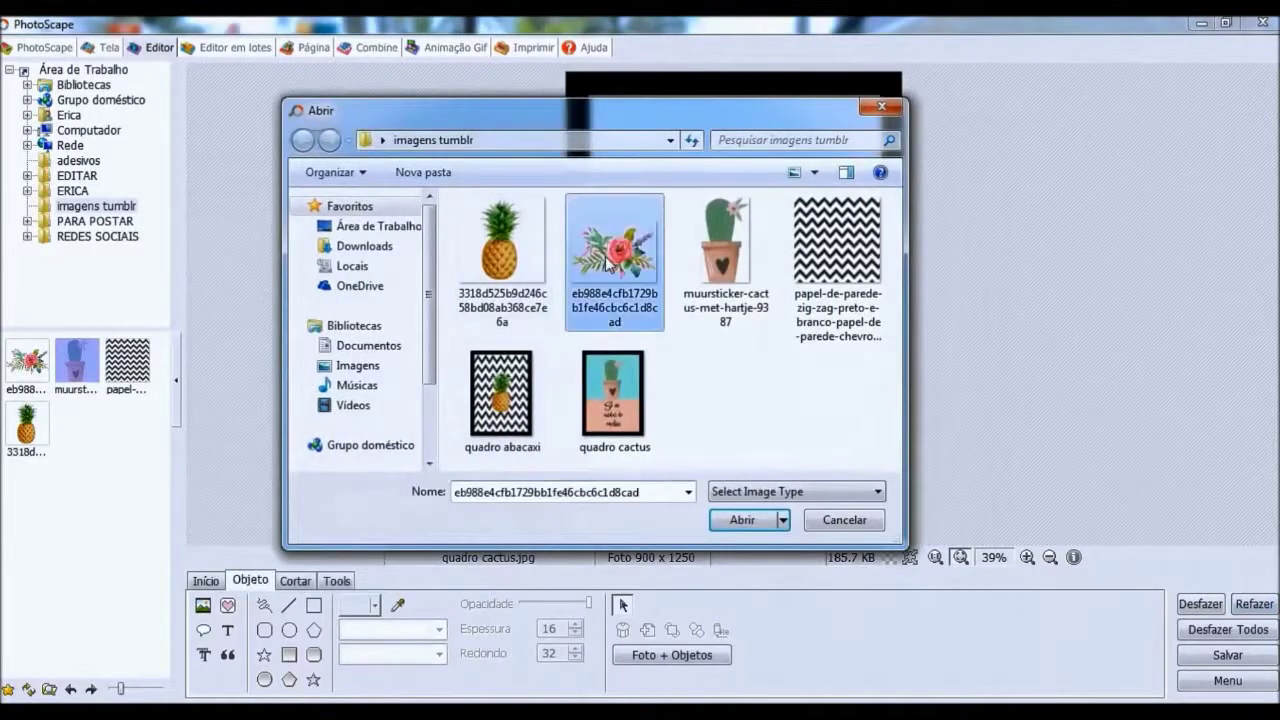
left_click(760, 522)
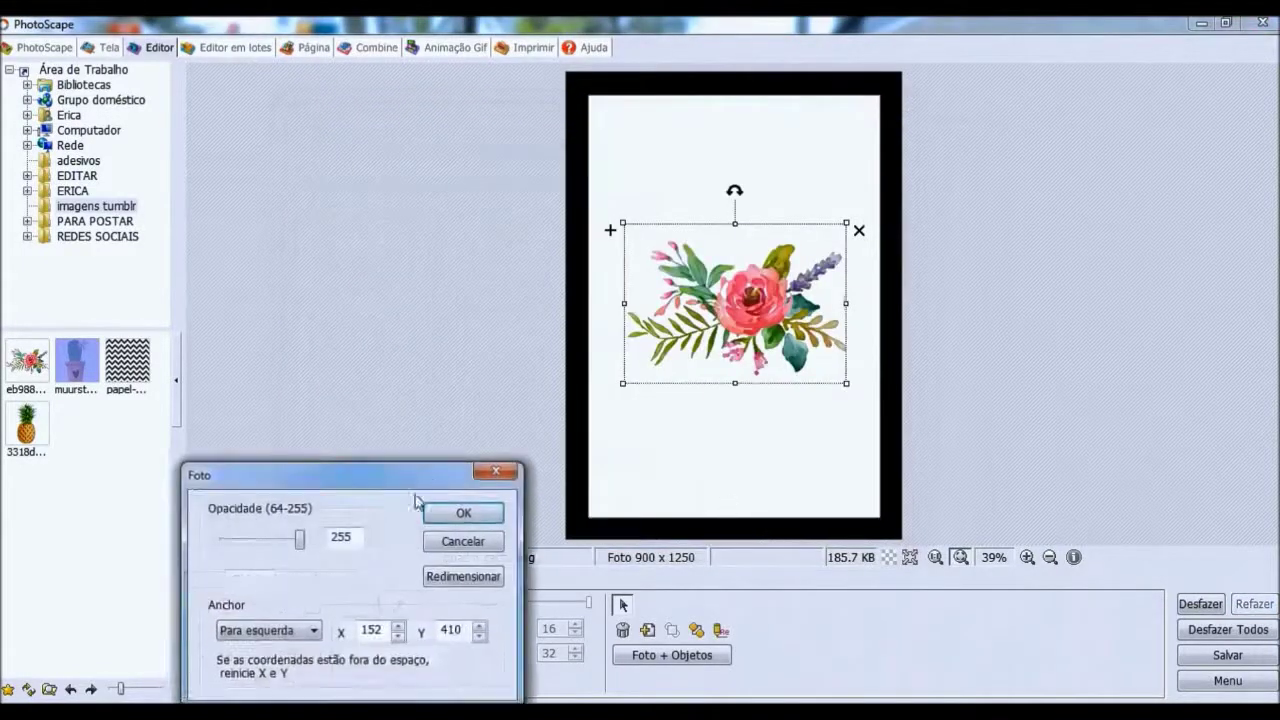
left_click_drag(300, 545, 268, 548)
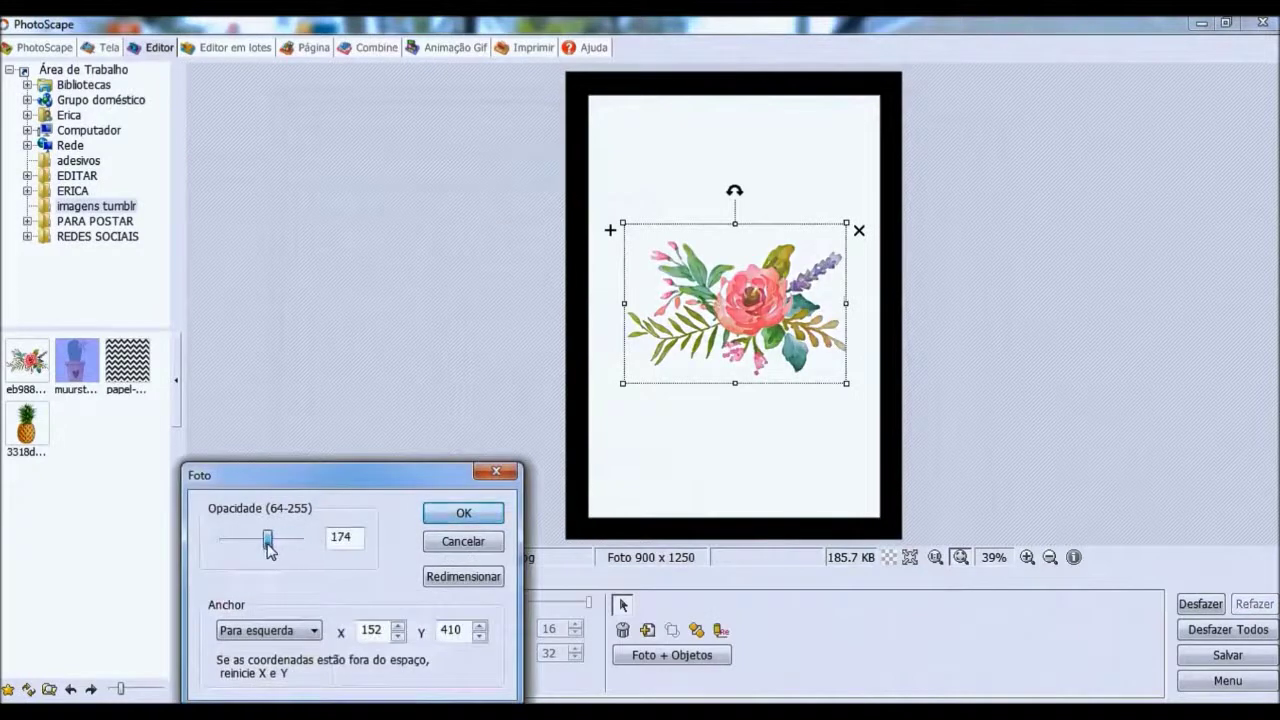
left_click(464, 513)
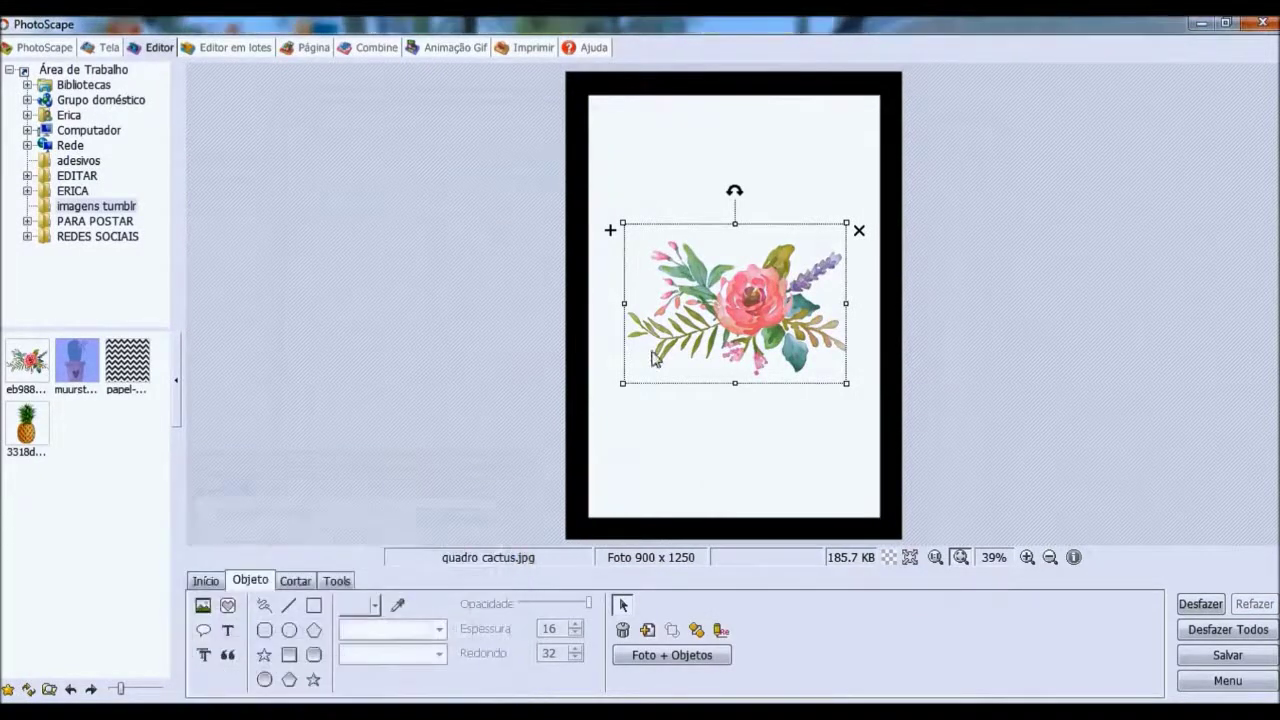
left_click_drag(623, 222, 571, 243)
left_click(1038, 324)
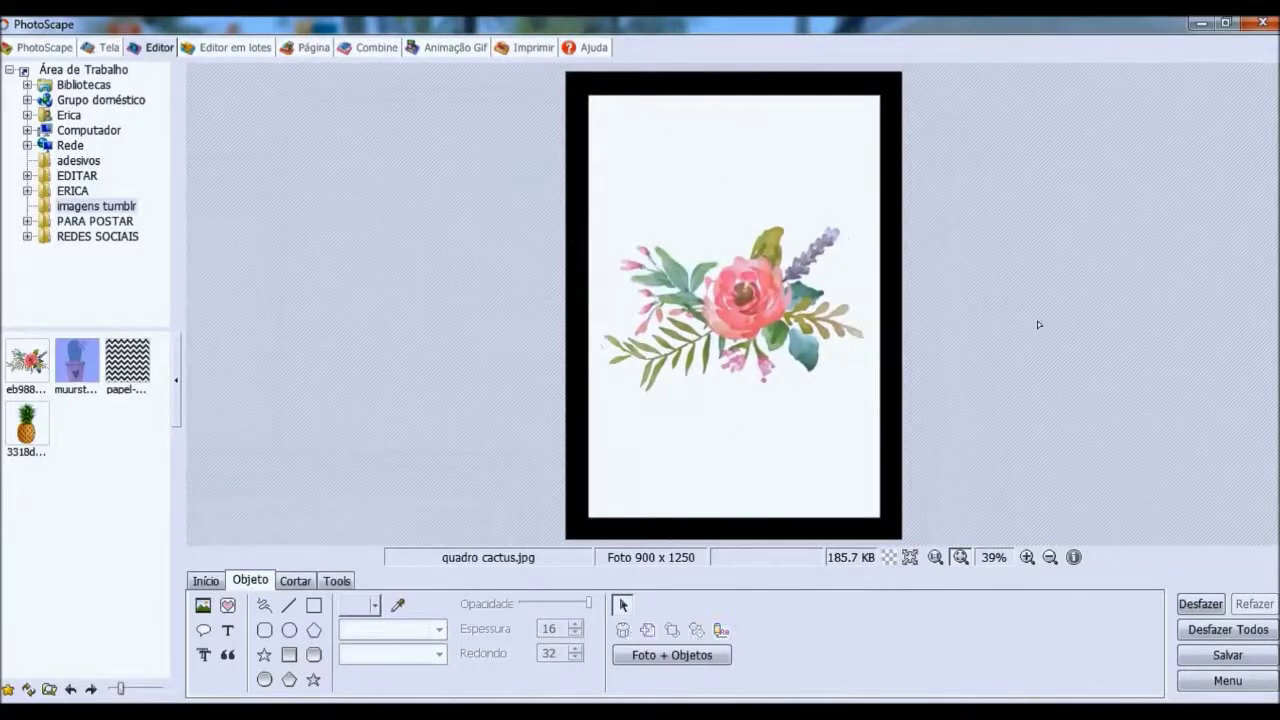
Add the text "Vai" in black brush lettering at size 50 and move it just above the rose
left_click(228, 630)
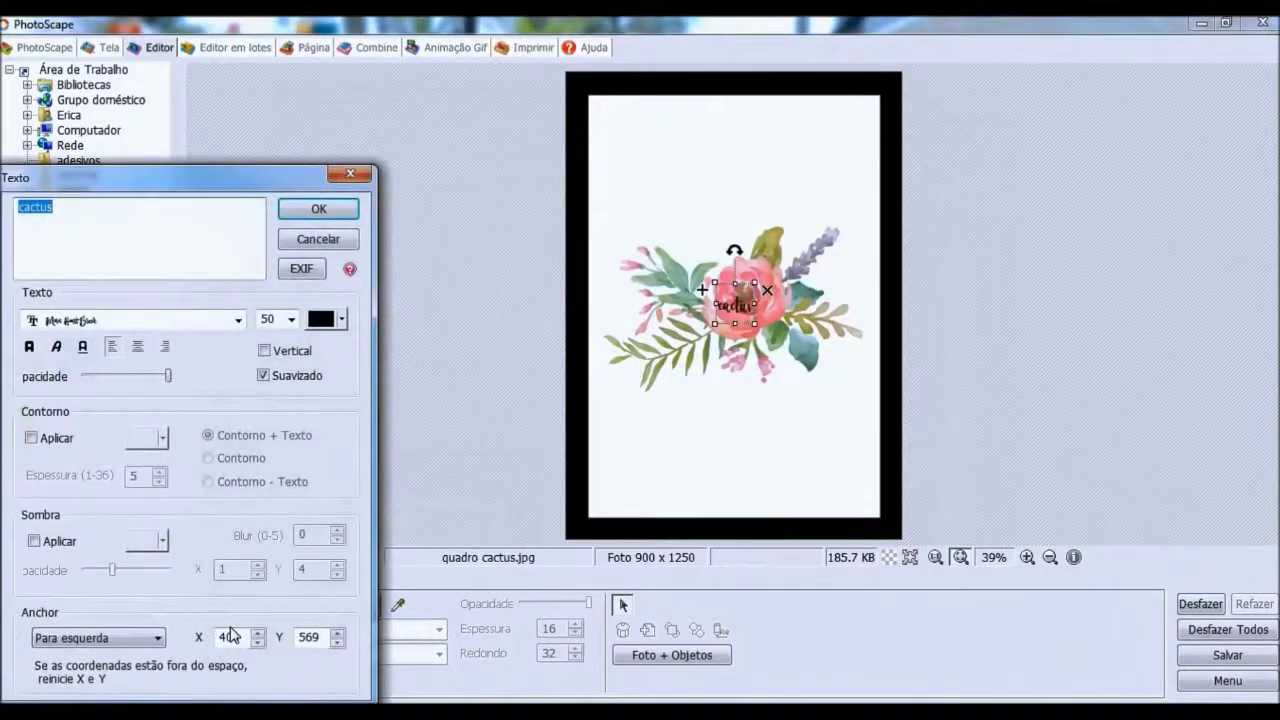
type("Vai")
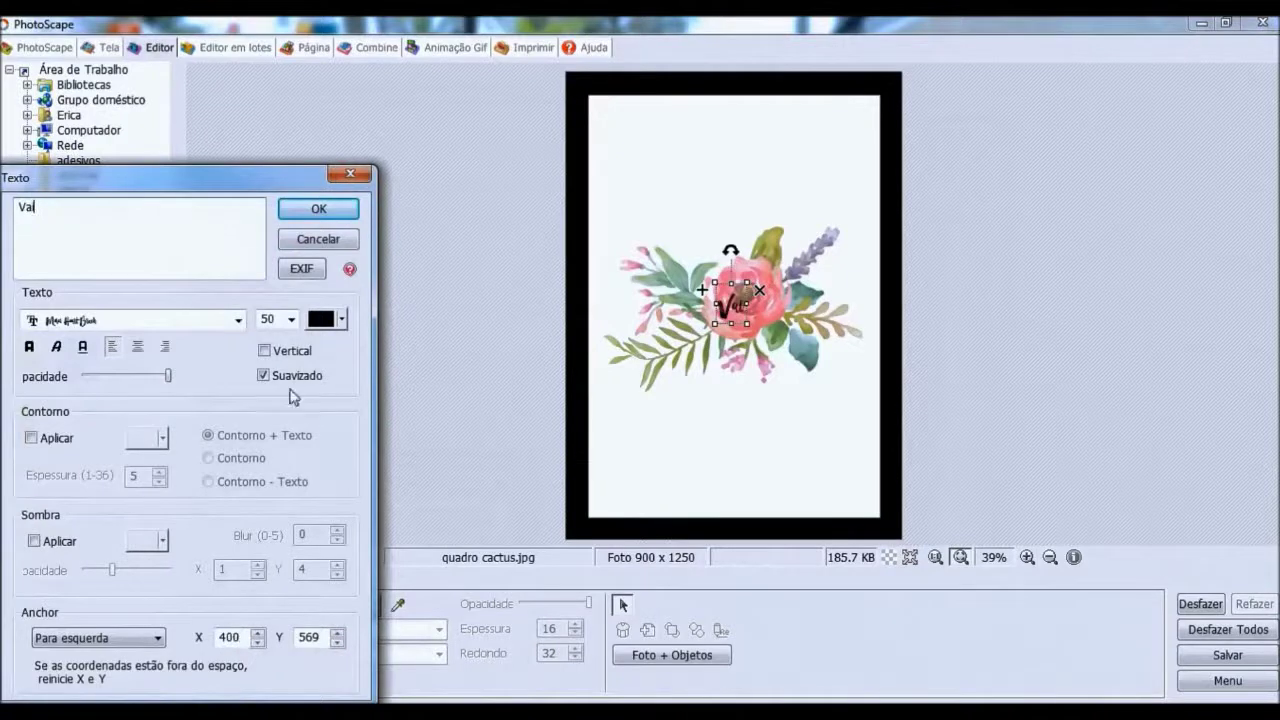
left_click(318, 208)
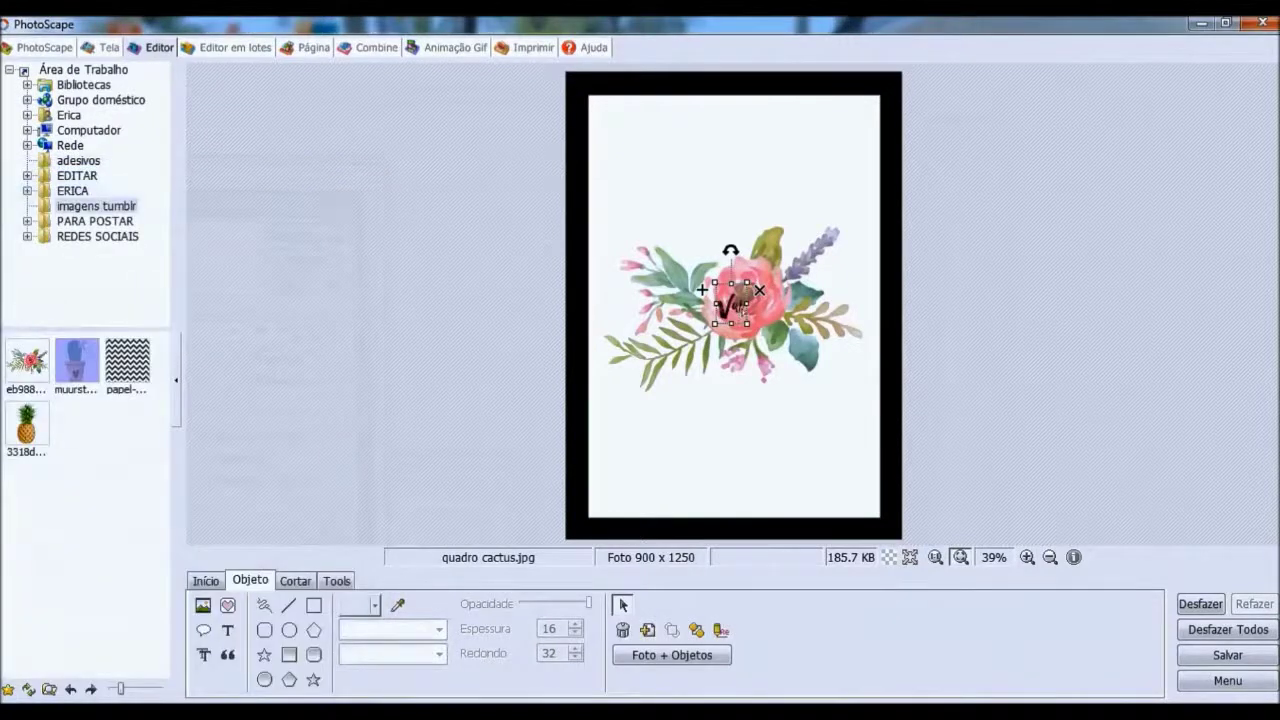
left_click_drag(741, 310, 739, 242)
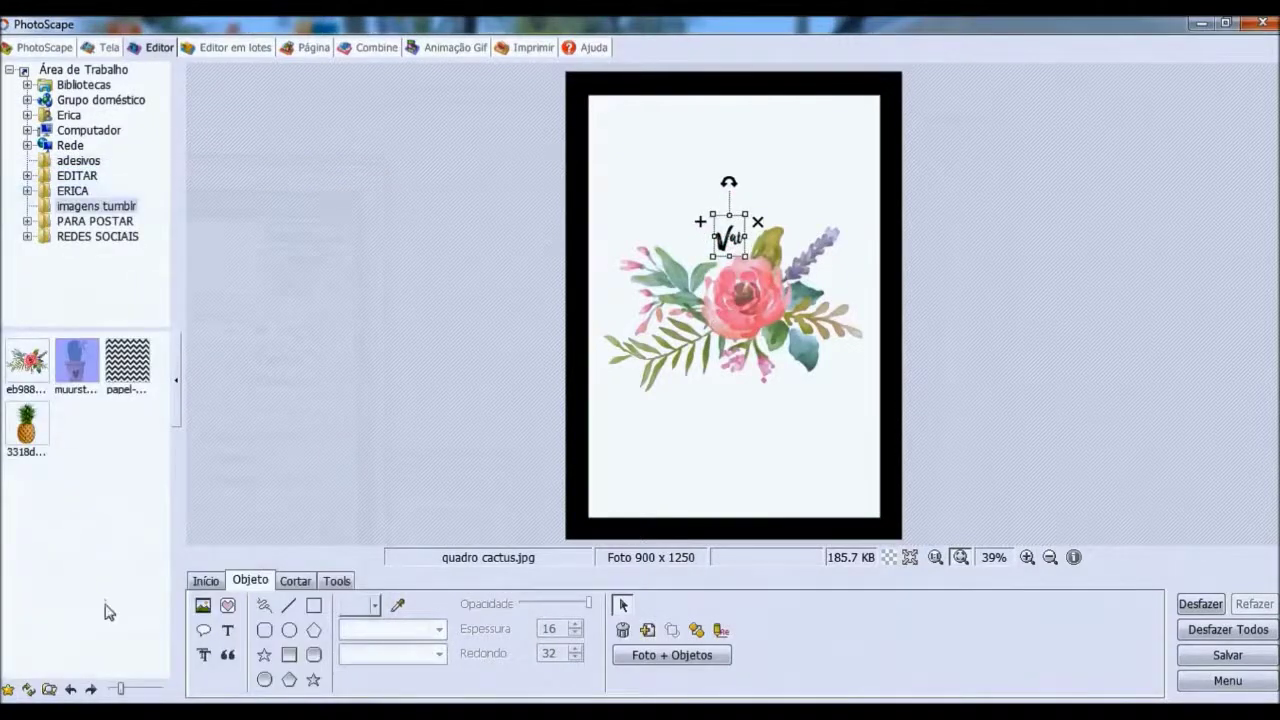
Add "com" and "fé" as separate size 50 text objects, with "com" over the rose and "fé" below the flowers
left_click(229, 631)
type("com")
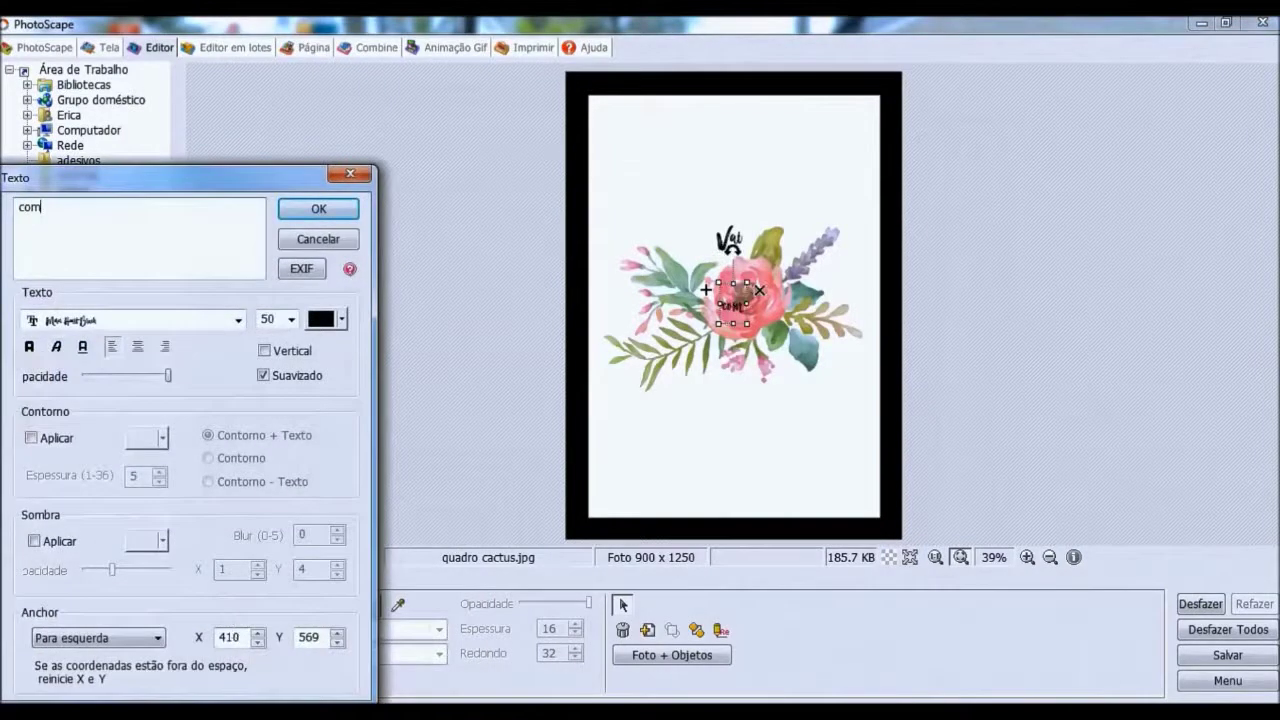
left_click(318, 208)
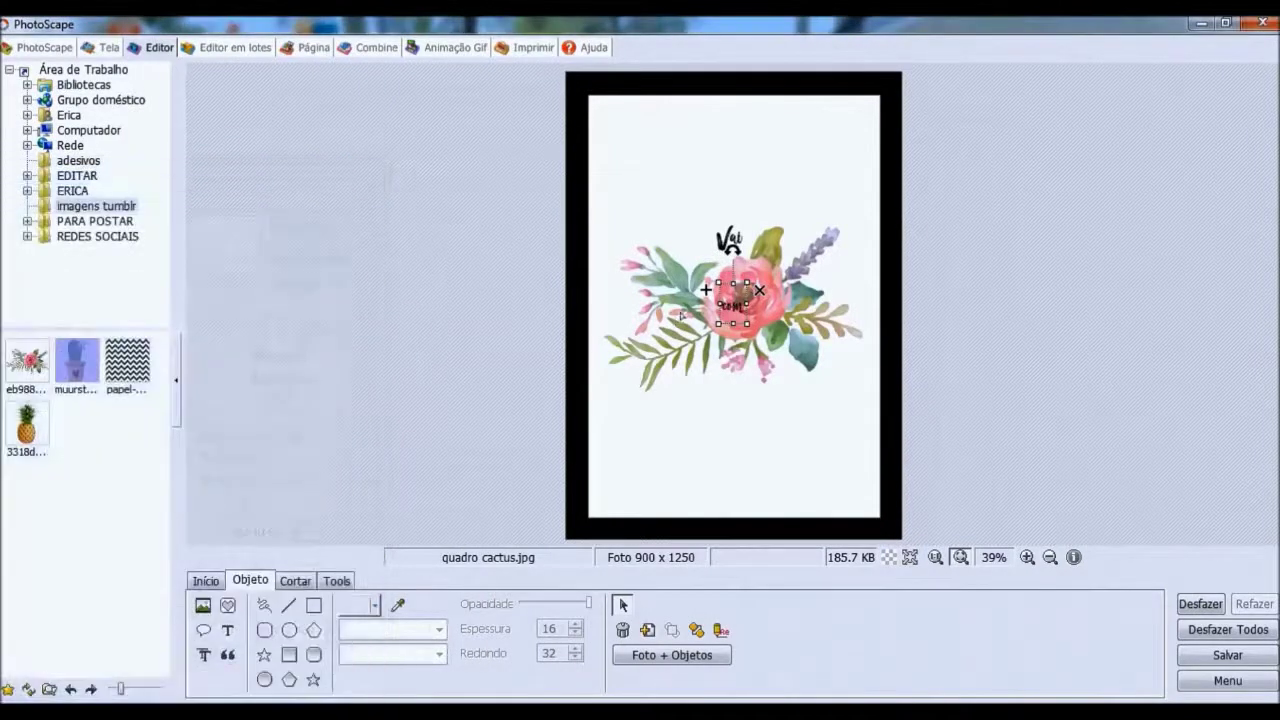
left_click(229, 631)
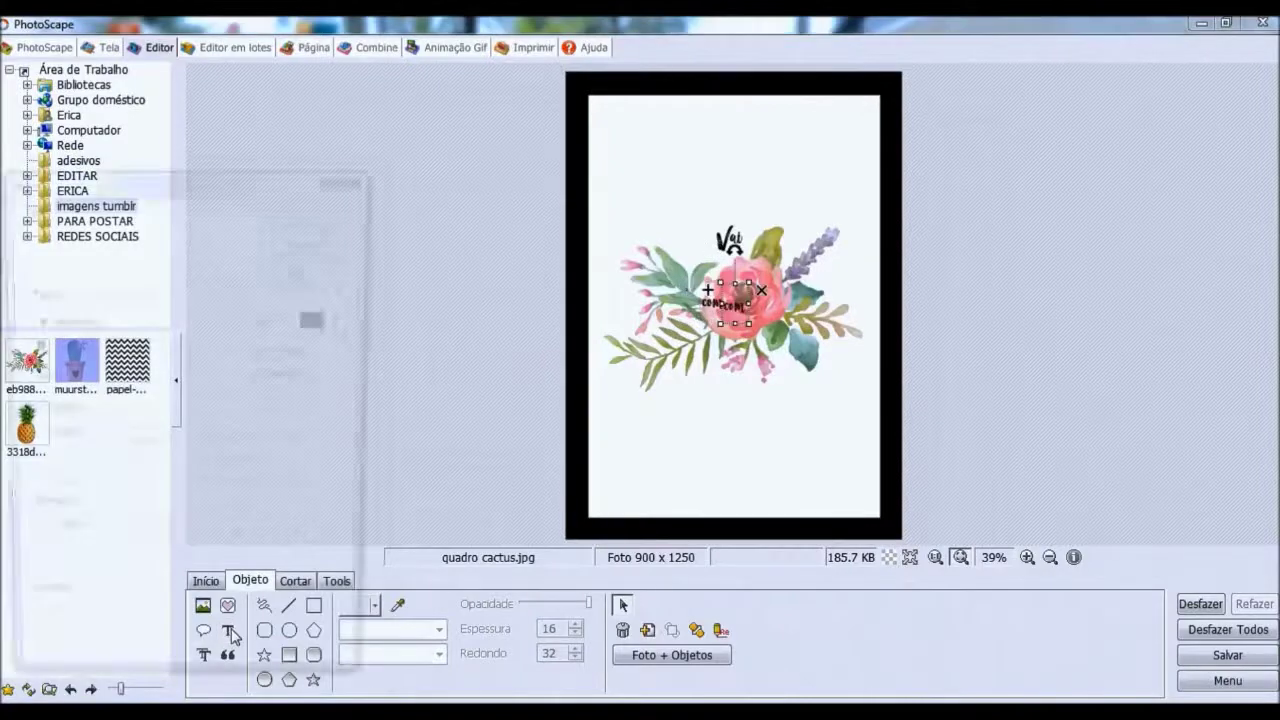
type("fé")
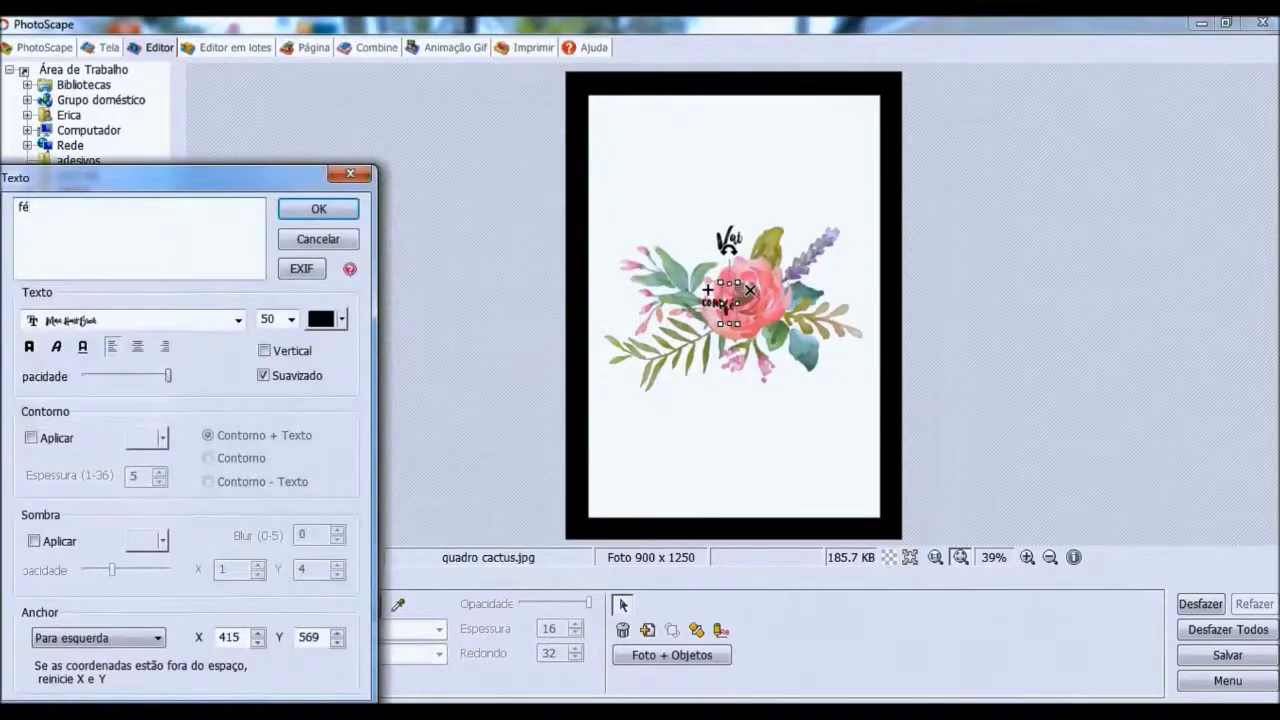
left_click(318, 208)
left_click_drag(728, 303, 737, 392)
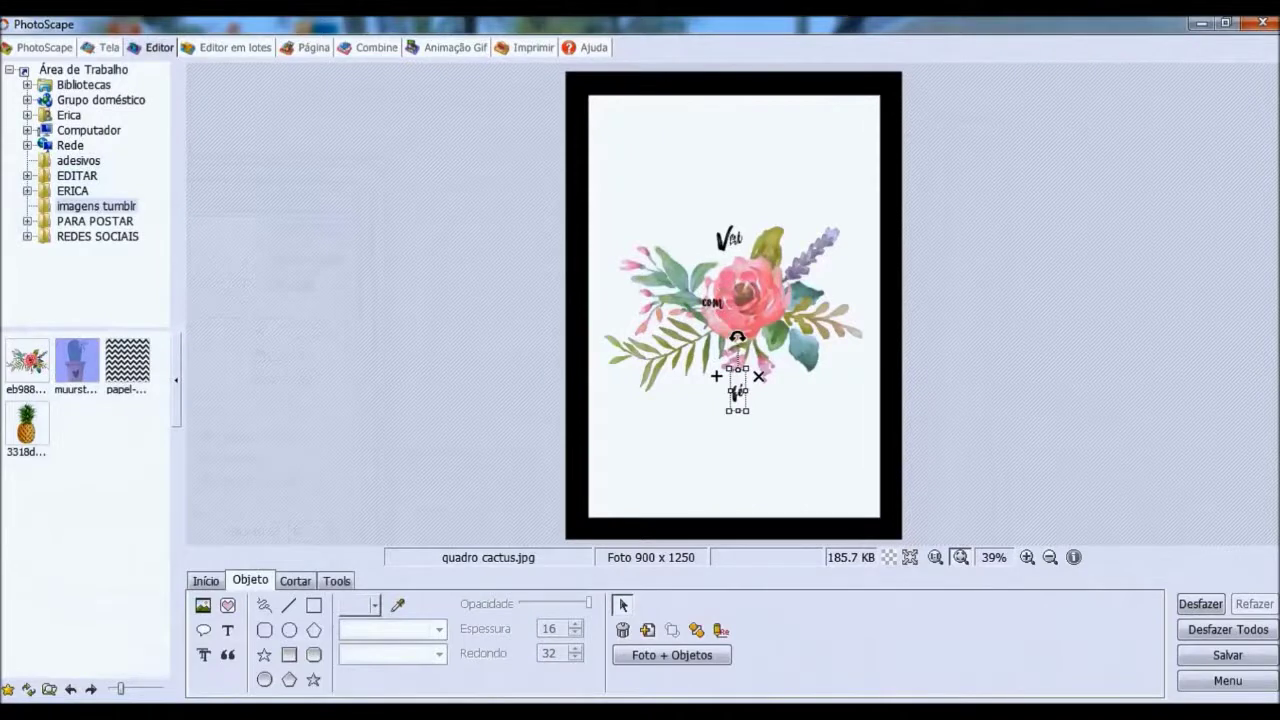
Enlarge "Vai" above the rose and scale "com" to a similar width, centered over the rose
left_click(729, 238)
left_click_drag(750, 204, 784, 166)
left_click_drag(767, 228, 765, 222)
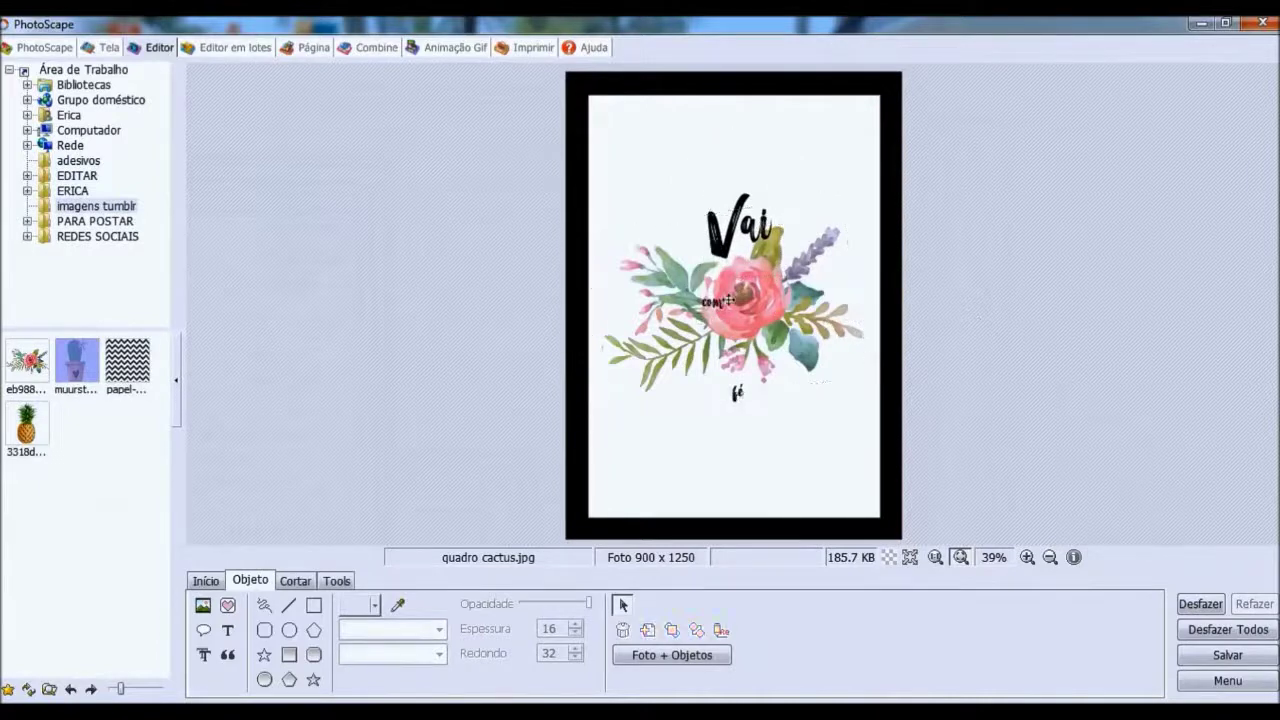
left_click(722, 303)
left_click_drag(727, 279, 788, 183)
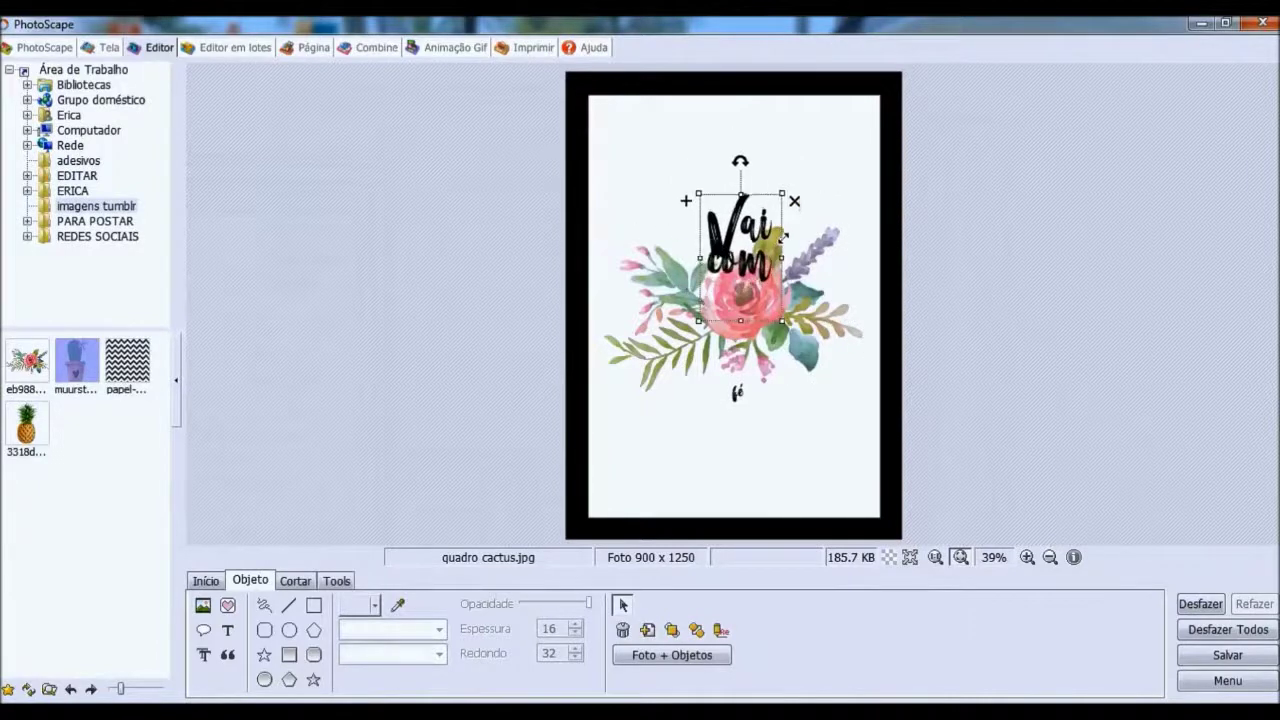
left_click_drag(760, 272, 761, 312)
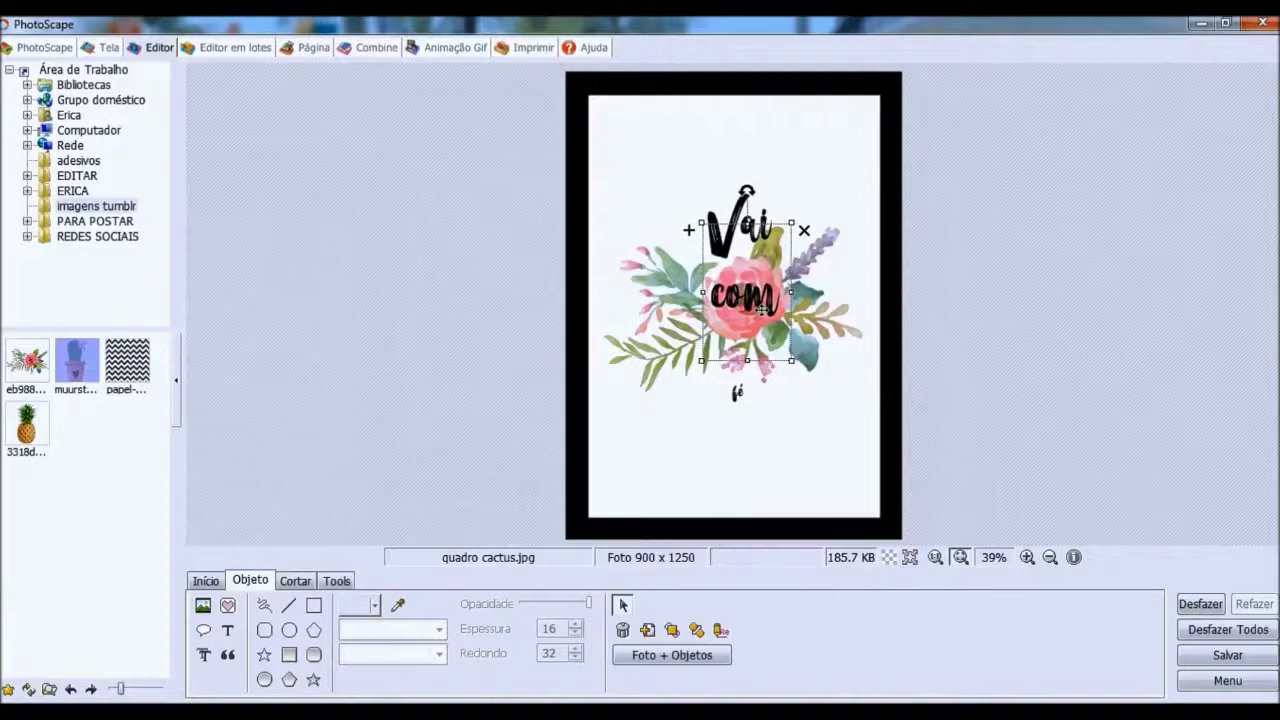
Enlarge "fé" to match the other words and shift "com" slightly down to even out the spacing
left_click(738, 392)
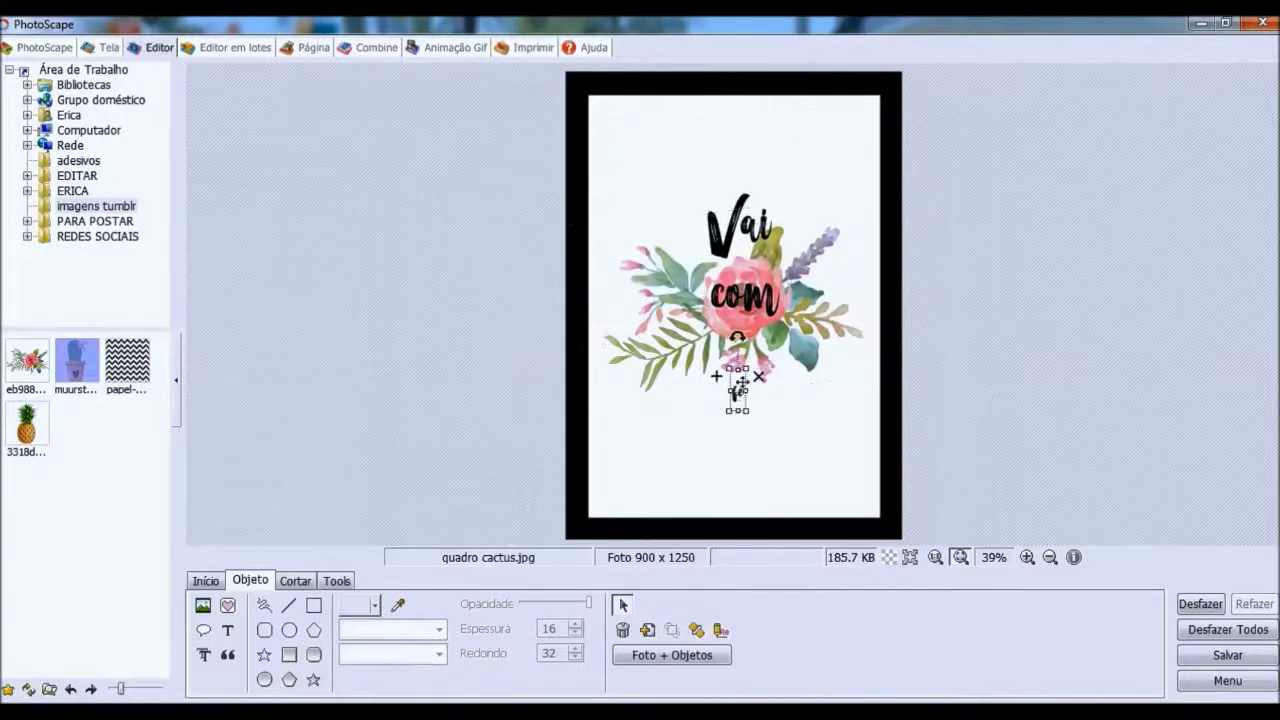
mouse_move(747, 371)
left_mouse_down()
mouse_move(795, 329)
mouse_move(746, 389)
left_mouse_up()
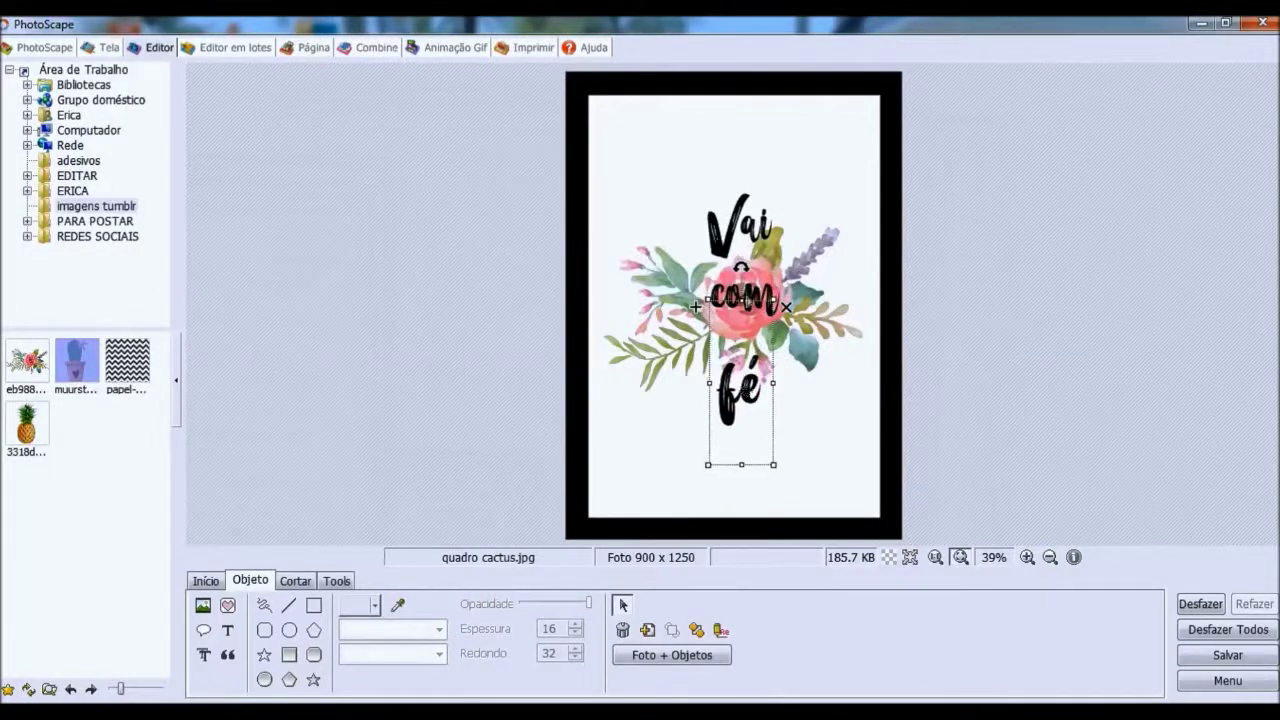
left_click(997, 306)
left_click(750, 298)
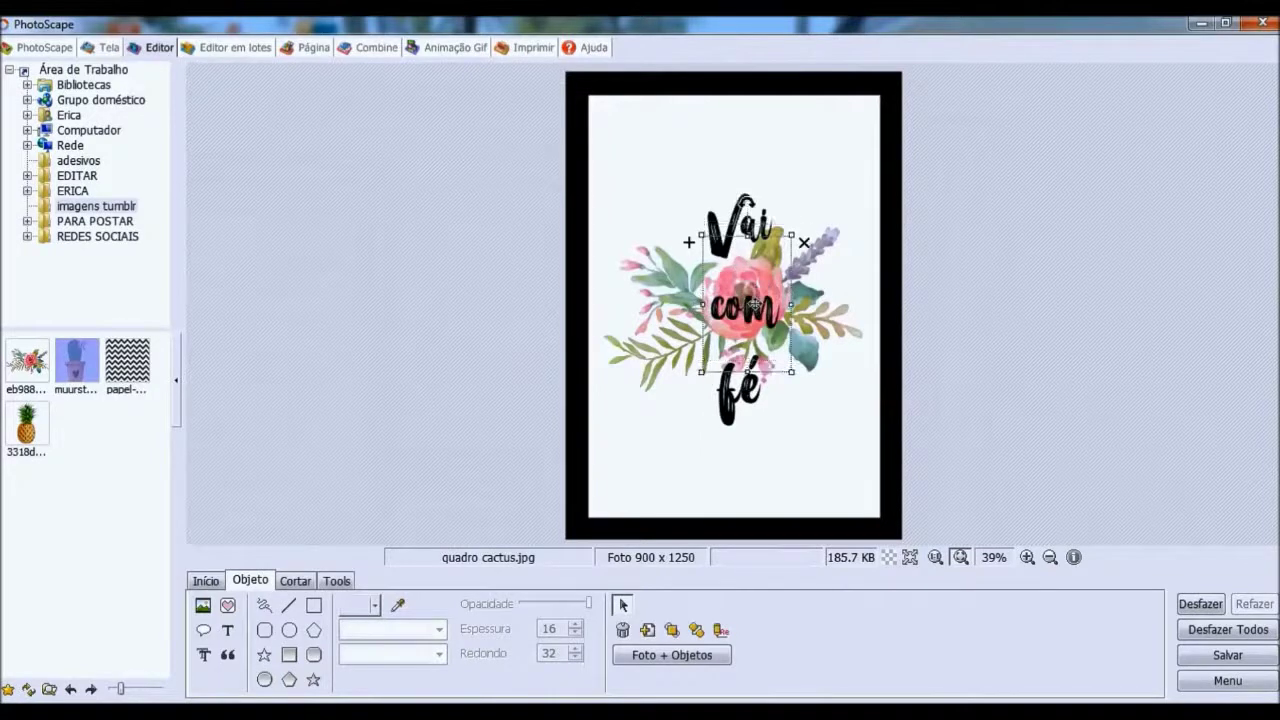
left_click_drag(755, 298, 752, 303)
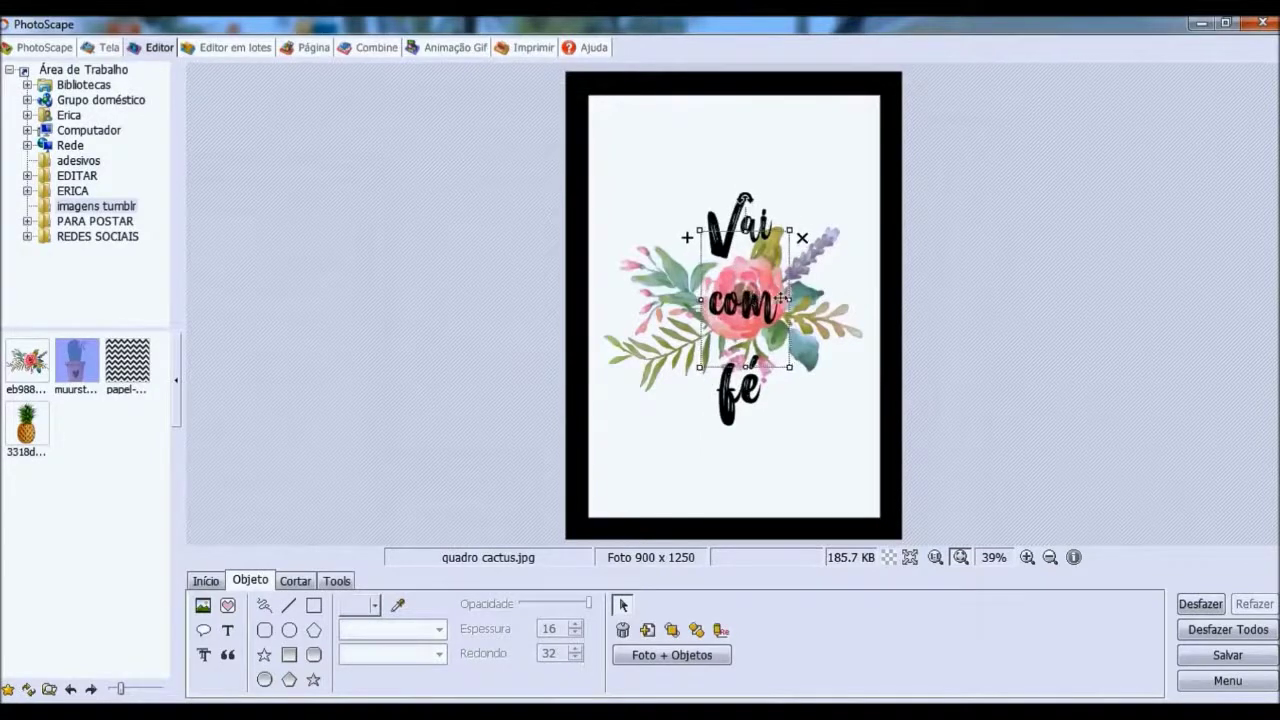
left_click(1072, 333)
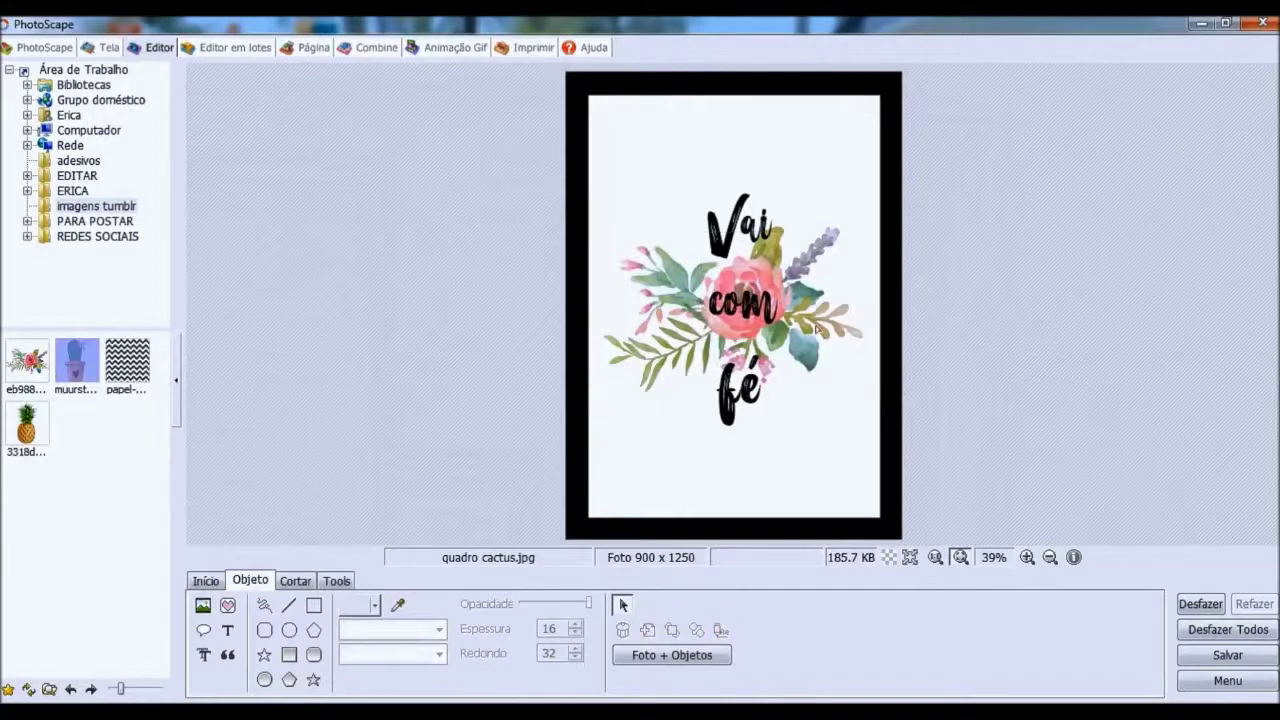
Try "vai", "com" and "fé" as one enlarged three-line text object beside the separate words, and delete it
left_click(228, 629)
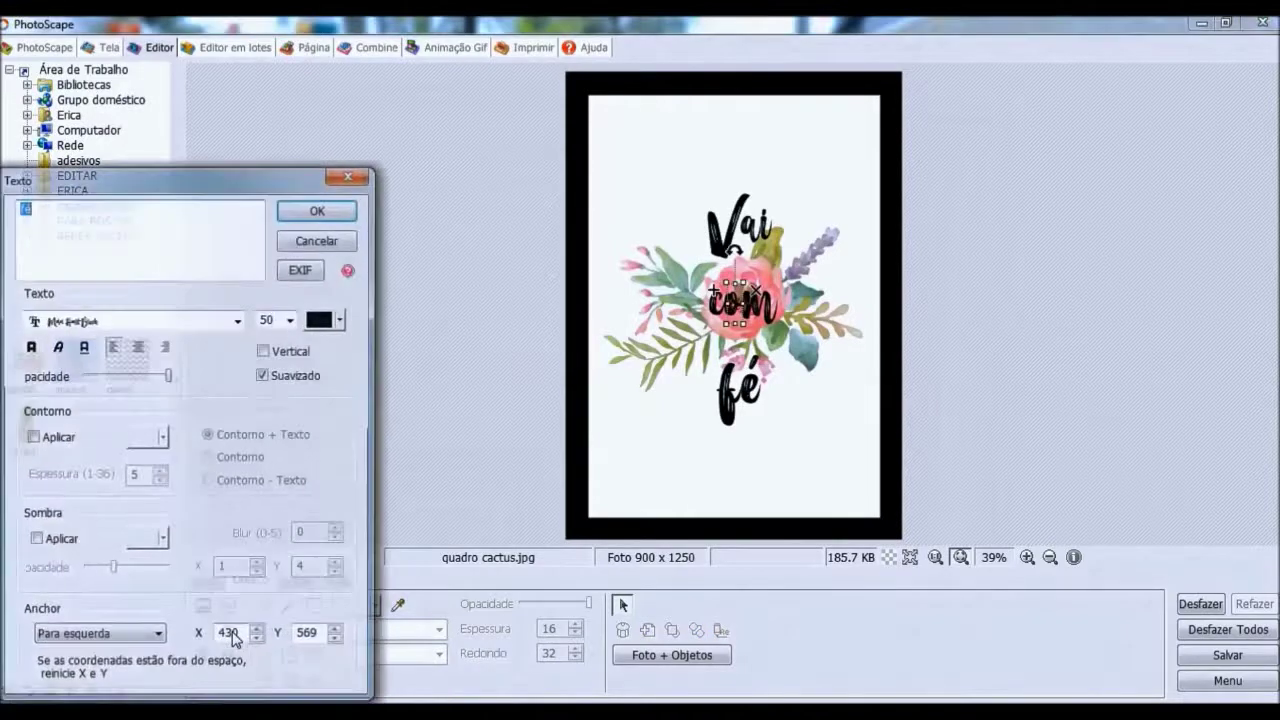
type("vai")
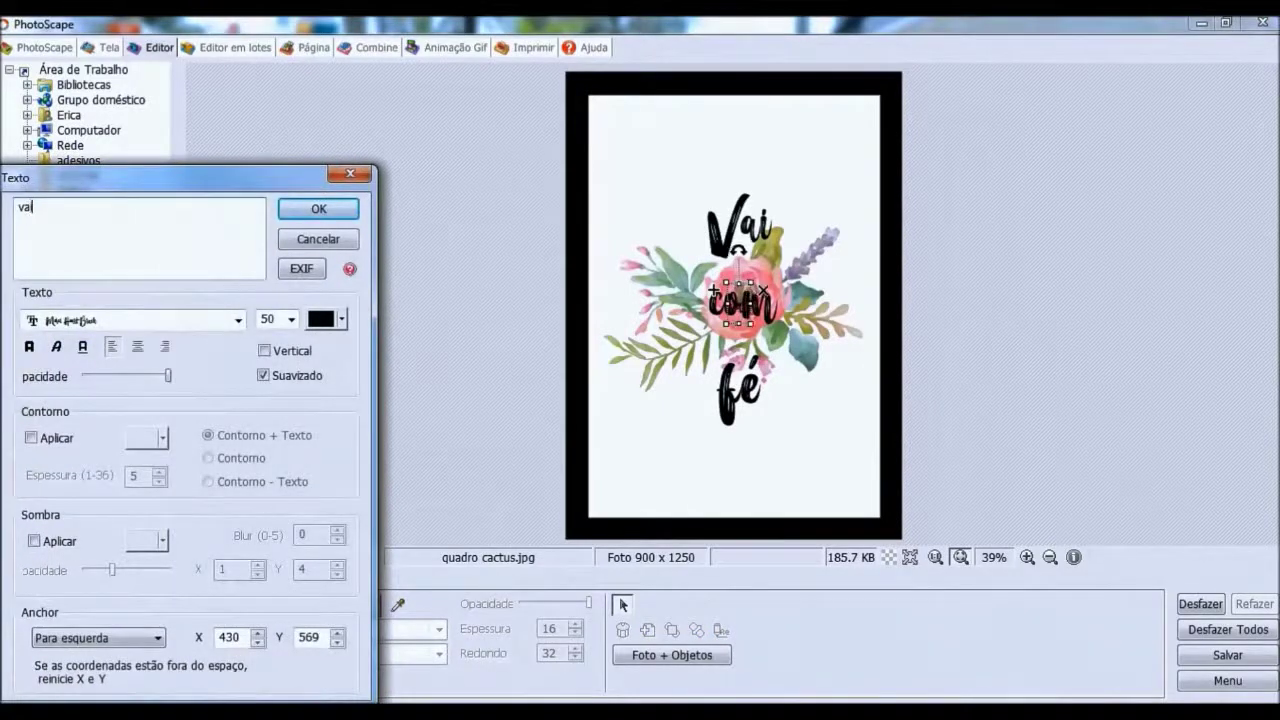
type(" com")
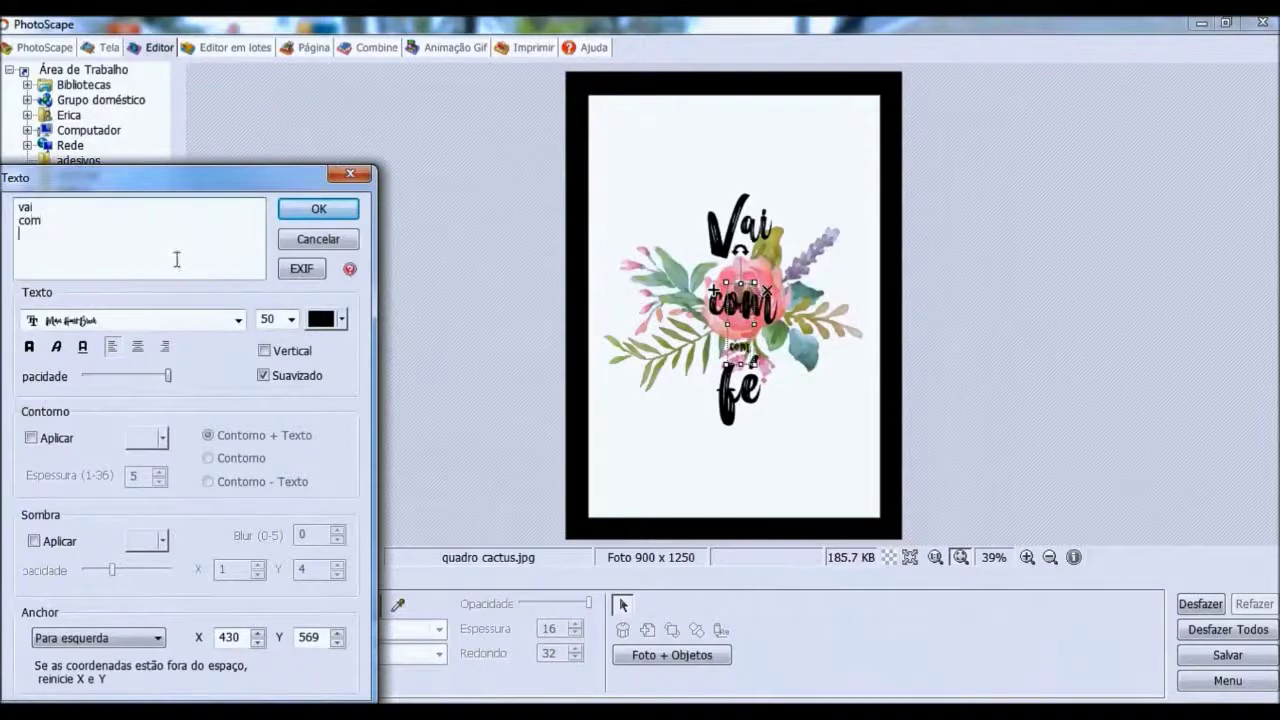
type(" fé")
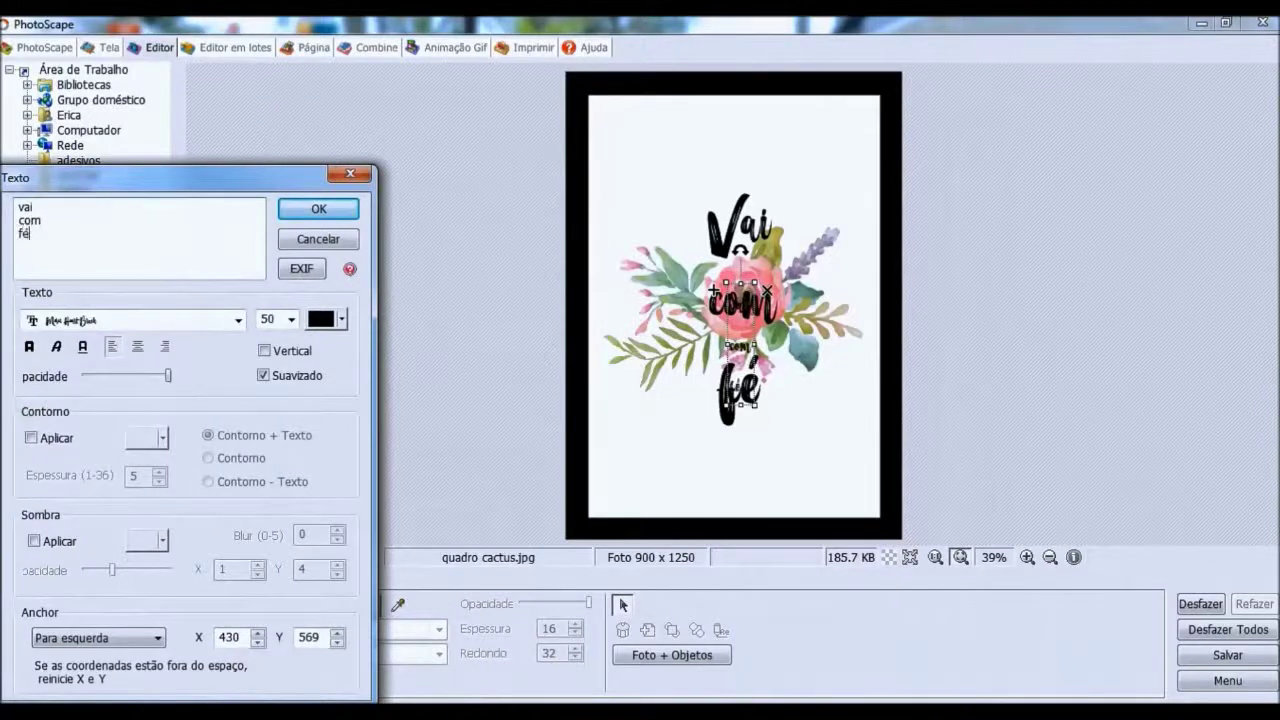
left_click(336, 210)
left_click_drag(762, 287, 853, 295)
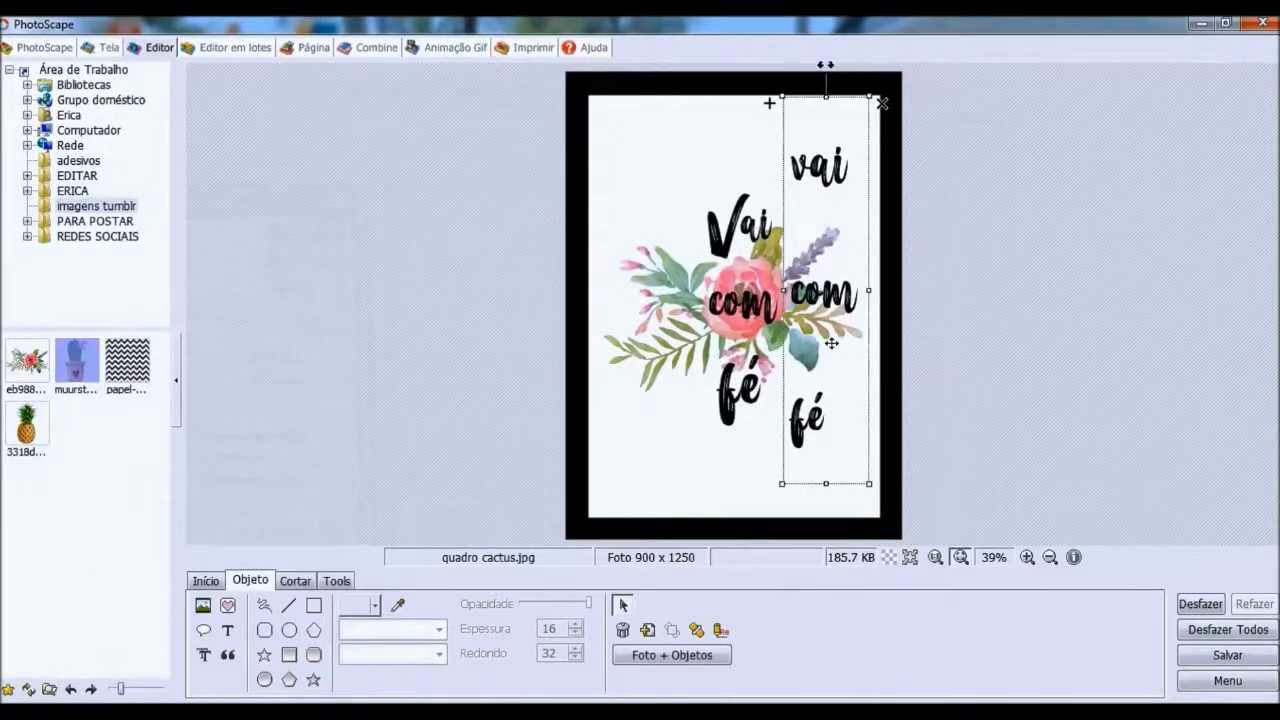
key("Delete")
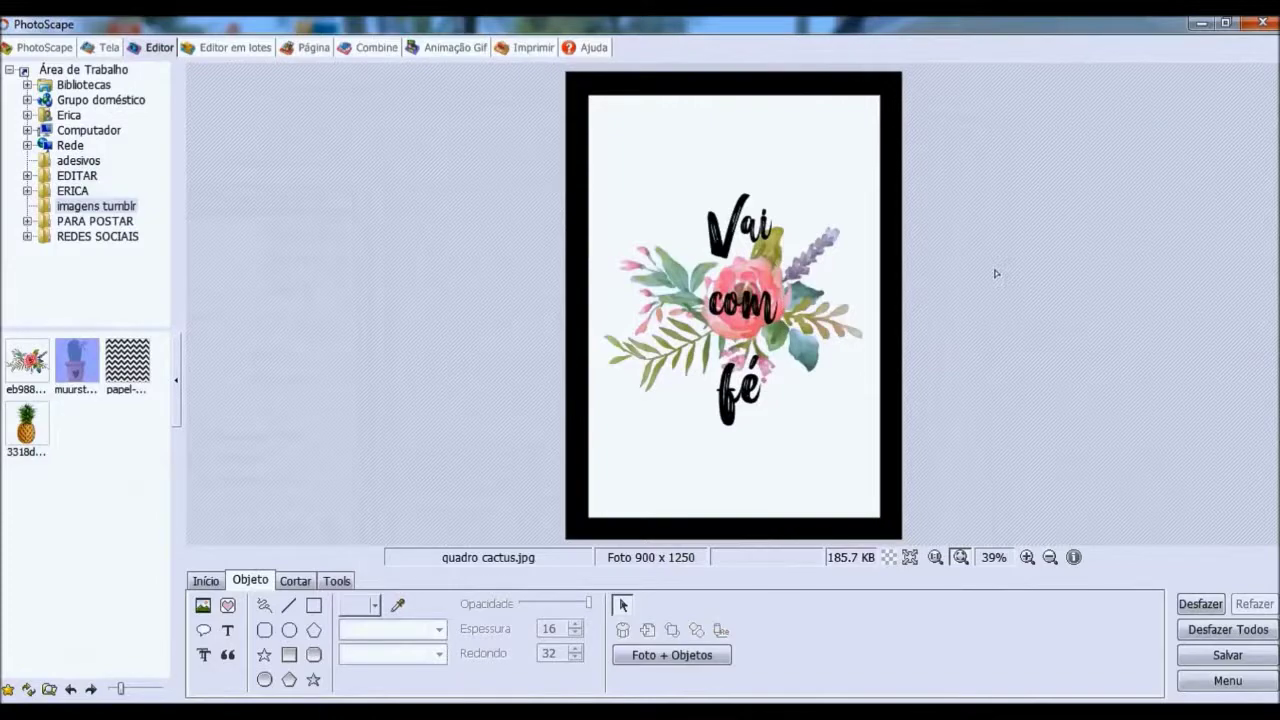
Save the floral poster as a new JPEG named quadro flor in the imagens tumblr folder, including outside objects
left_click(1218, 658)
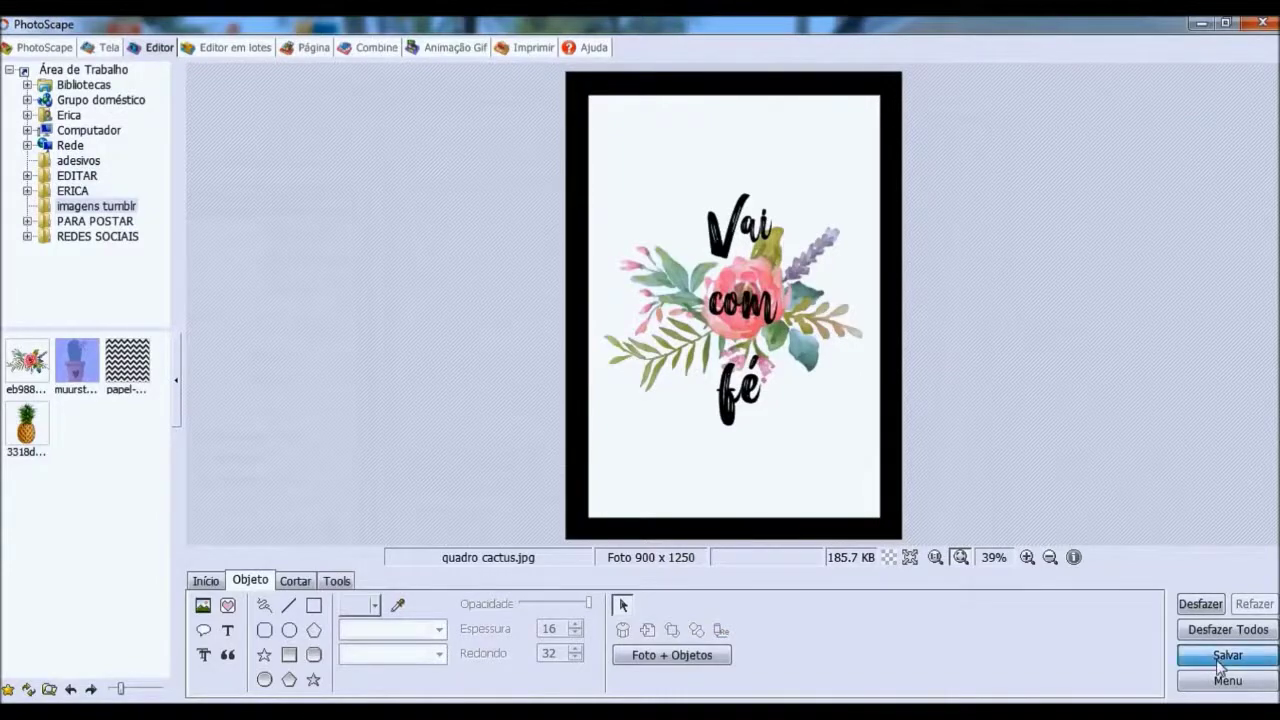
left_click(443, 370)
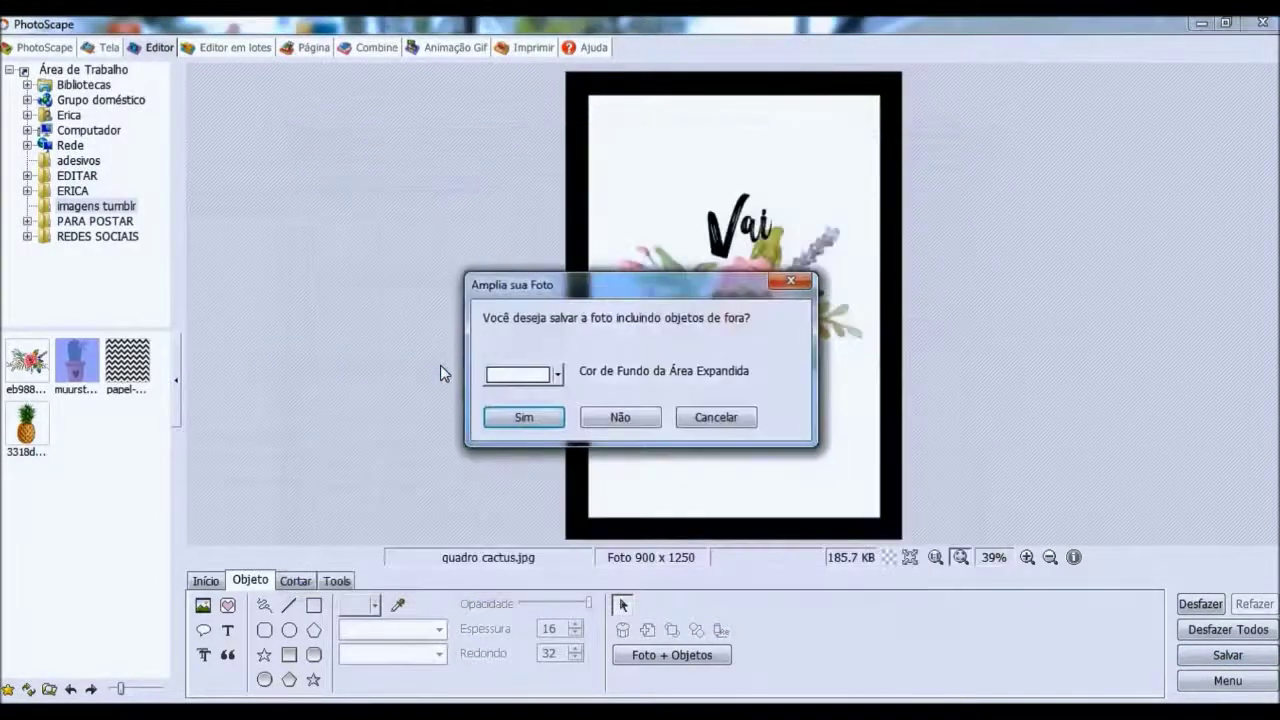
left_click(527, 426)
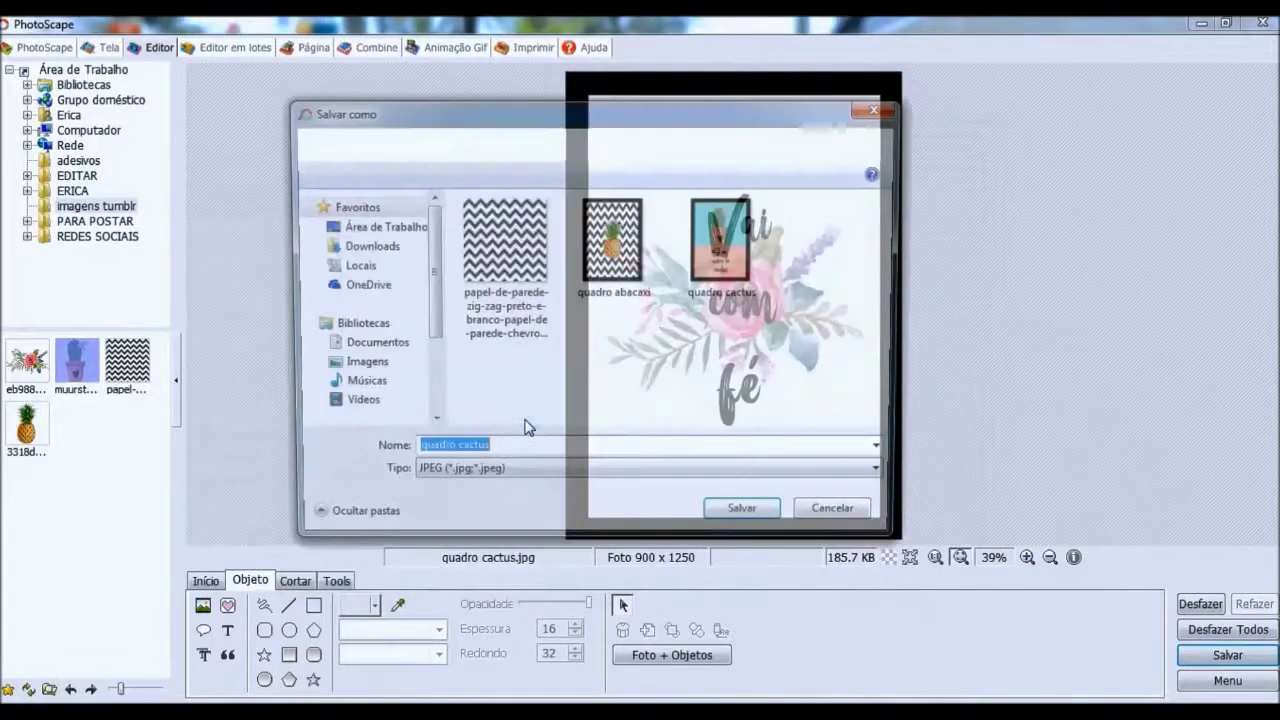
type("quadro flor")
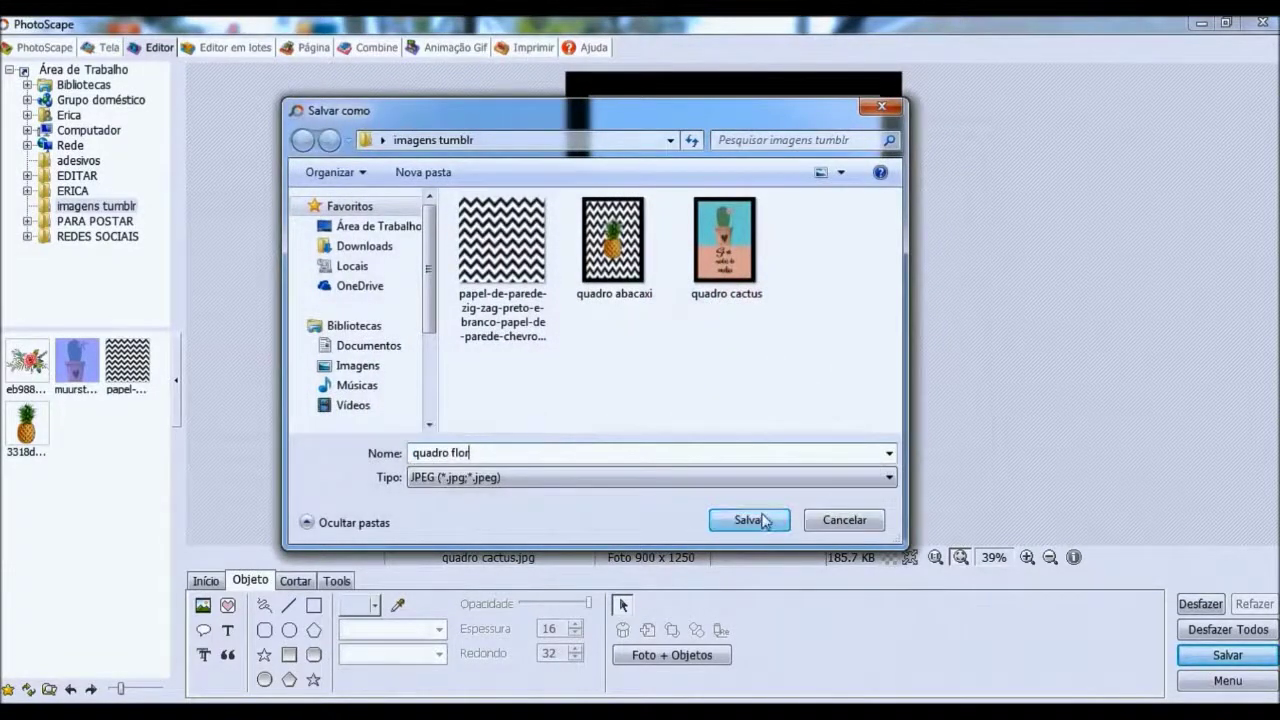
left_click(762, 520)
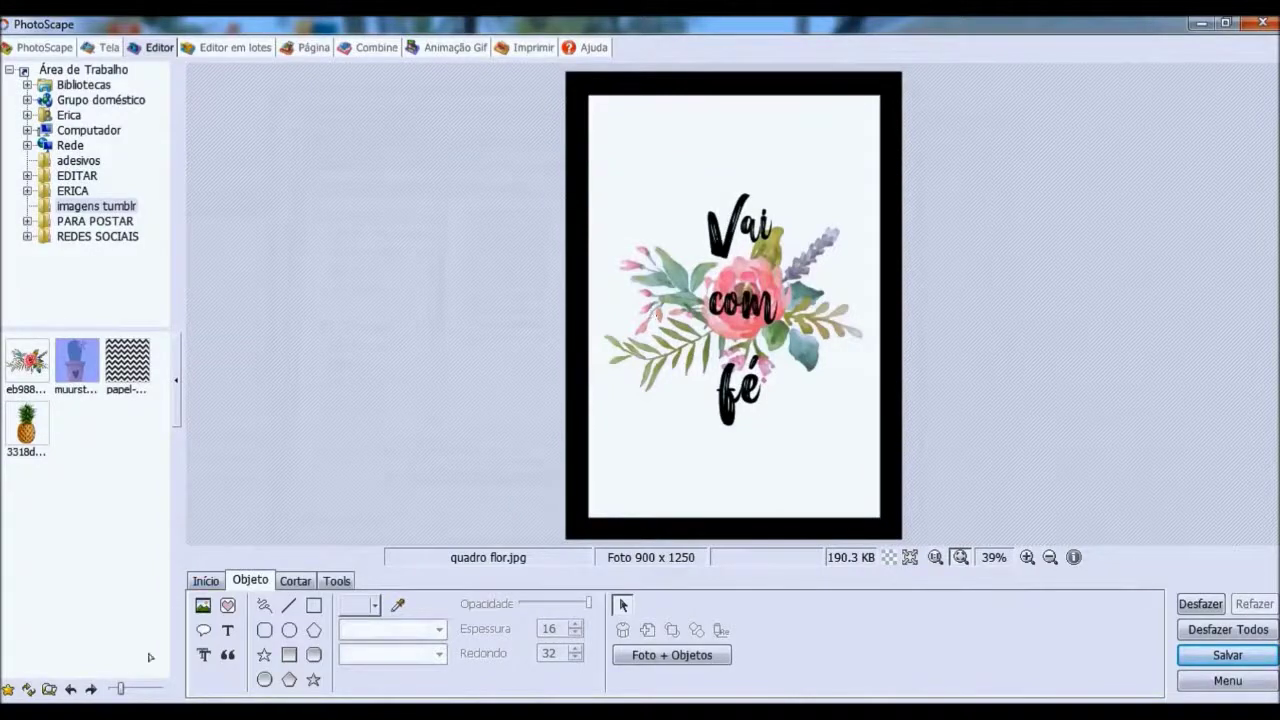
Switch to the imagens tumblr folder and view quadro abacaxi, quadro cactus and quadro flor in Windows Photo Viewer
left_click(150, 699)
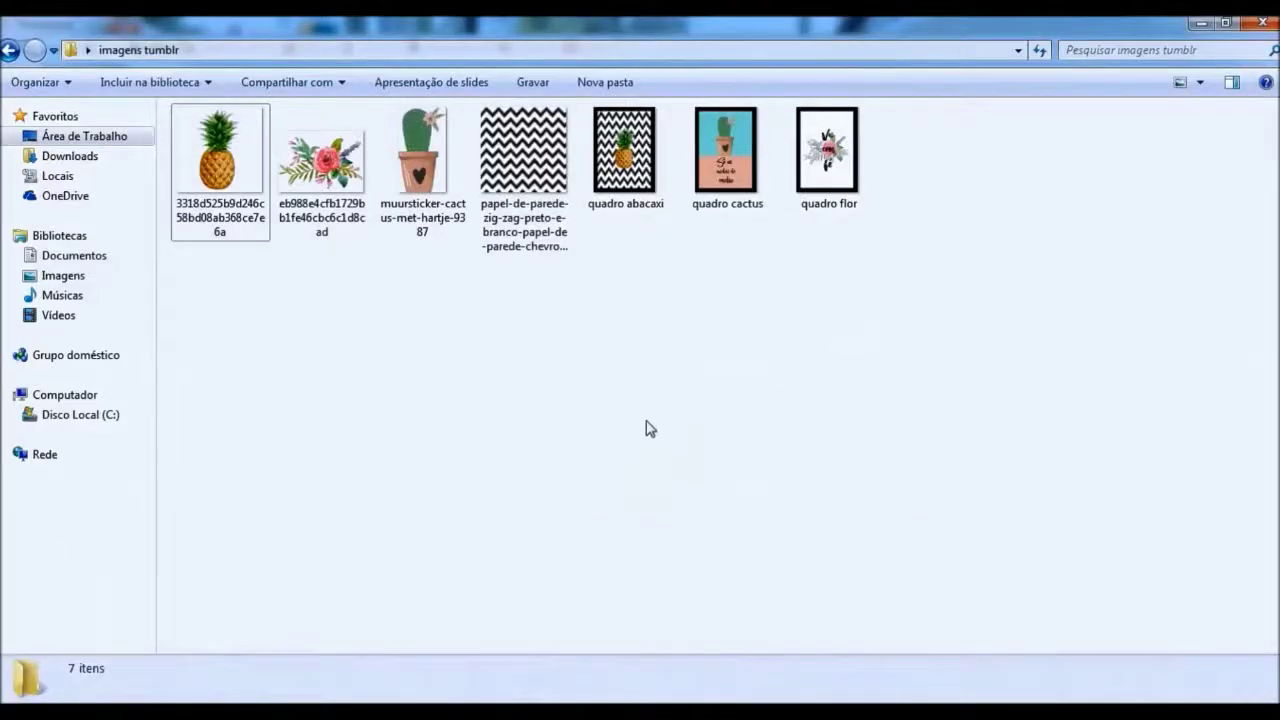
left_click(637, 157)
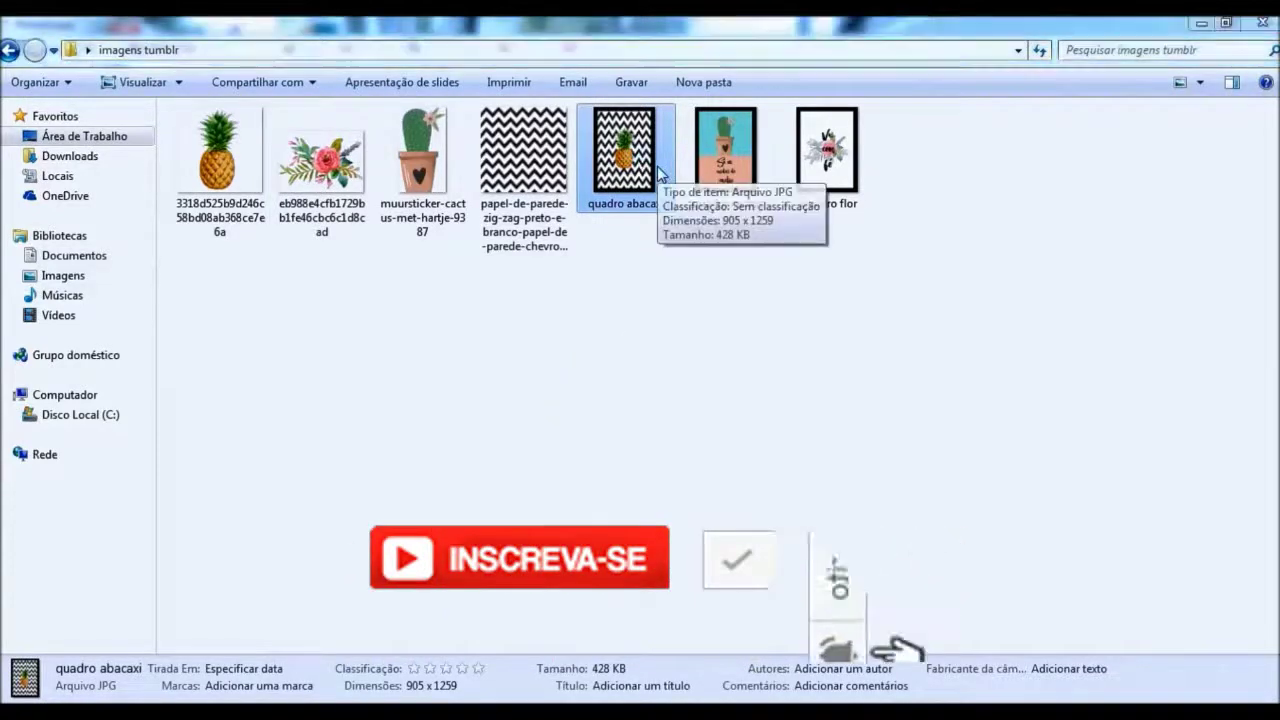
double_click(650, 170)
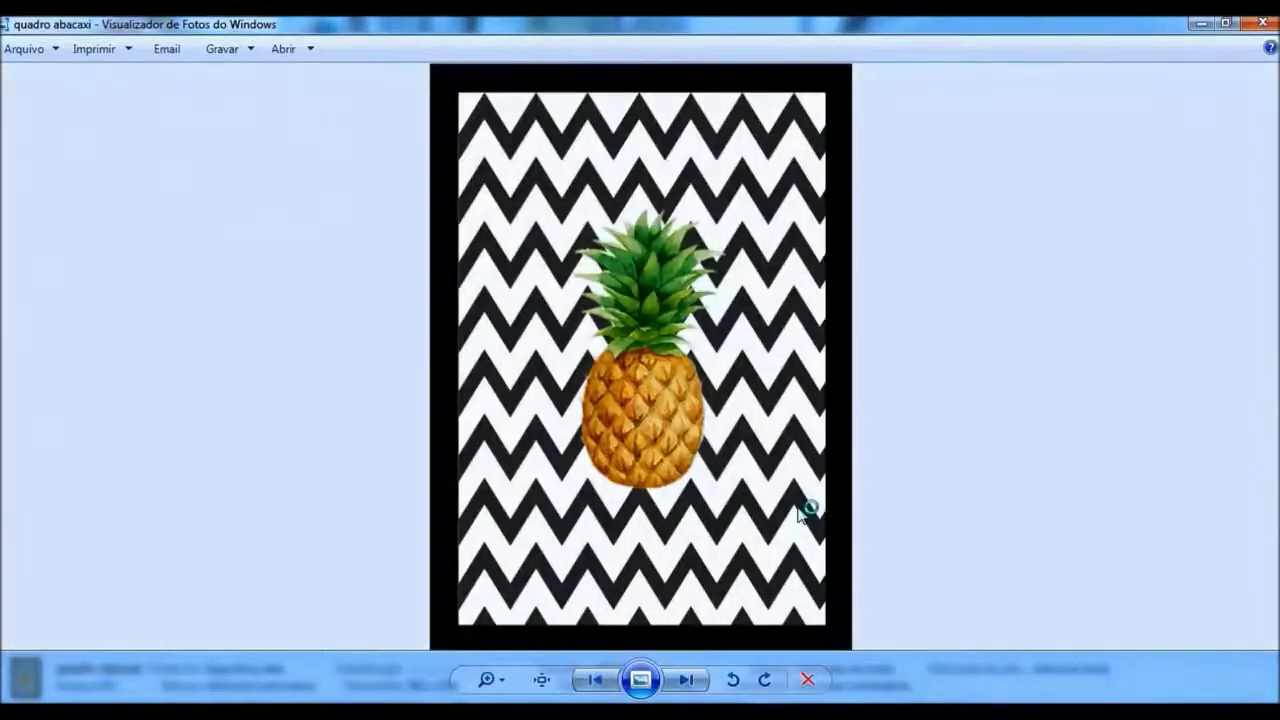
left_click(686, 680)
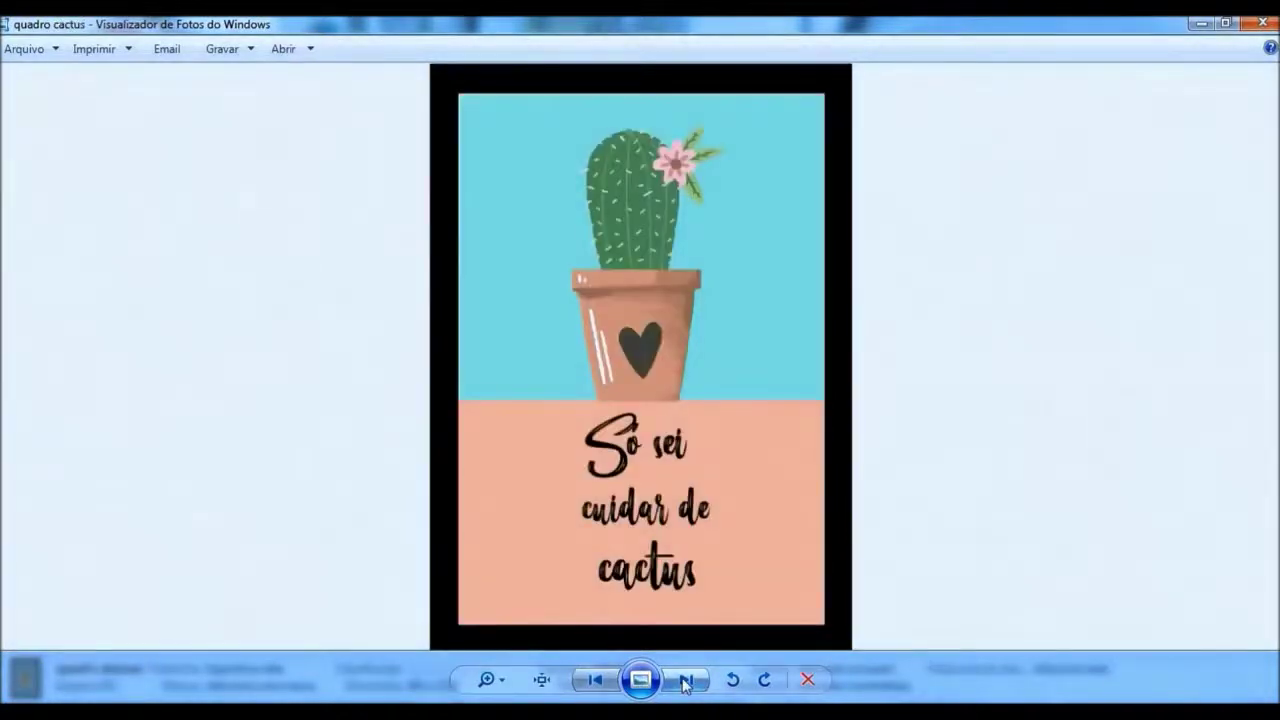
left_click(686, 680)
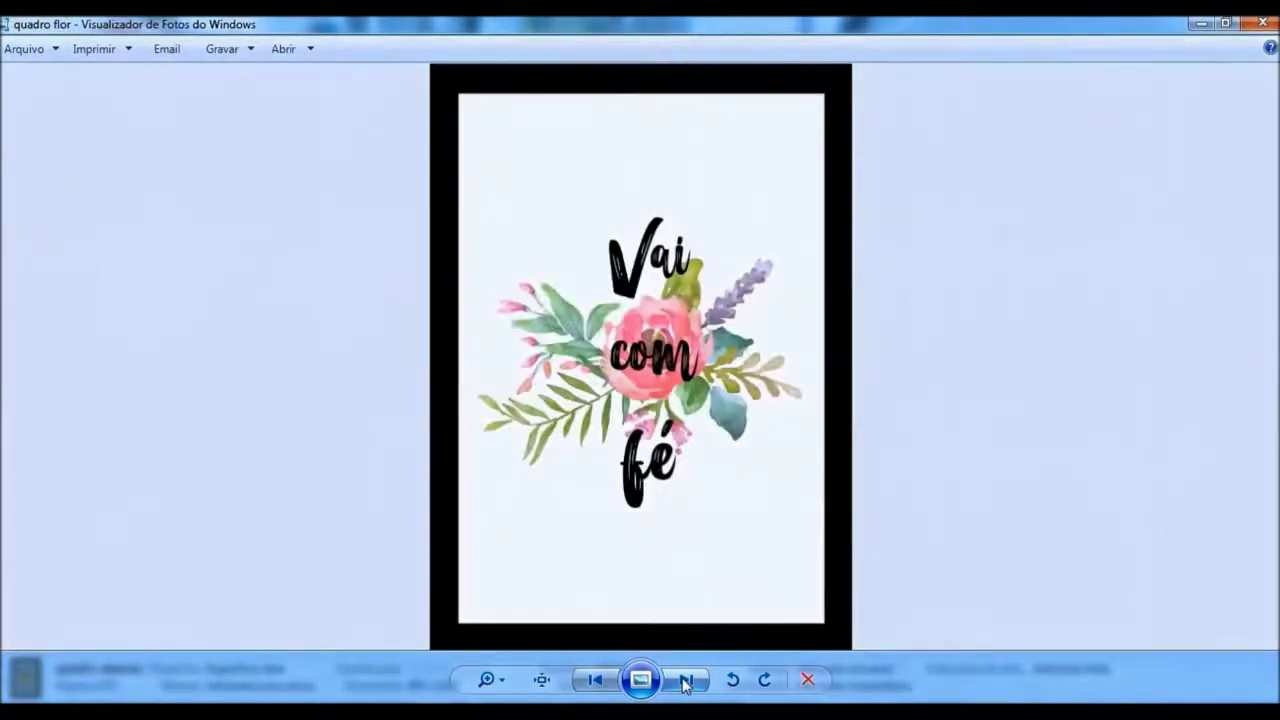